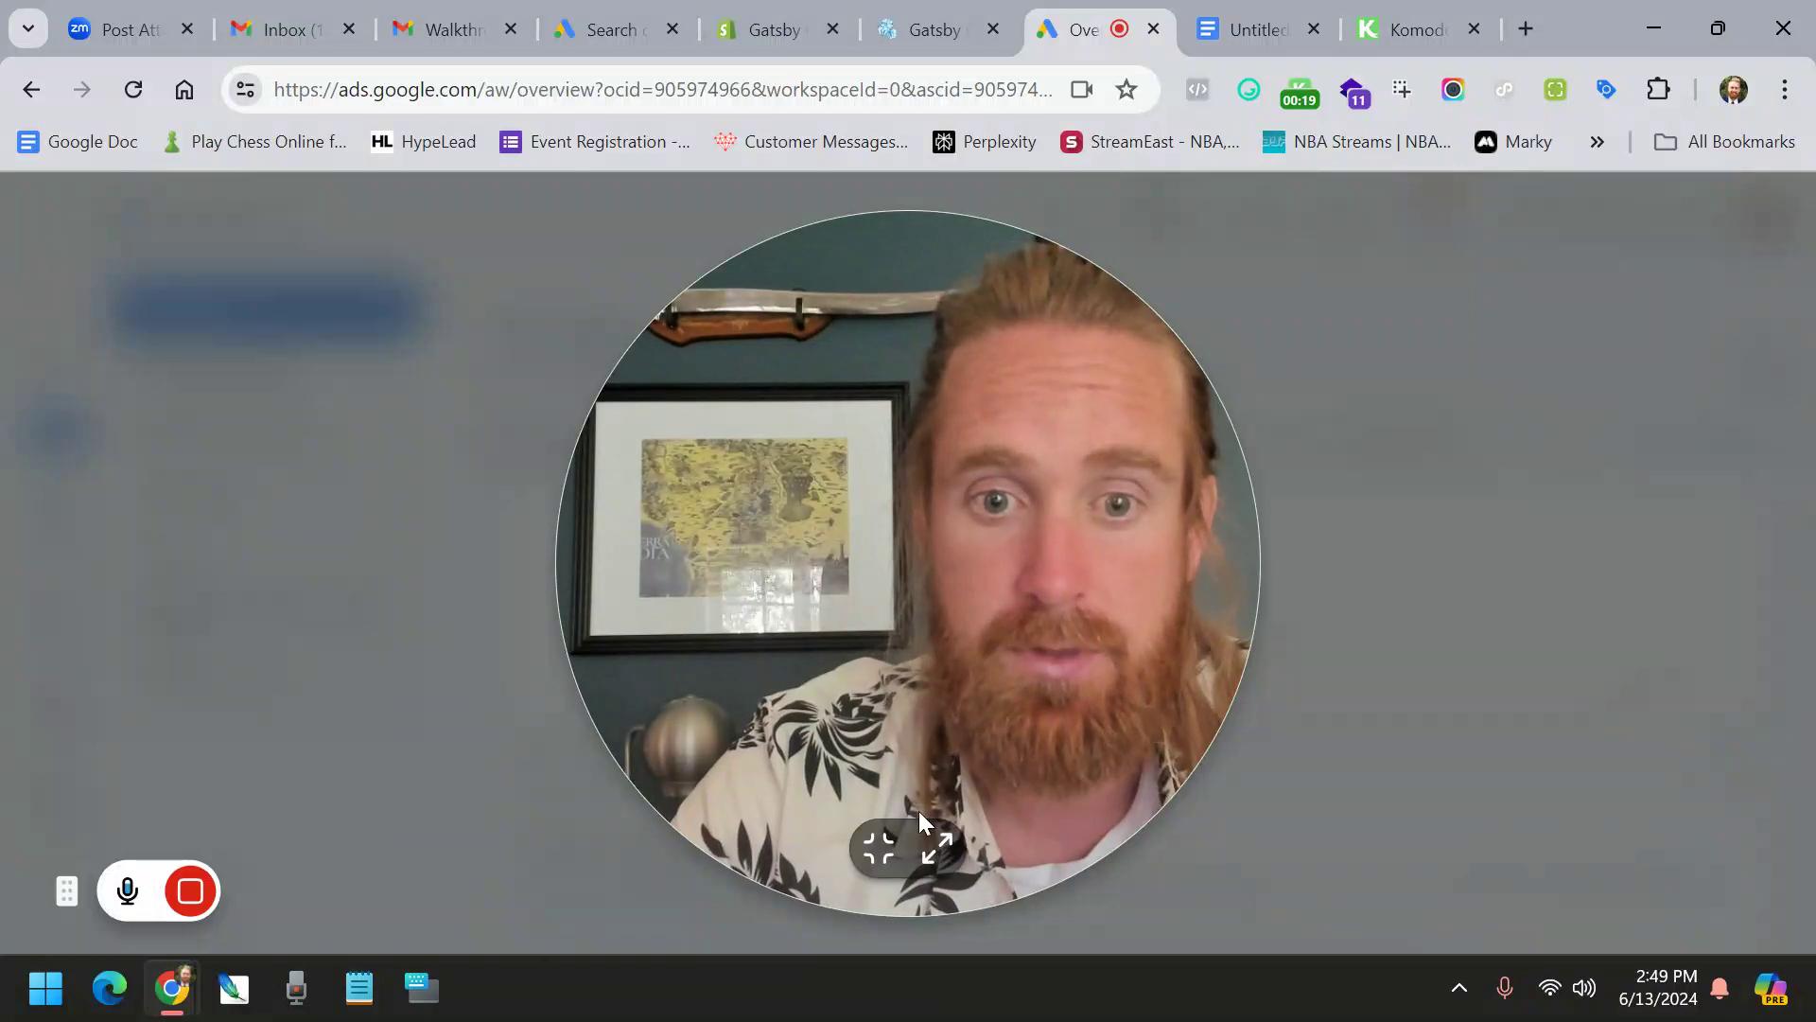
Collapse and re-expand the Planning group in the tools menu
{"action": "left_click", "coordinate": [878, 857]}
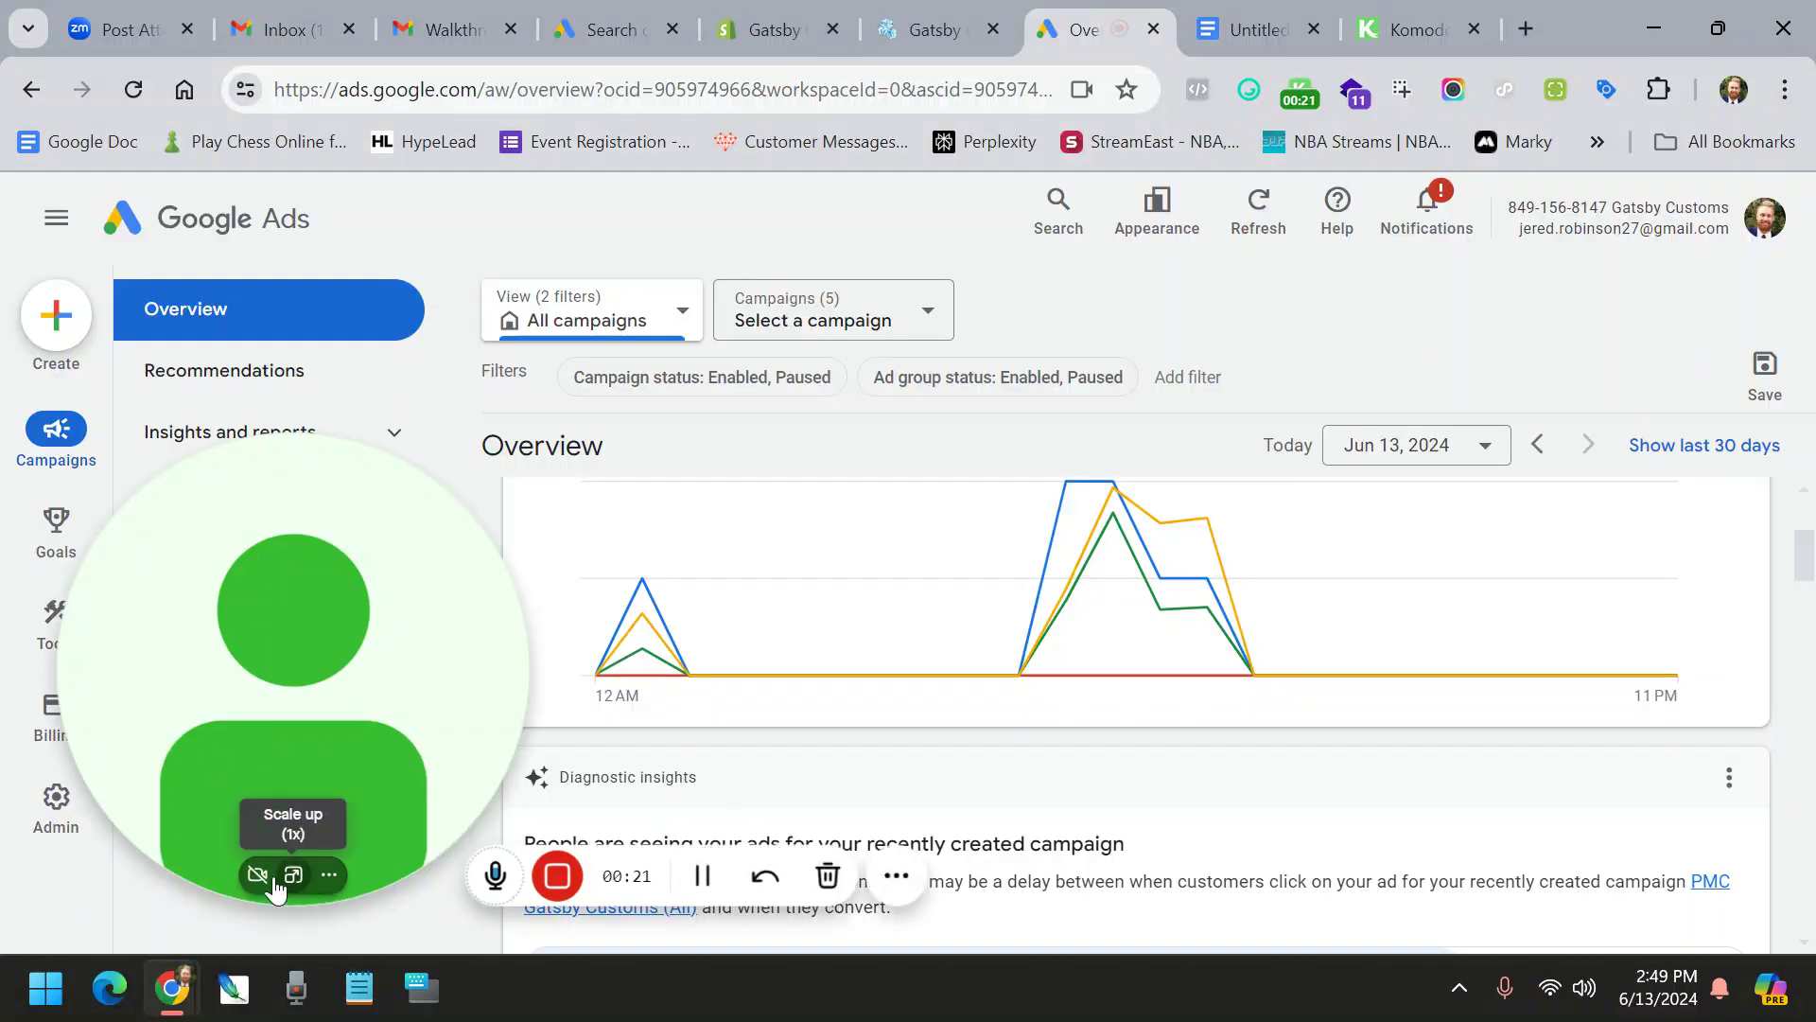
{"action": "left_click", "coordinate": [260, 880]}
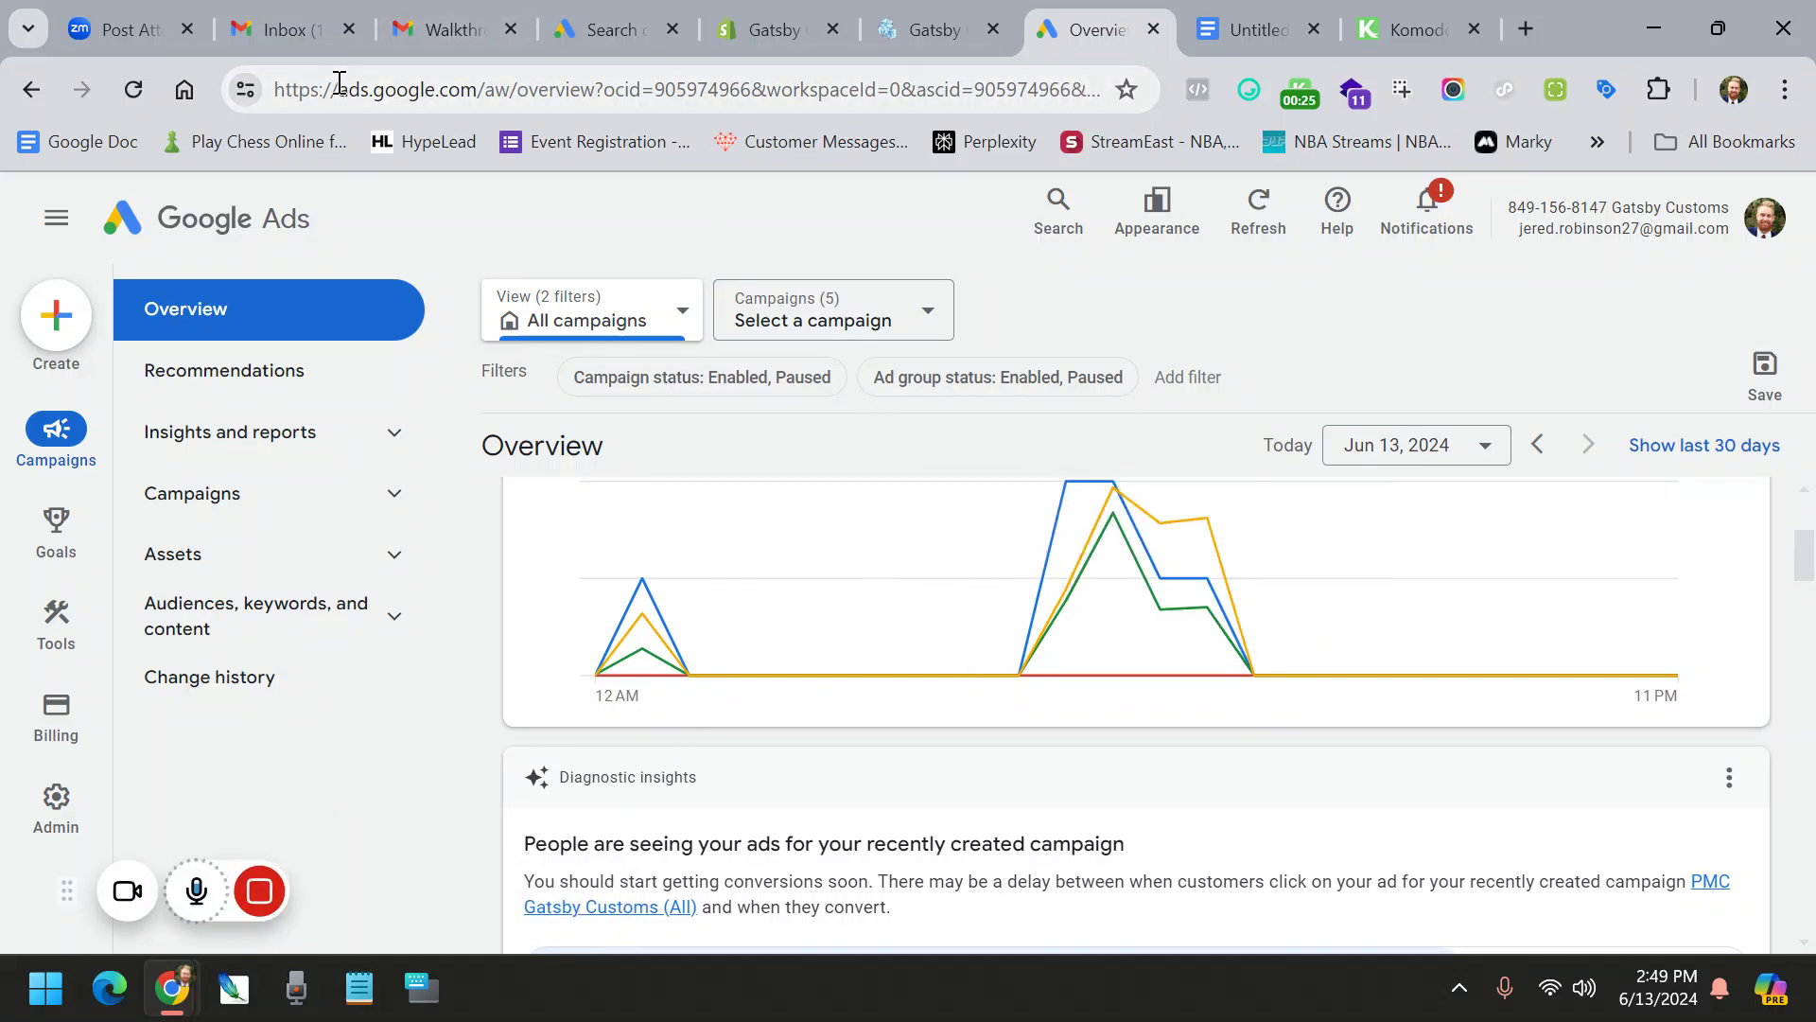
{"action": "left_click_drag", "start_coordinate": [339, 92], "coordinate": [478, 93]}
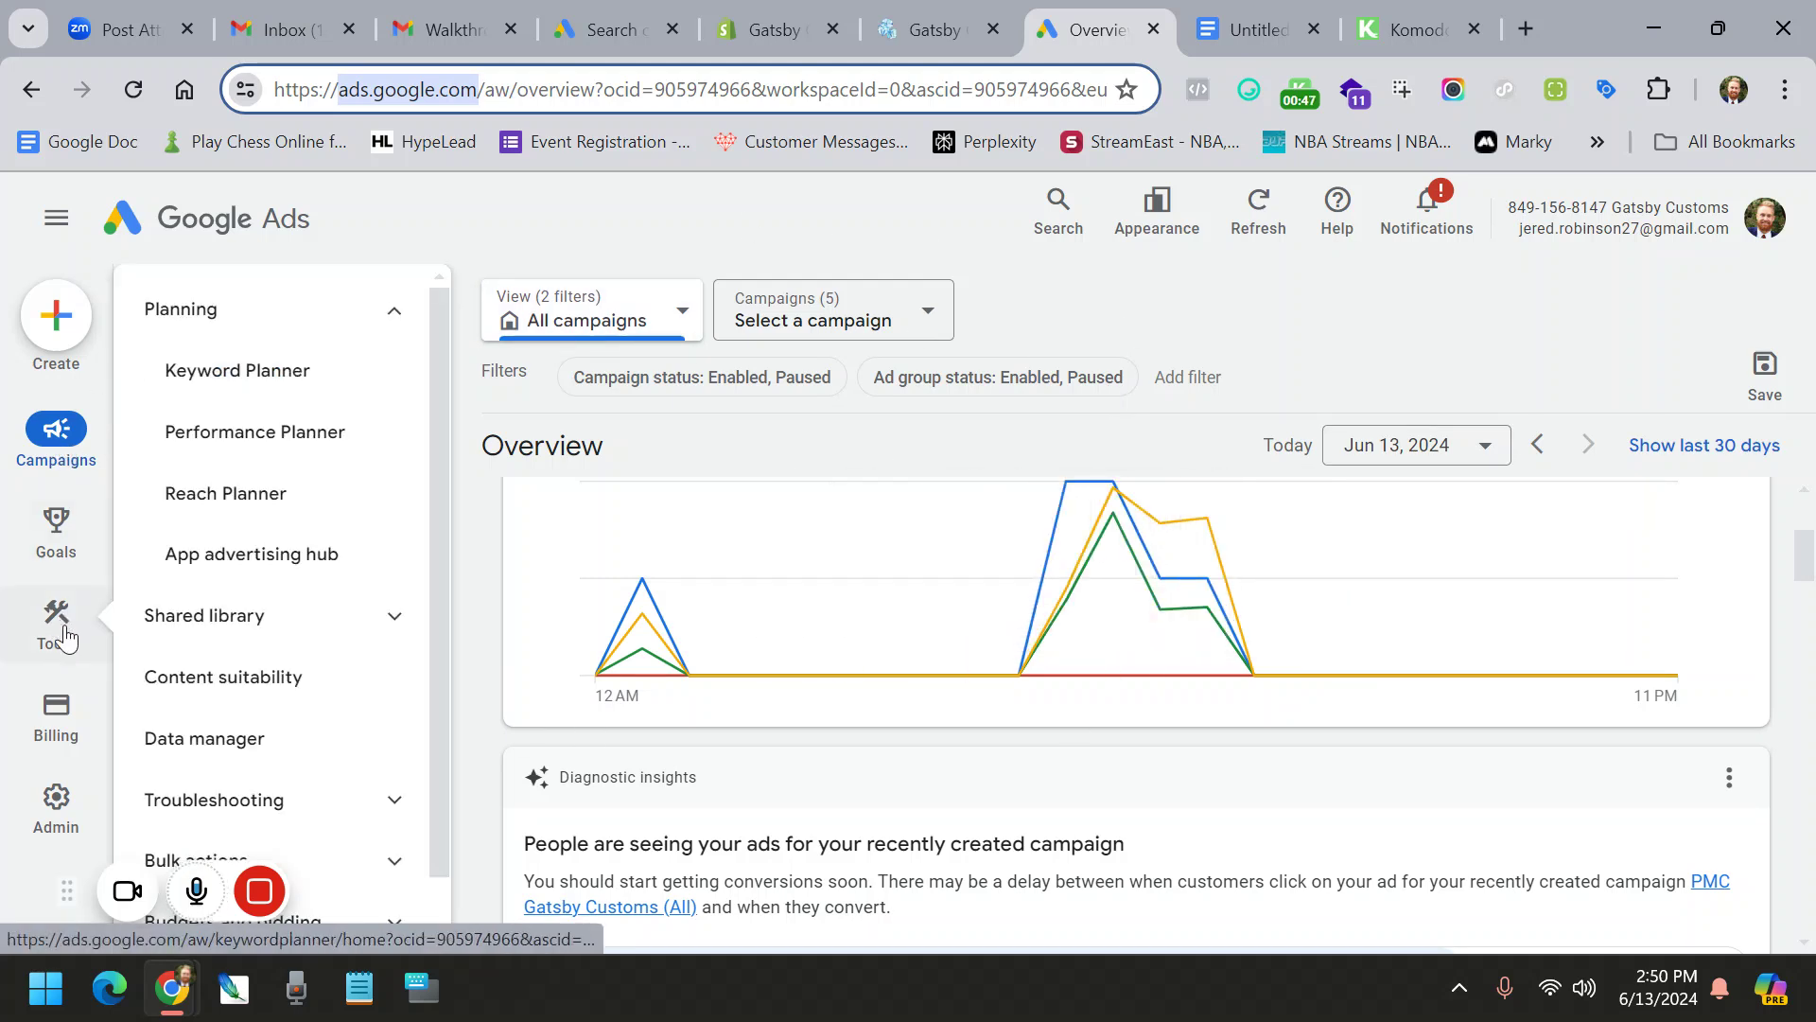
{"action": "mouse_move", "coordinate": [56, 530]}
{"action": "mouse_move", "coordinate": [43, 651]}
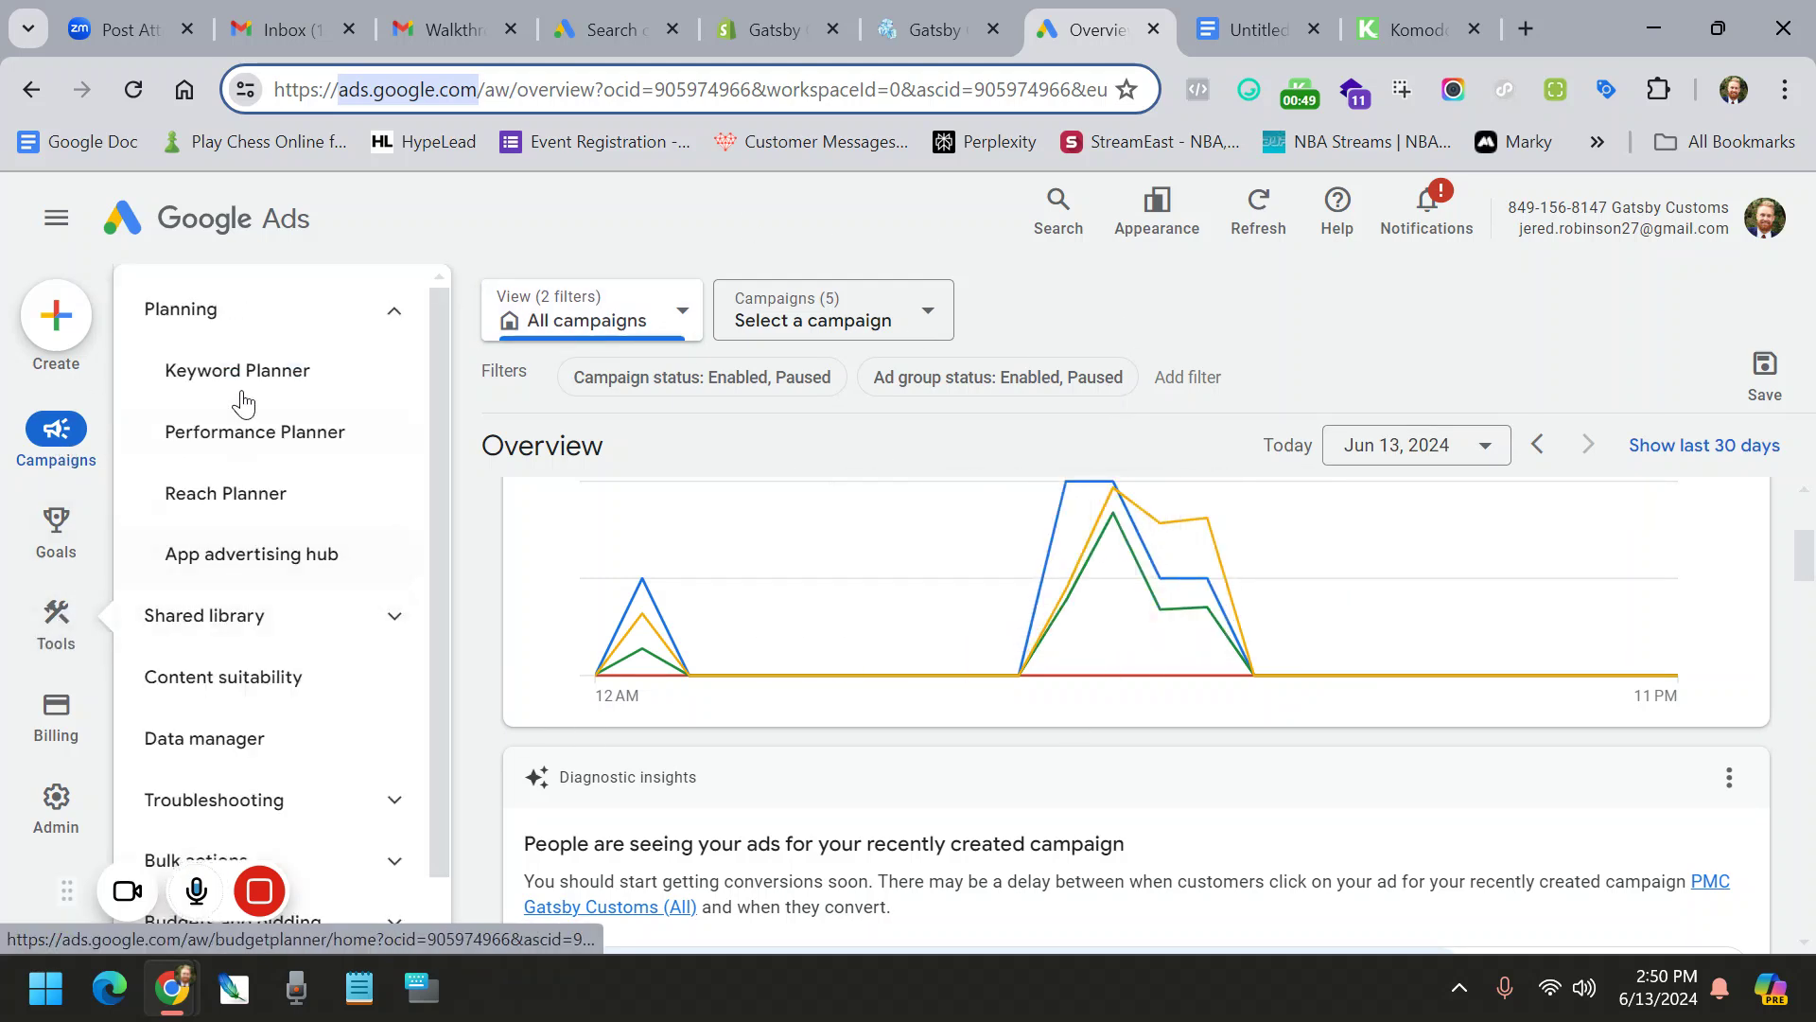
{"action": "left_click", "coordinate": [316, 320]}
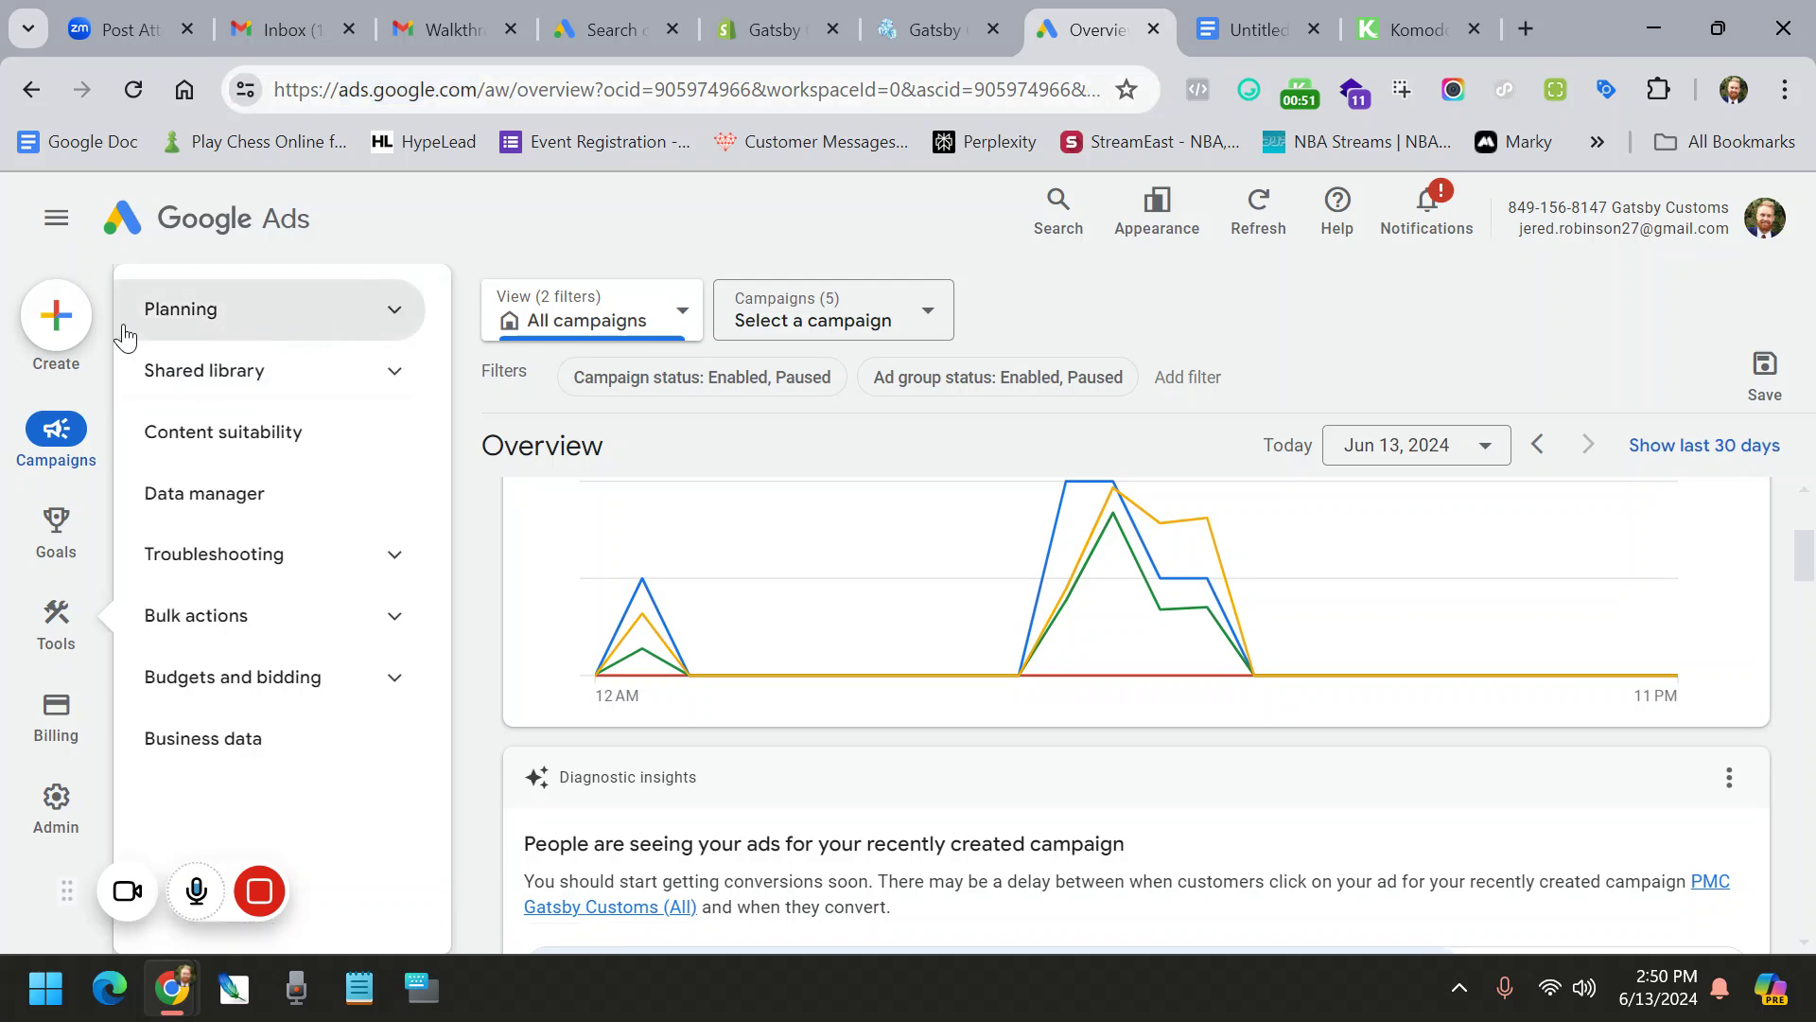
{"action": "mouse_move", "coordinate": [57, 619]}
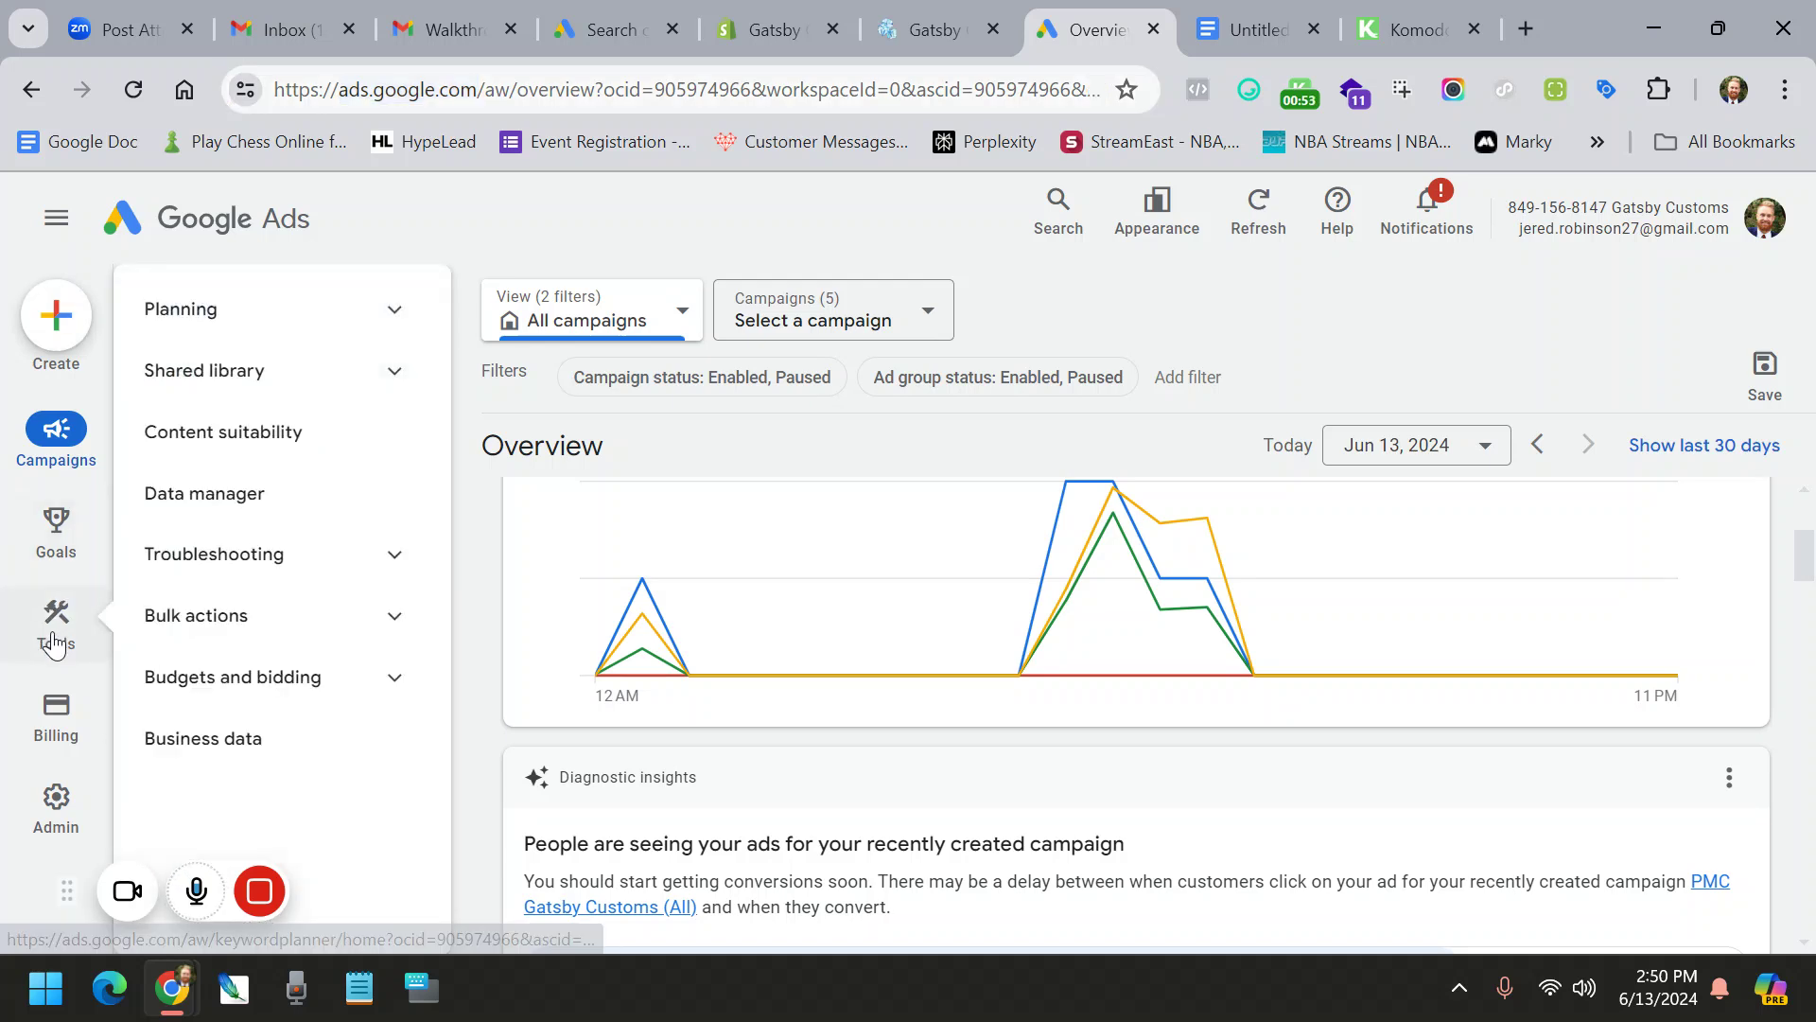
{"action": "left_click", "coordinate": [236, 322]}
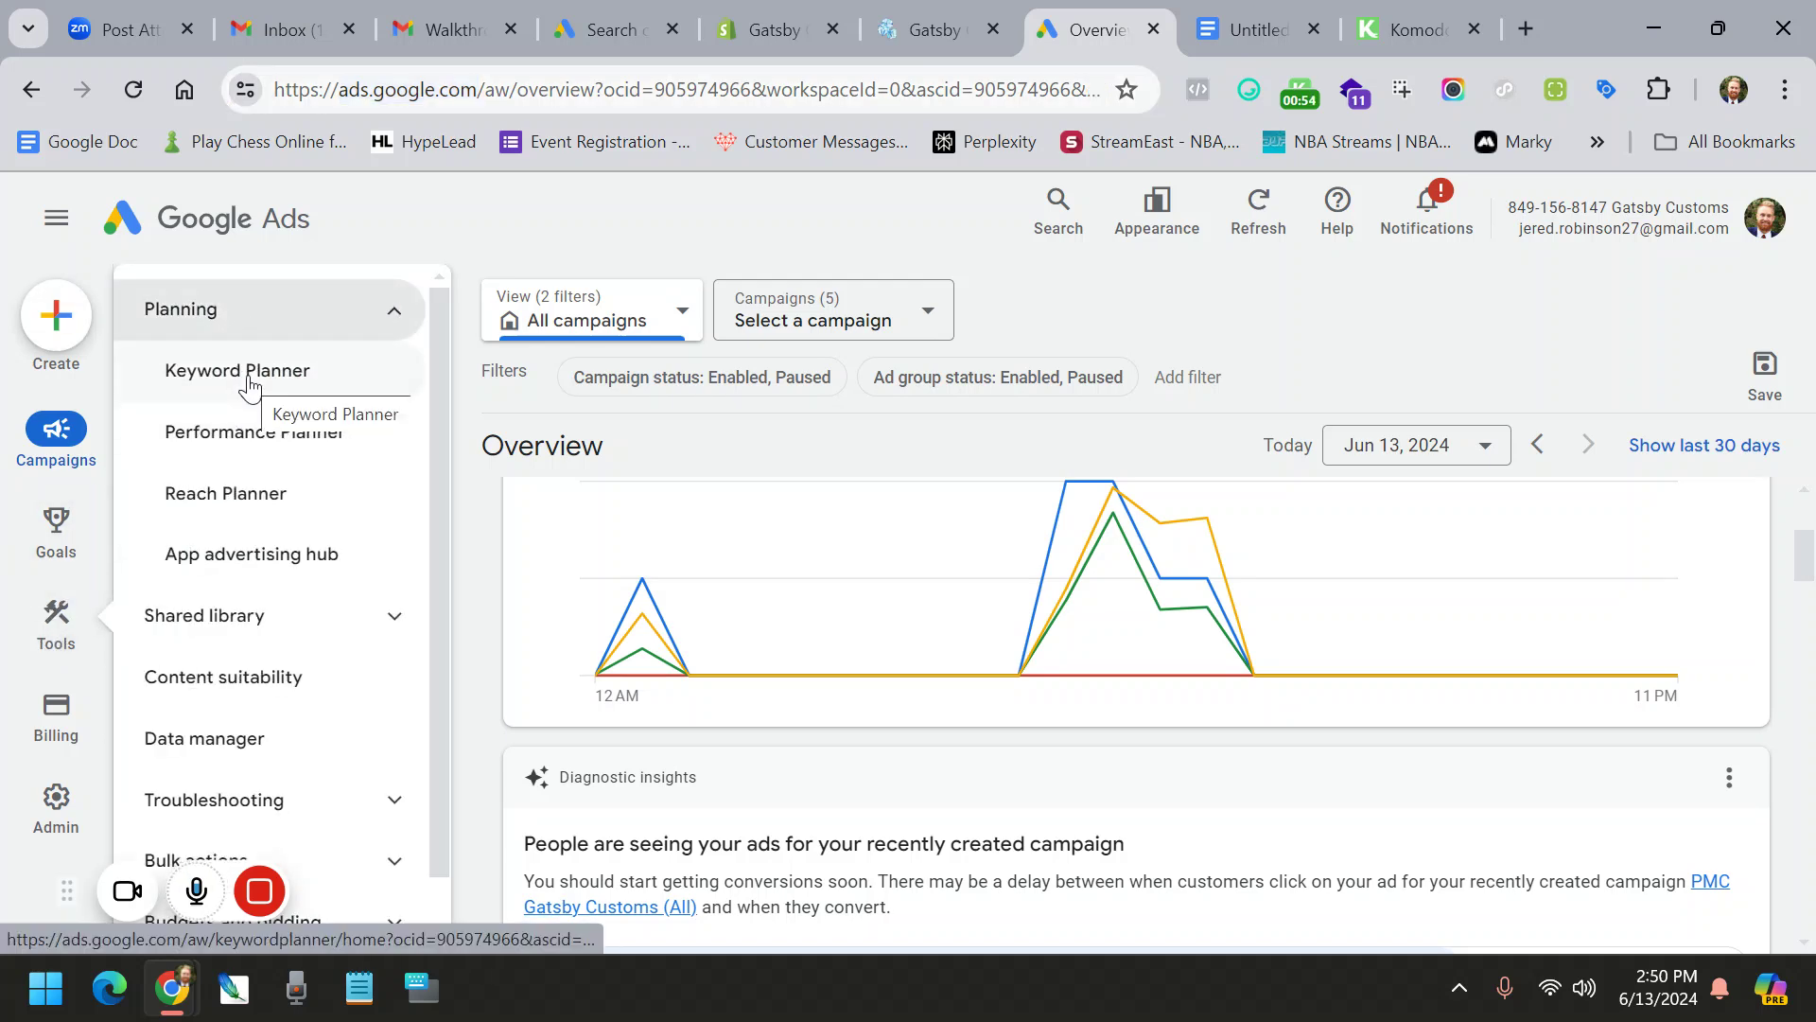
Switch back to the previous design for this session, then launch Keyword Planner
{"action": "left_click", "coordinate": [1181, 228]}
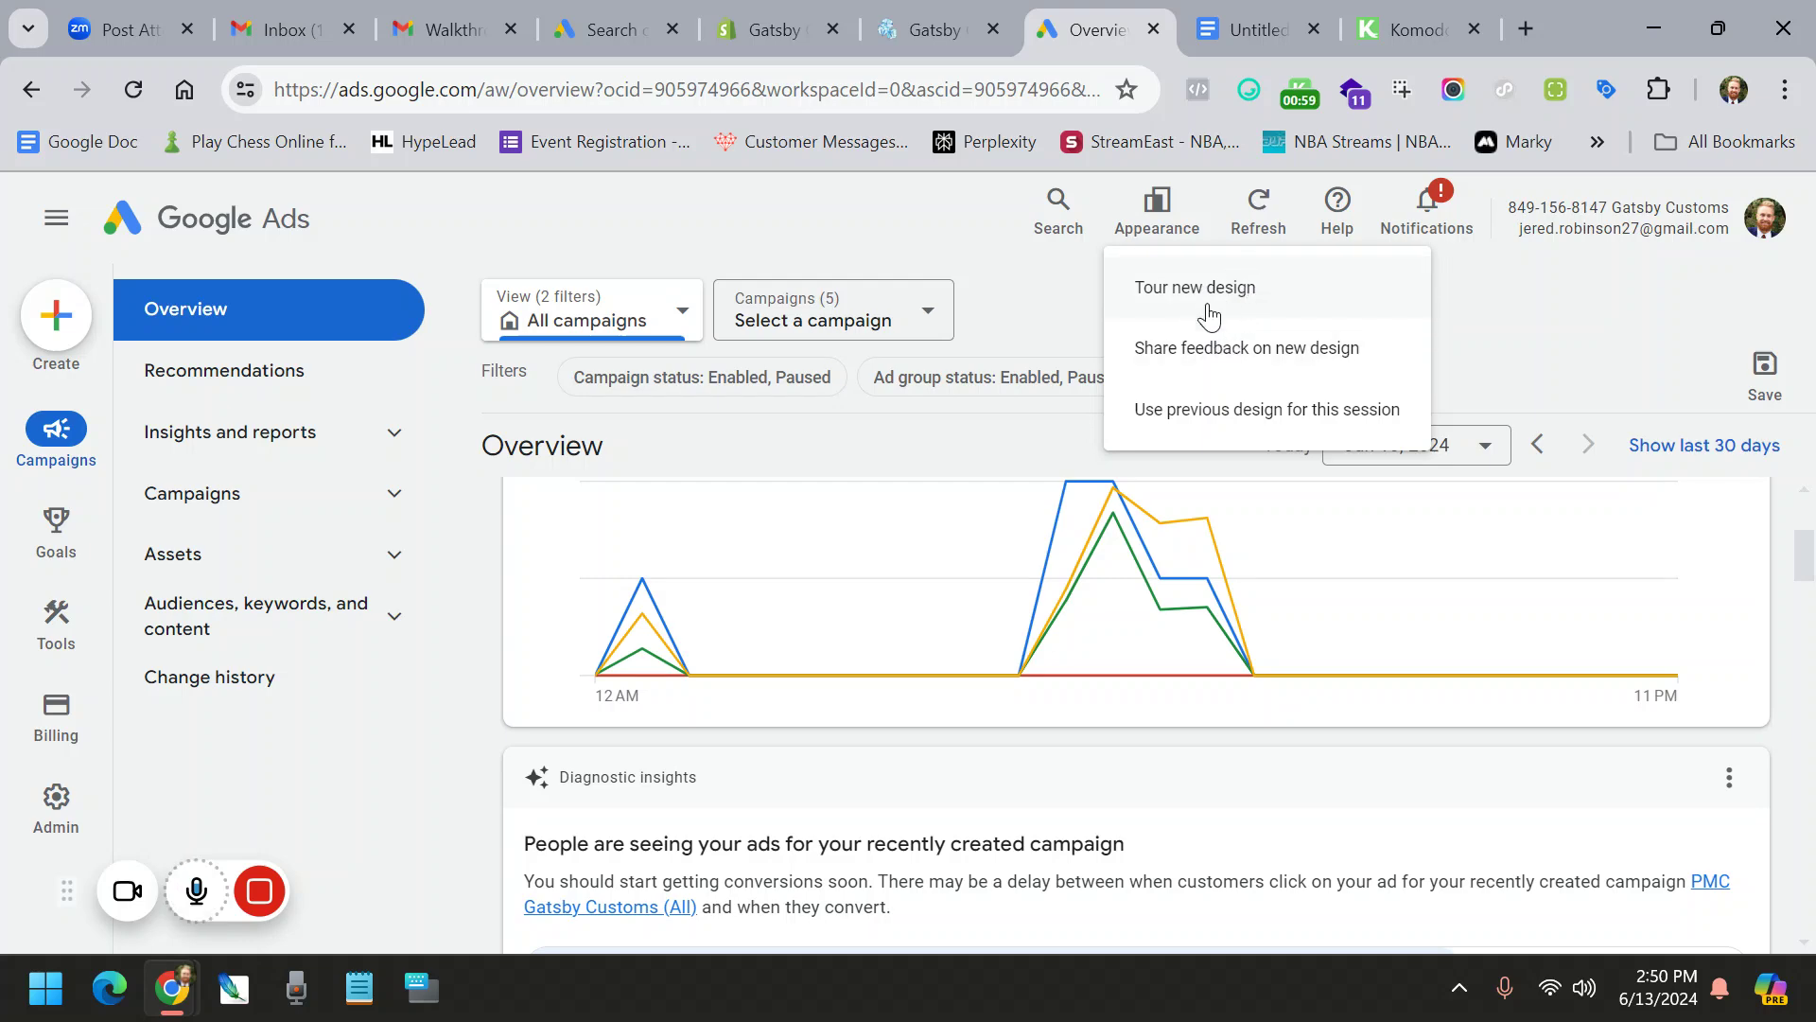
{"action": "left_click", "coordinate": [1222, 409]}
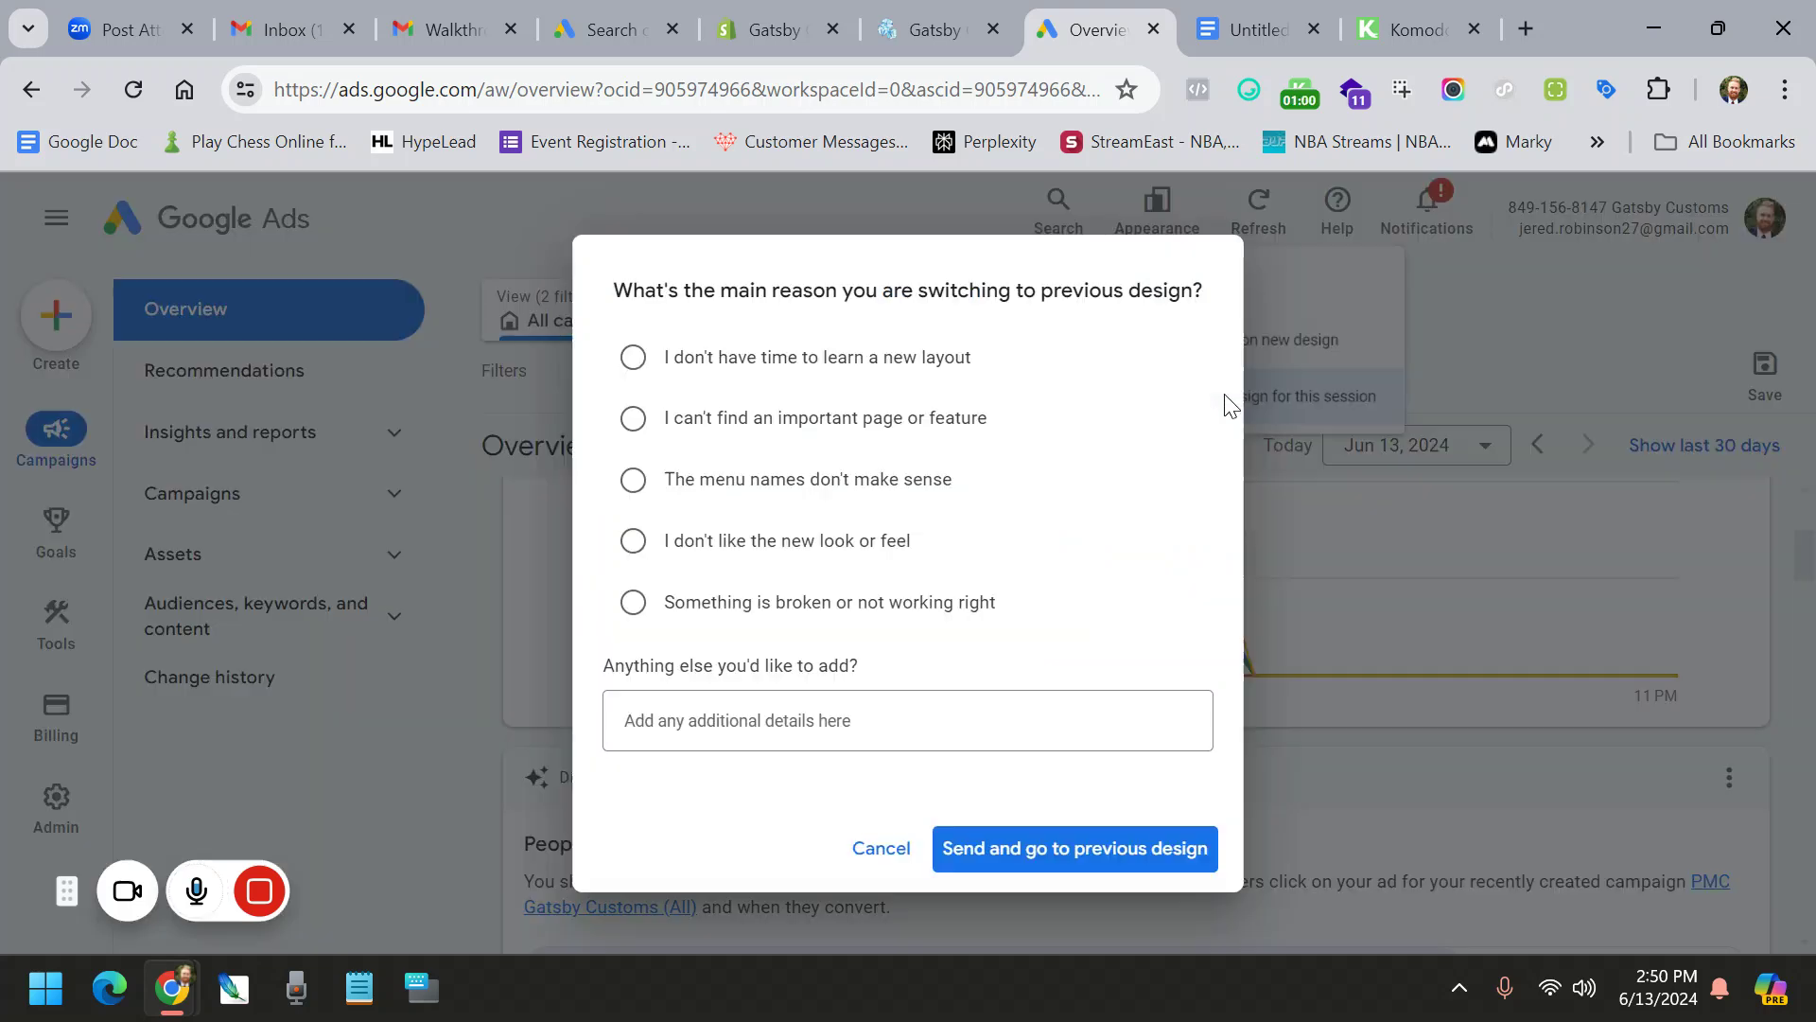
{"action": "left_click", "coordinate": [1021, 848]}
{"action": "left_click", "coordinate": [1178, 215]}
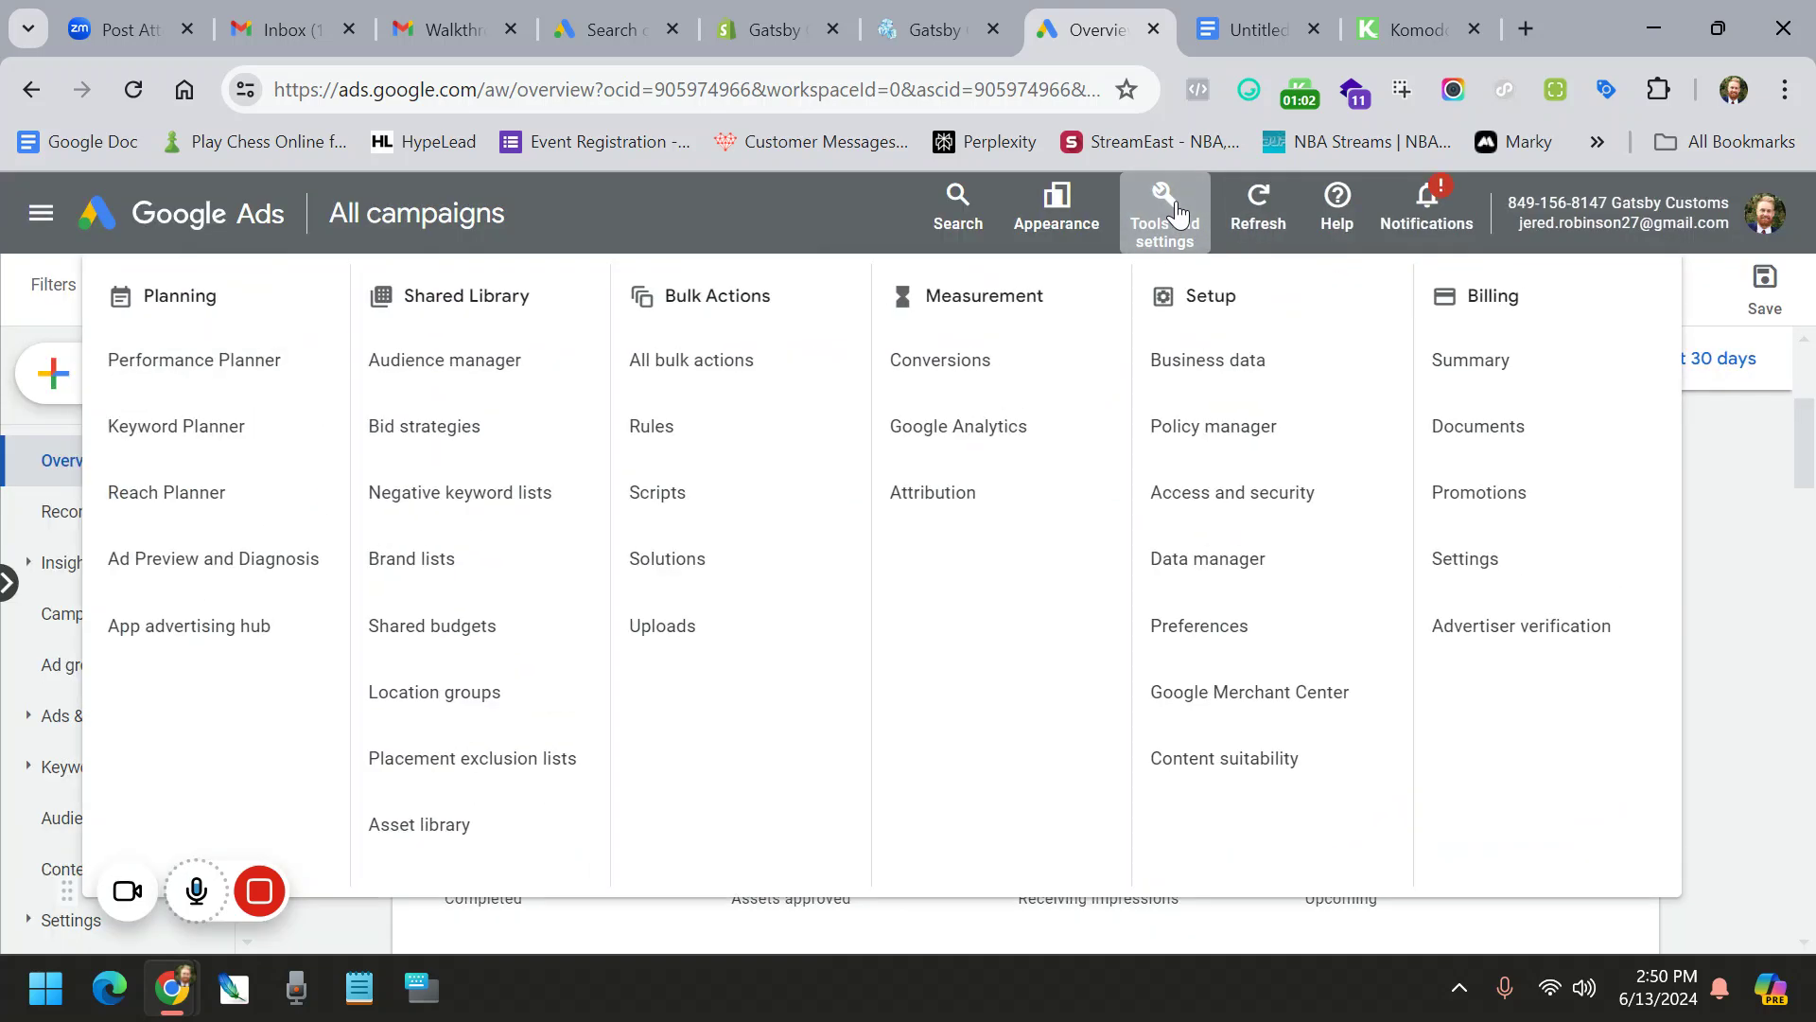
{"action": "left_click", "coordinate": [204, 445]}
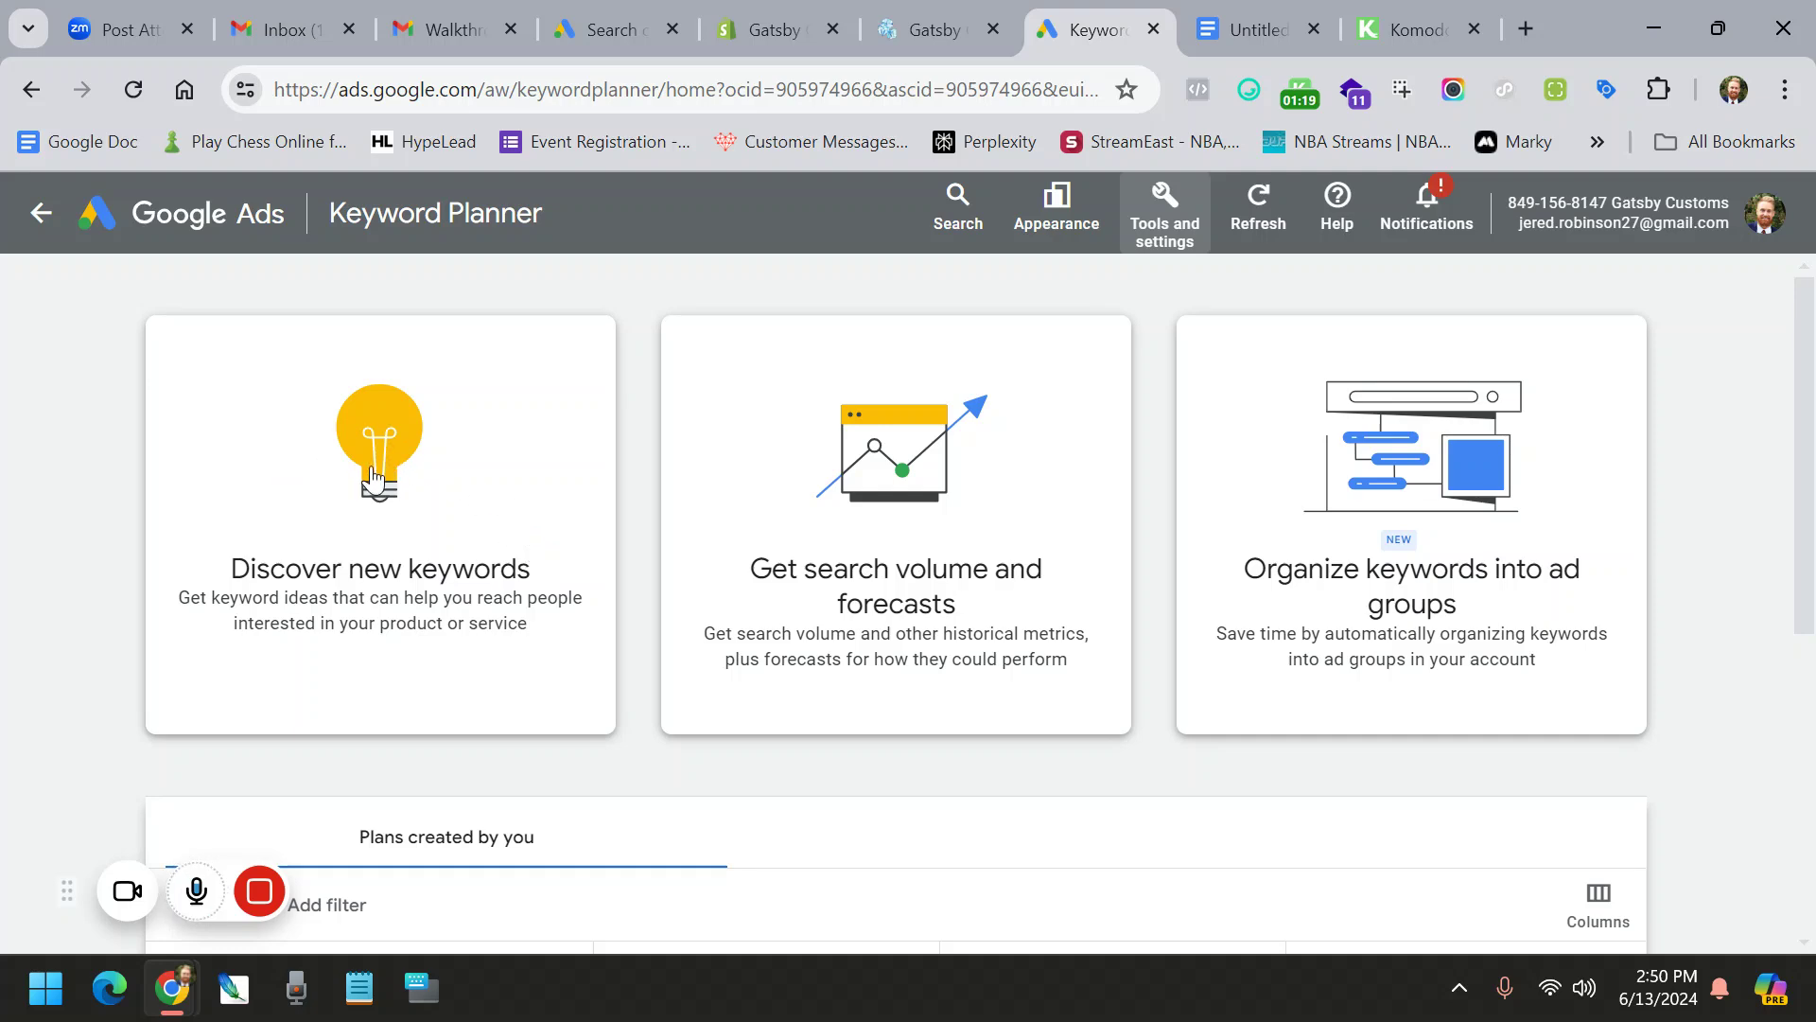
Discover new keywords with the seed keyword 'Whiskey Ice Mold' and get the results
{"action": "left_click", "coordinate": [380, 530]}
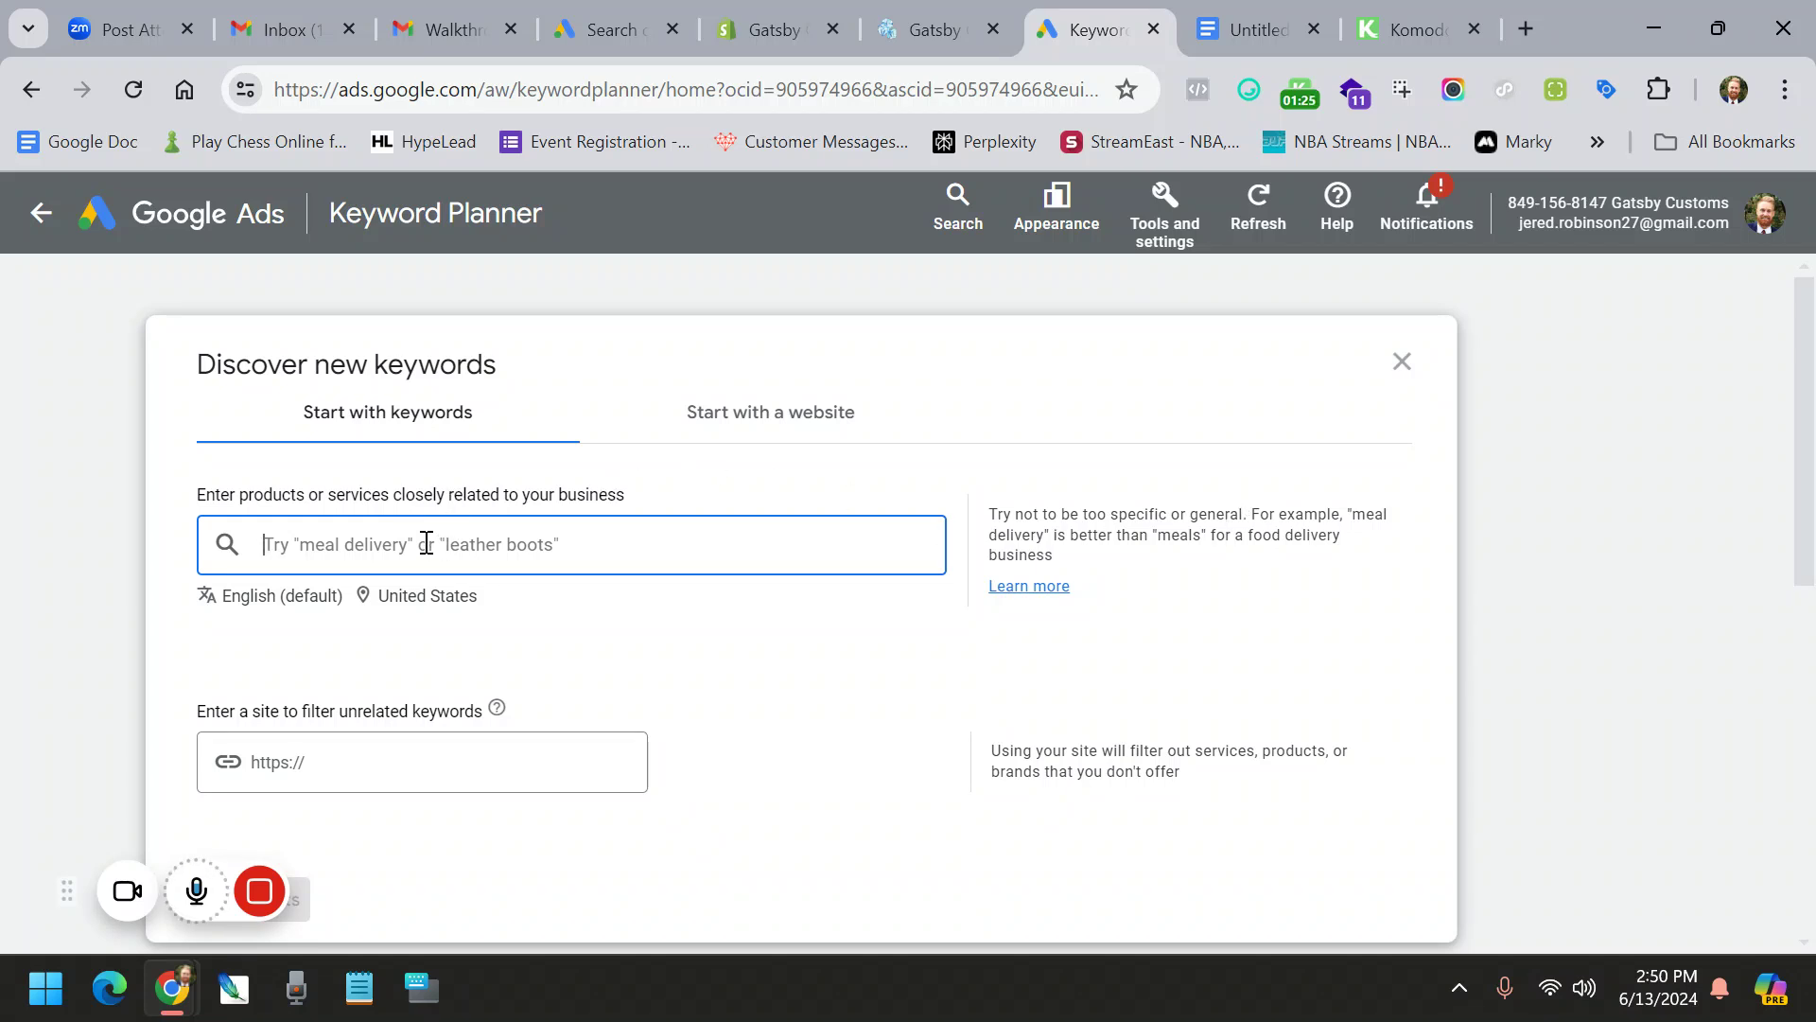
{"action": "type", "text": "Whiskey Ice Mold"}
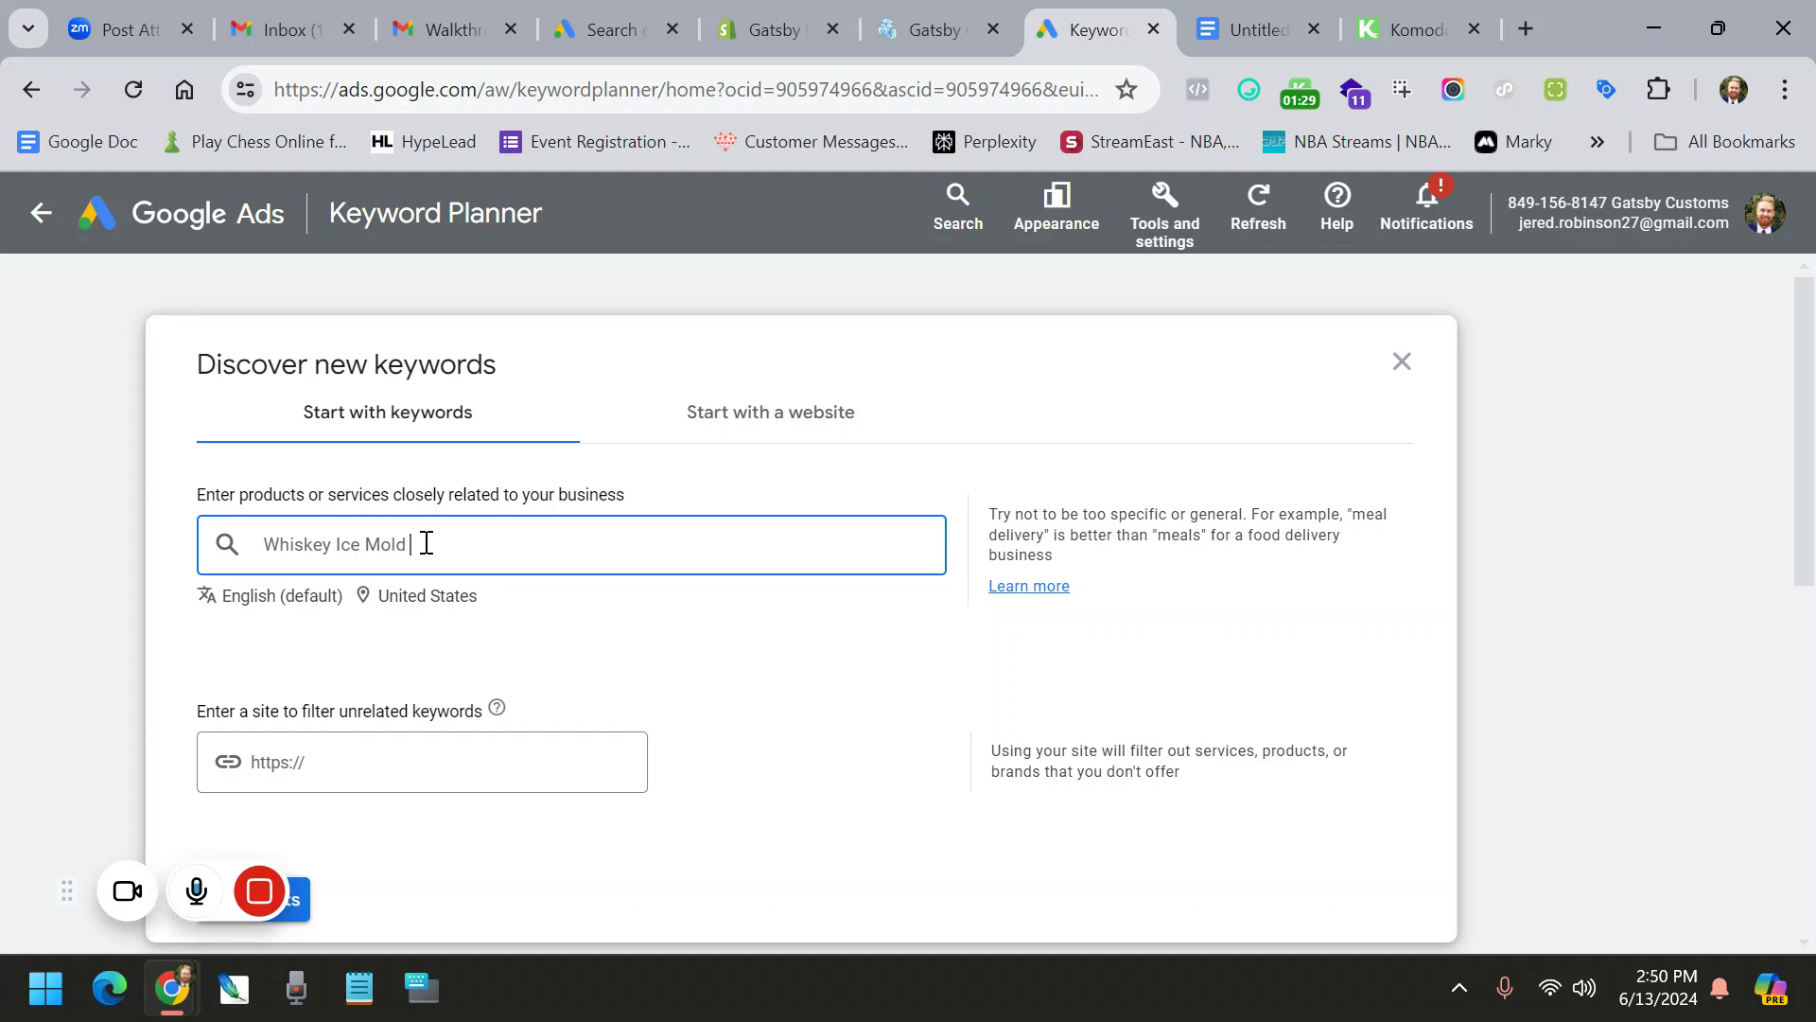
{"action": "key", "text": "Return"}
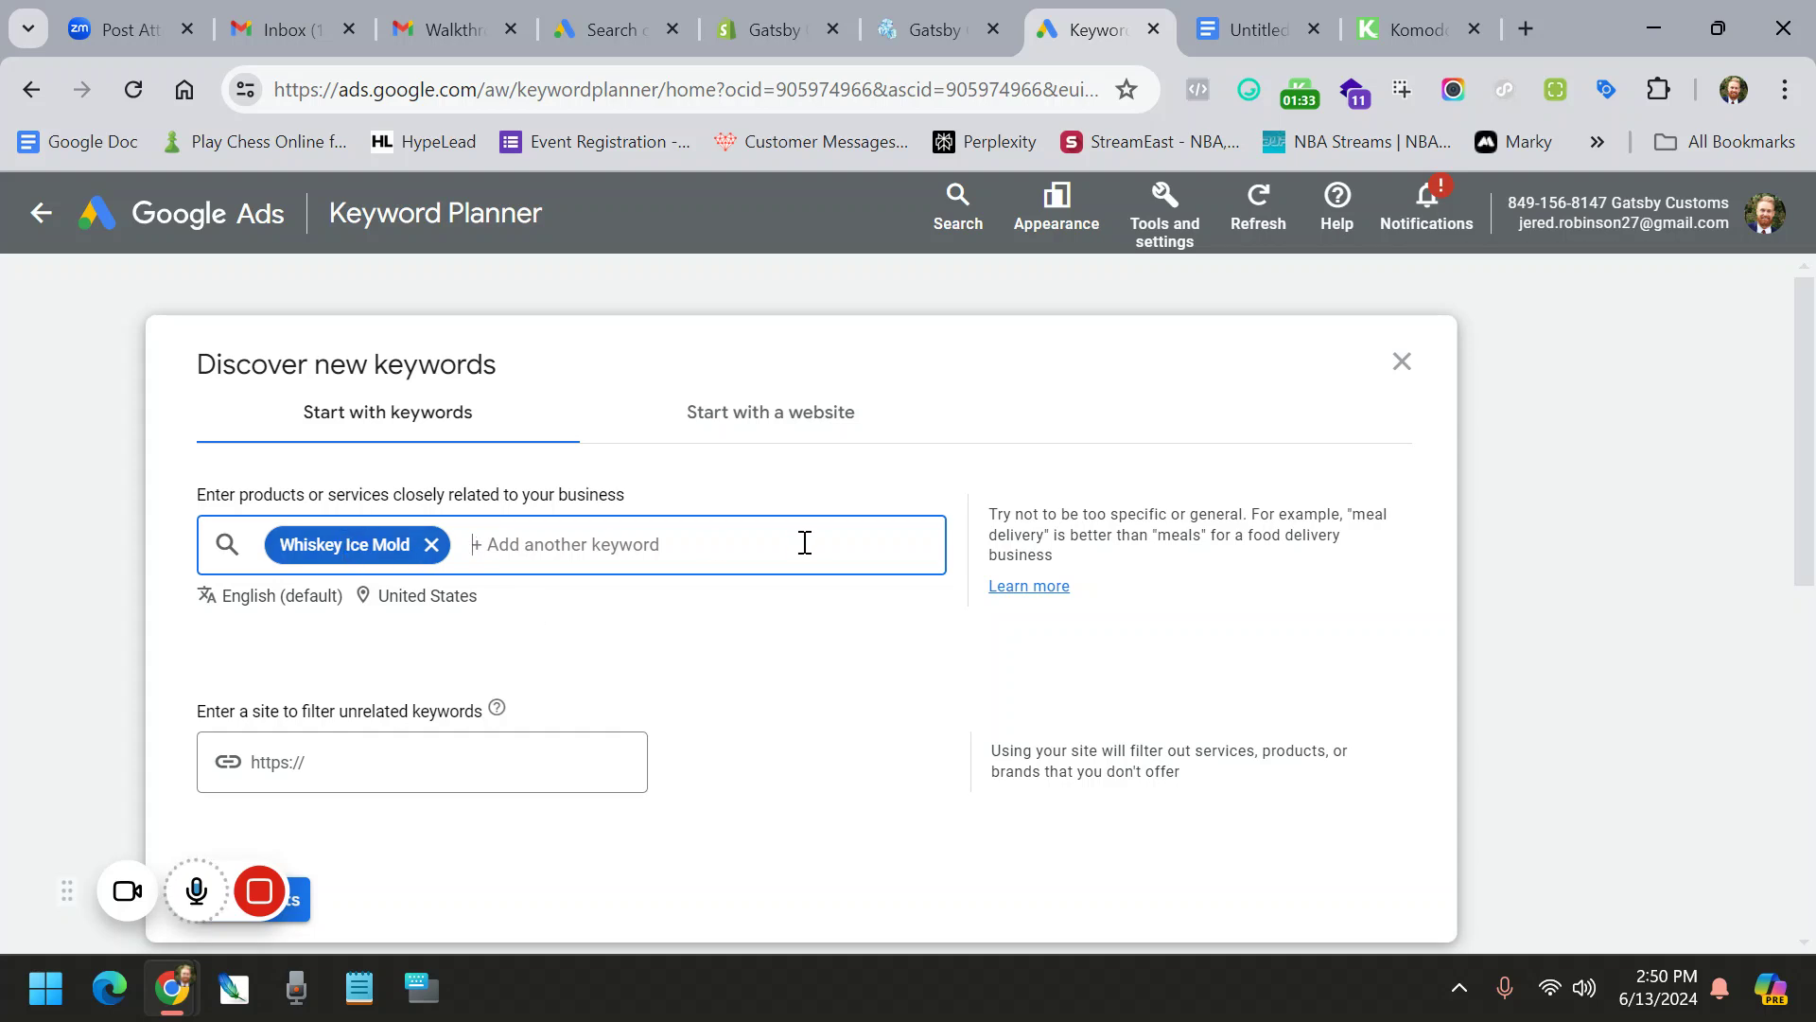
{"action": "scroll", "coordinate": [771, 552], "scroll_direction": "down", "scroll_amount": 2}
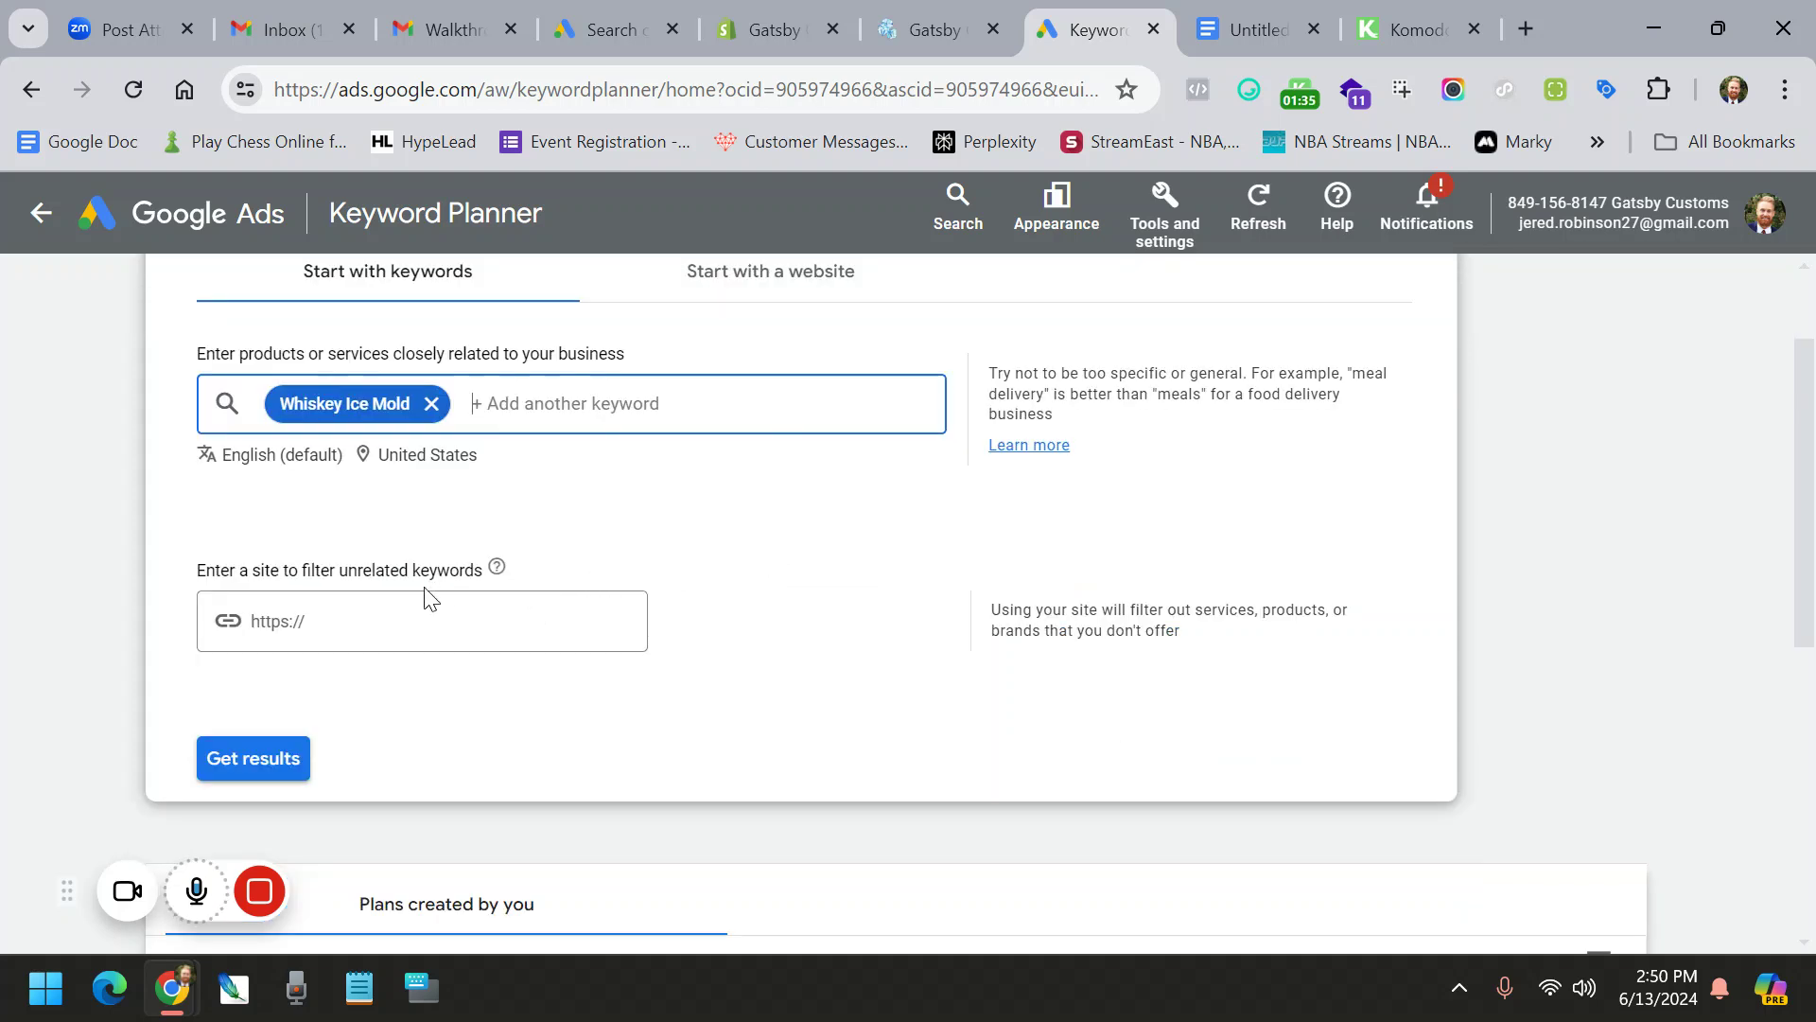
{"action": "left_click", "coordinate": [295, 752]}
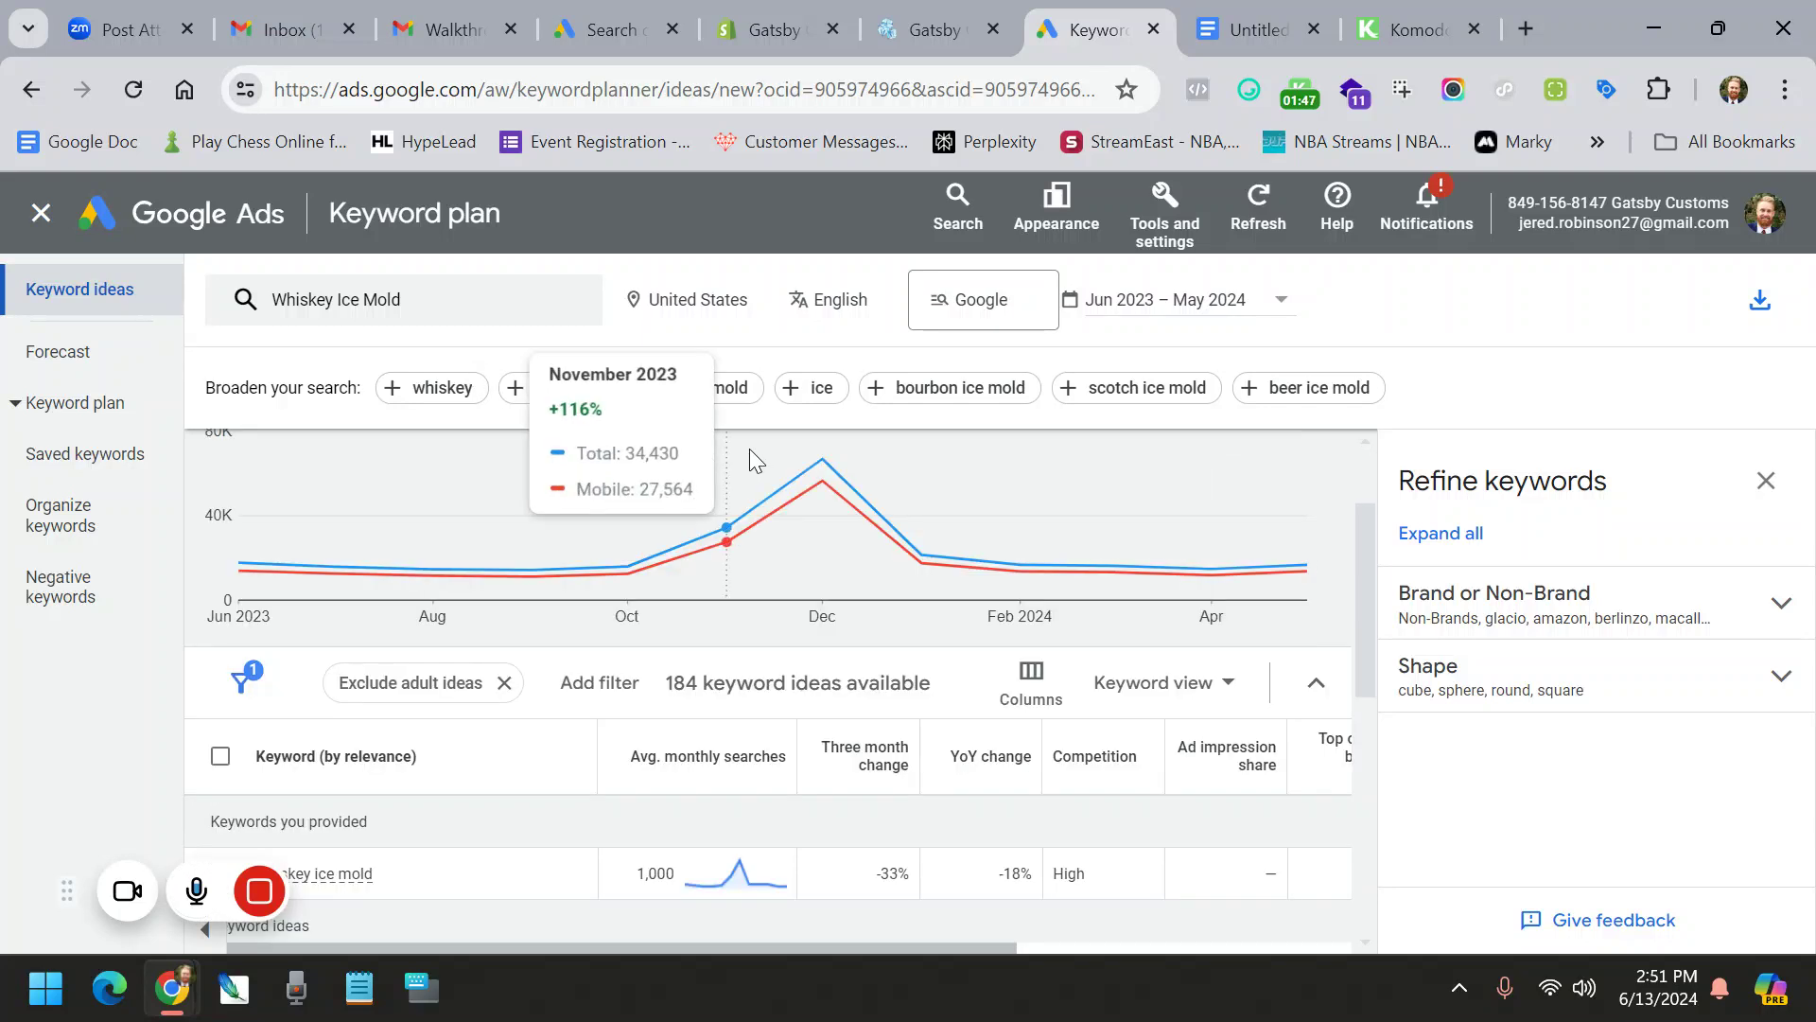
{"action": "left_click_drag", "start_coordinate": [269, 312], "coordinate": [429, 309]}
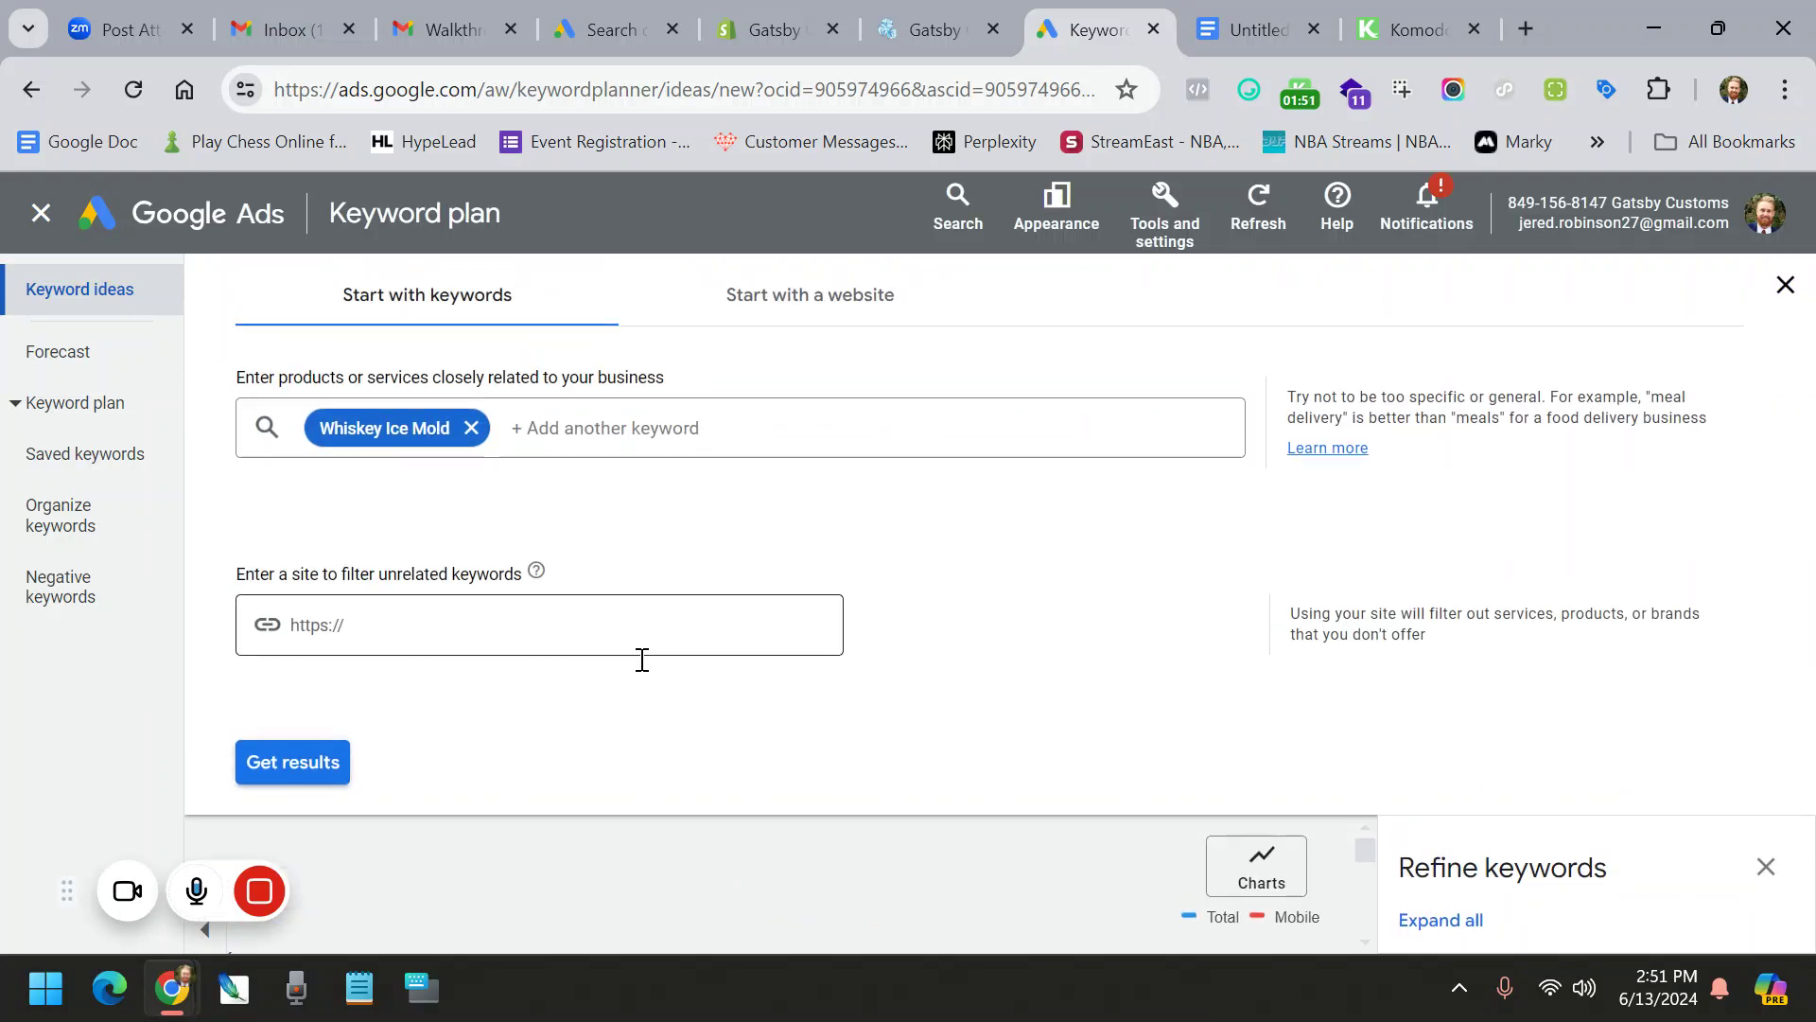
{"action": "left_click", "coordinate": [292, 773]}
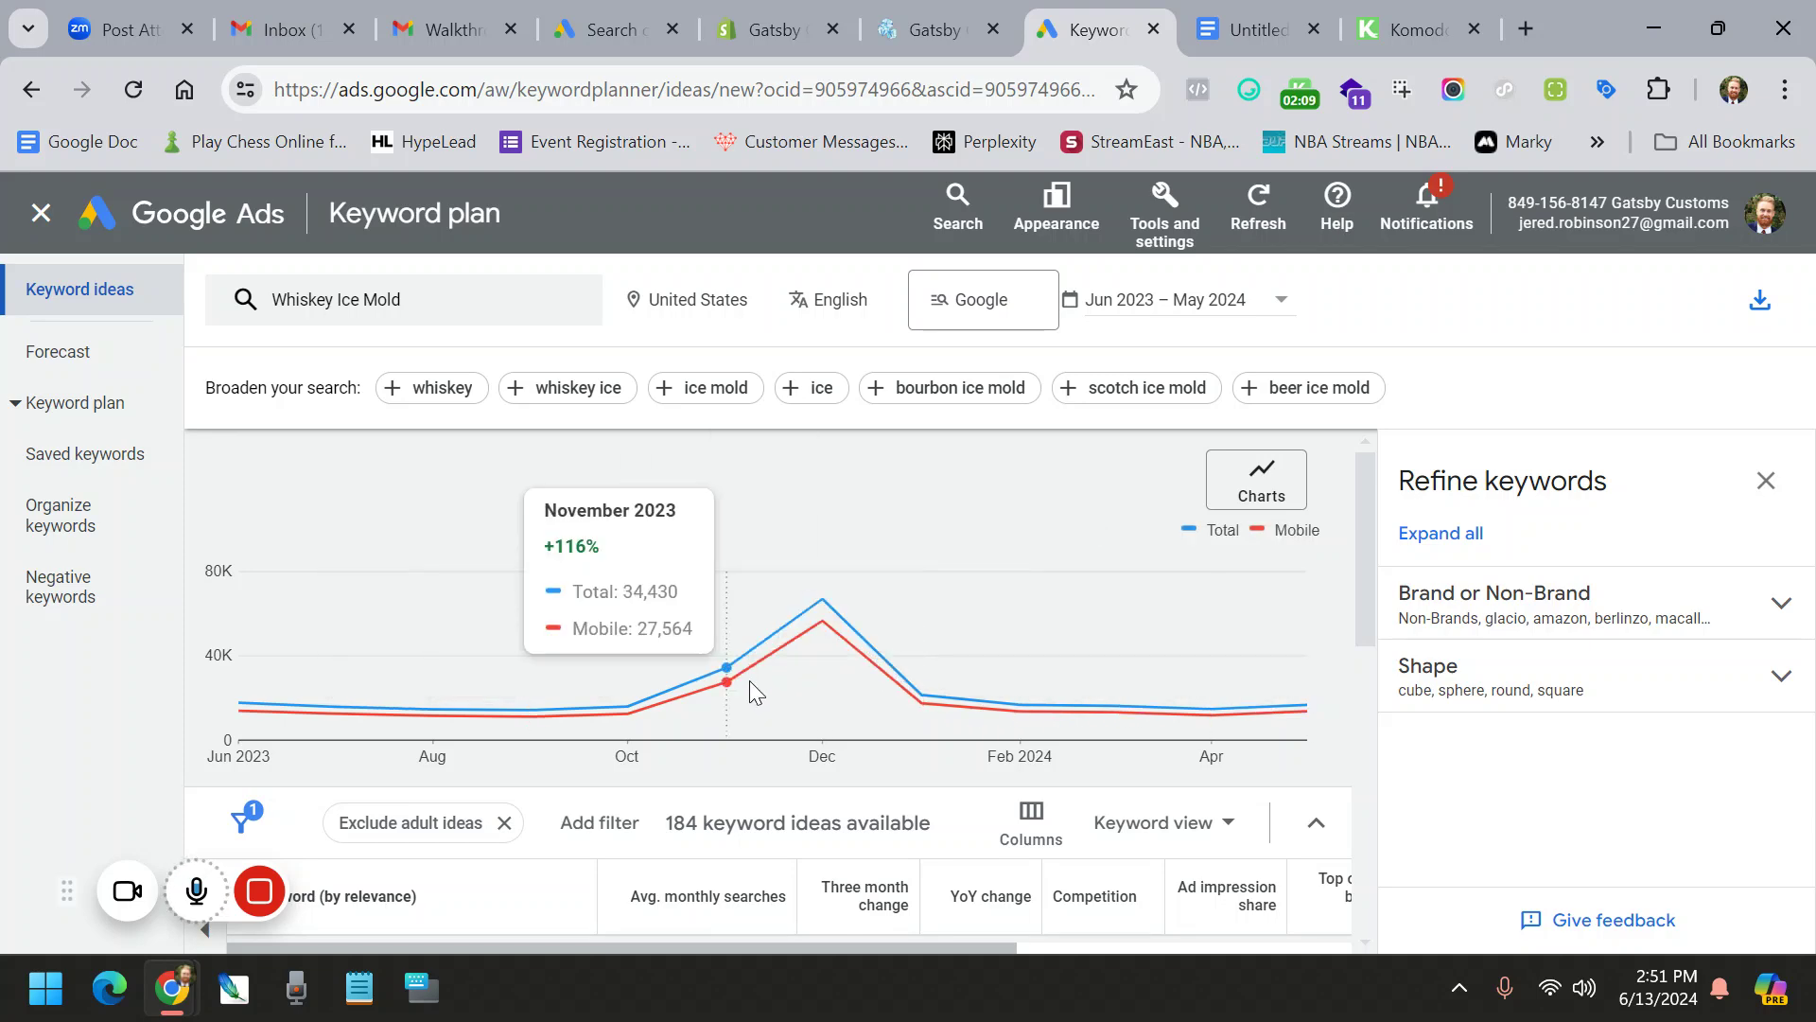
{"action": "scroll", "coordinate": [432, 633], "scroll_direction": "down", "scroll_amount": 3}
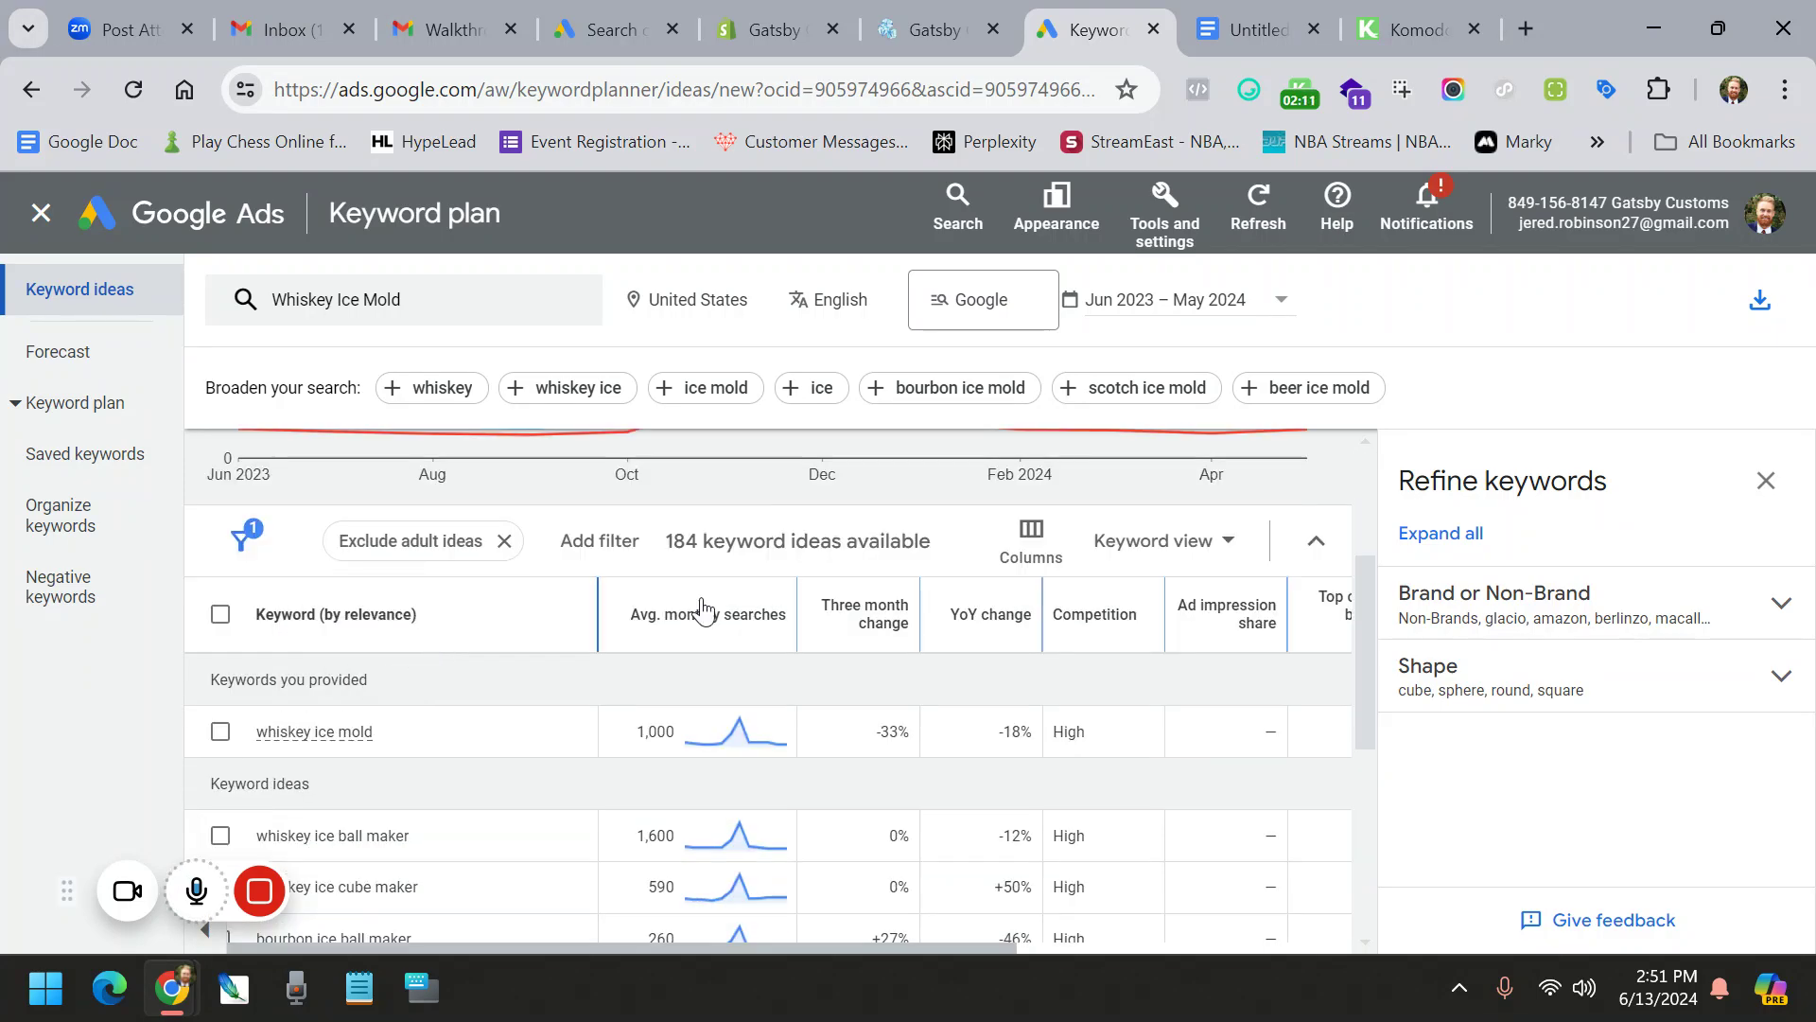
{"action": "scroll", "coordinate": [887, 568], "scroll_direction": "down", "scroll_amount": 1}
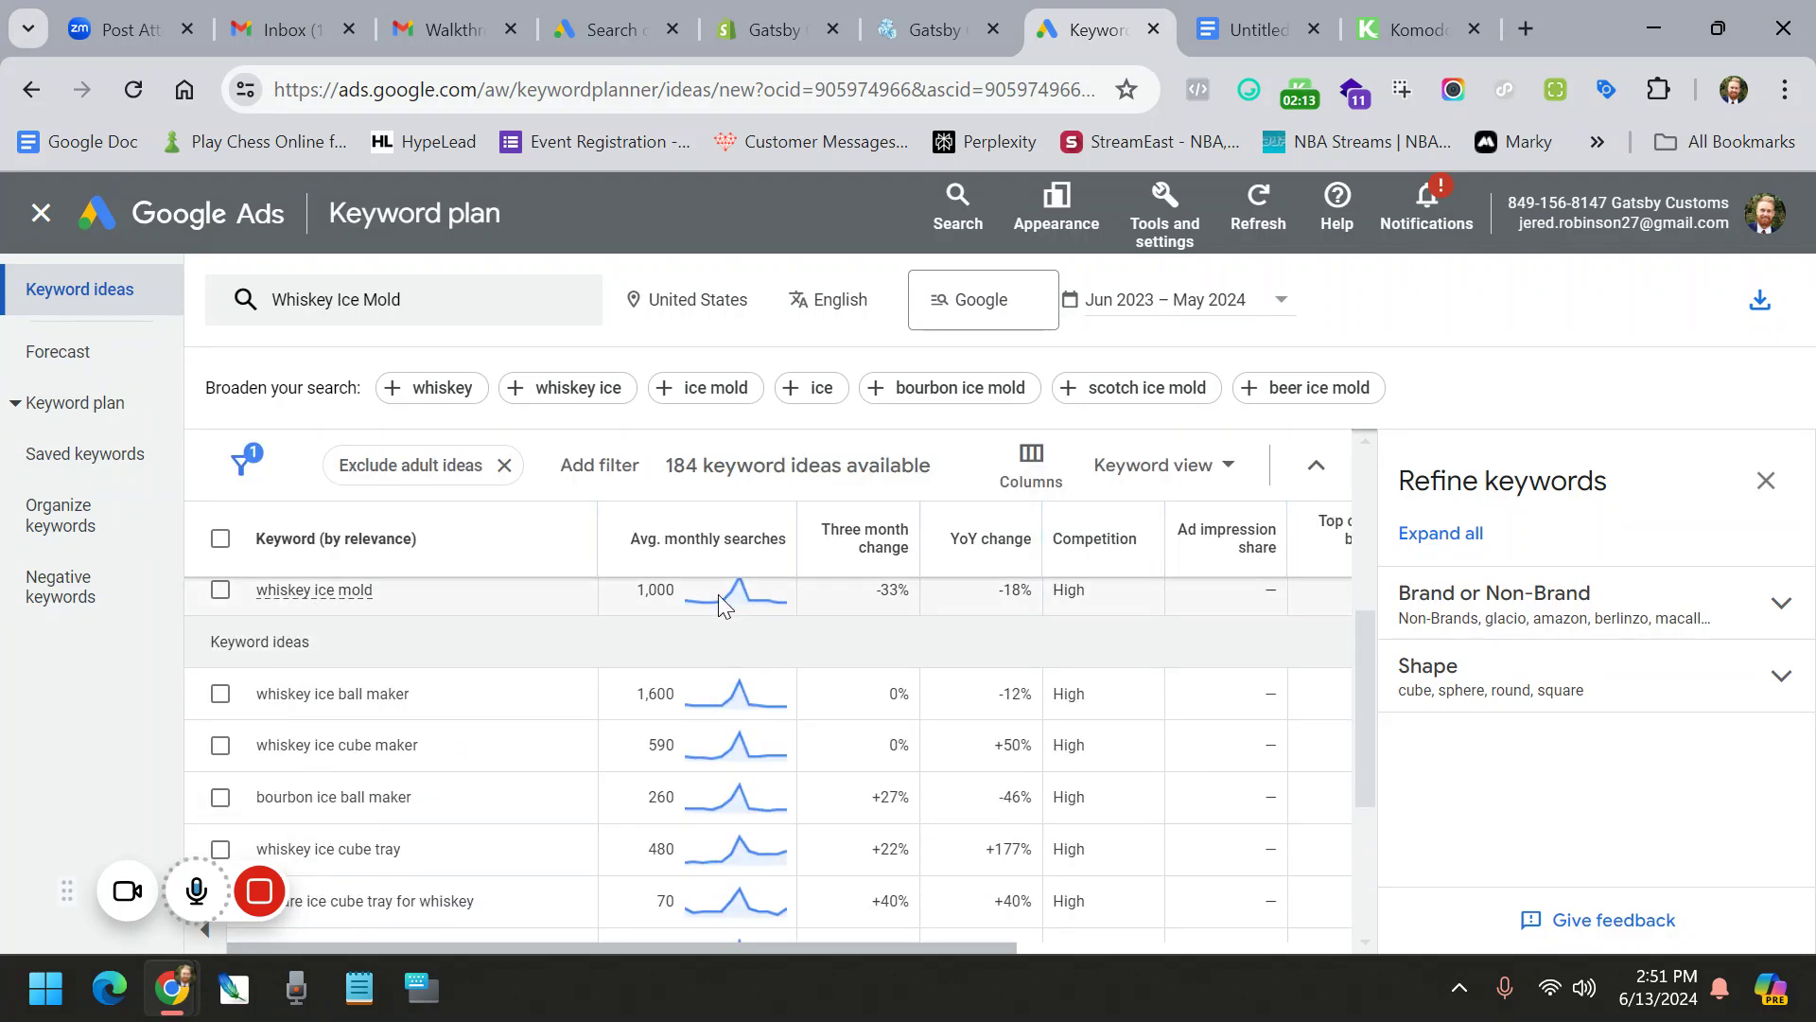
{"action": "mouse_move", "coordinate": [735, 596]}
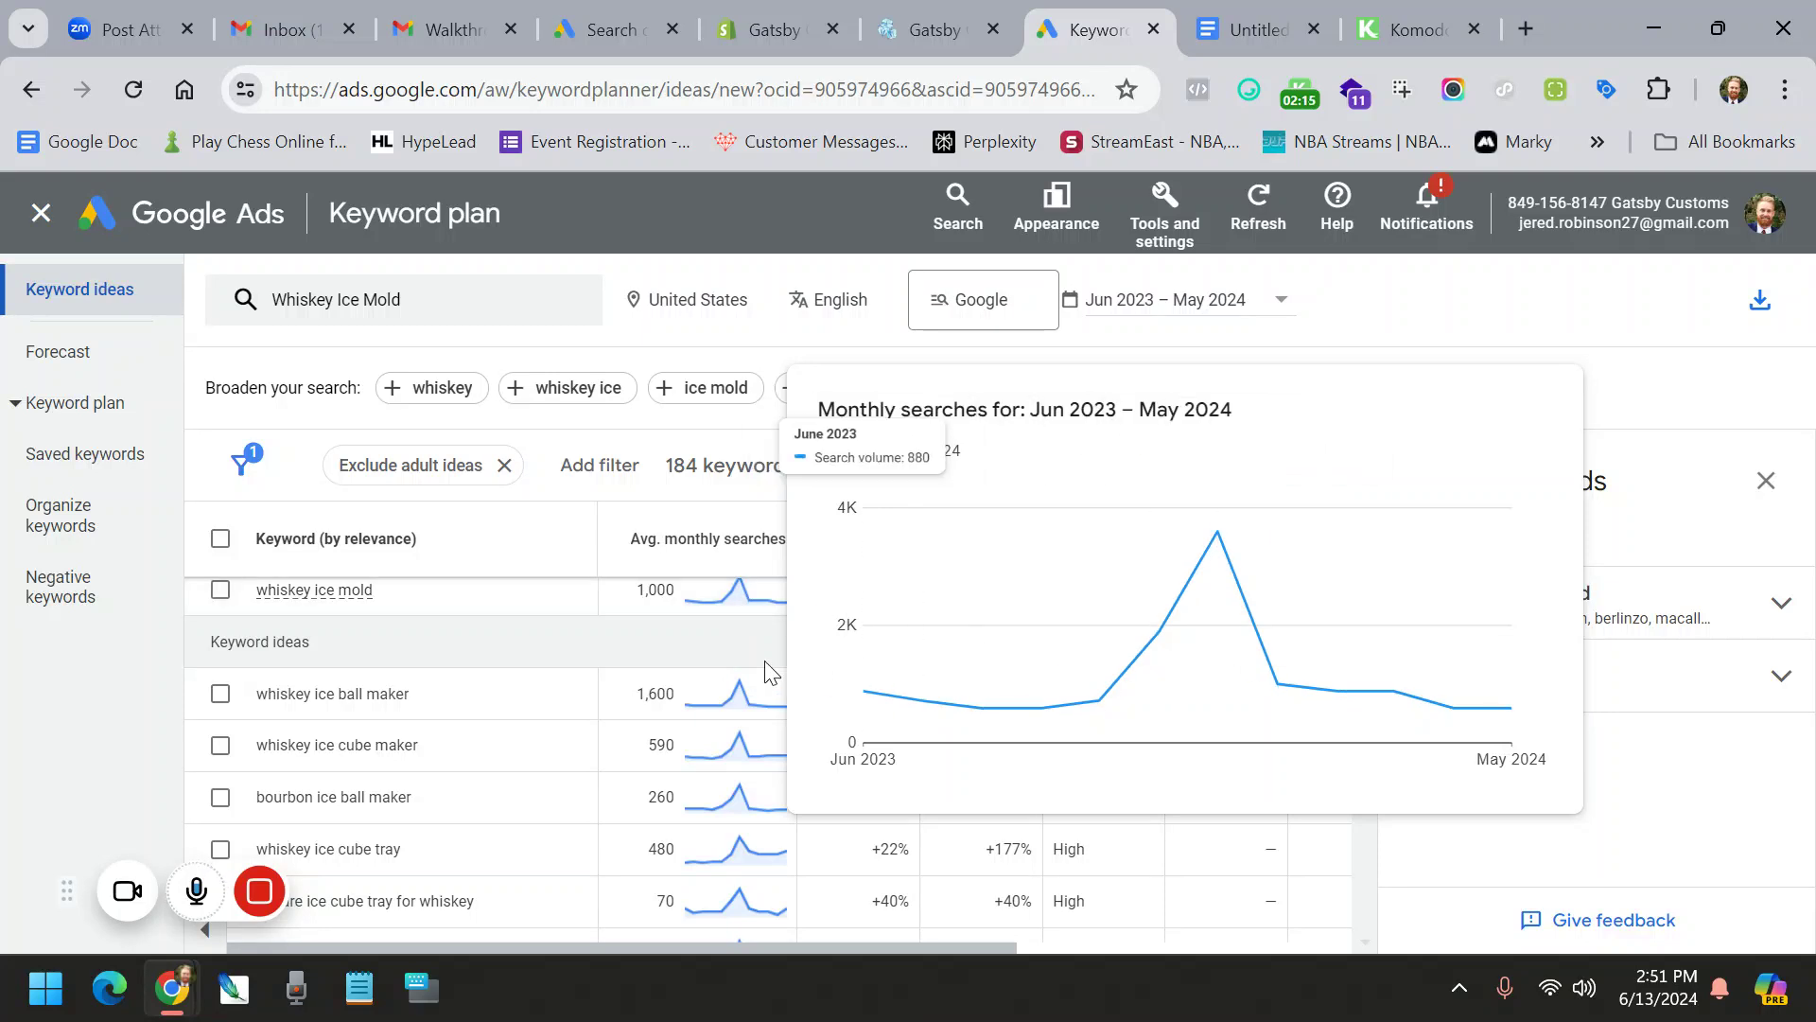
{"action": "scroll", "coordinate": [822, 698], "scroll_direction": "up", "scroll_amount": 1}
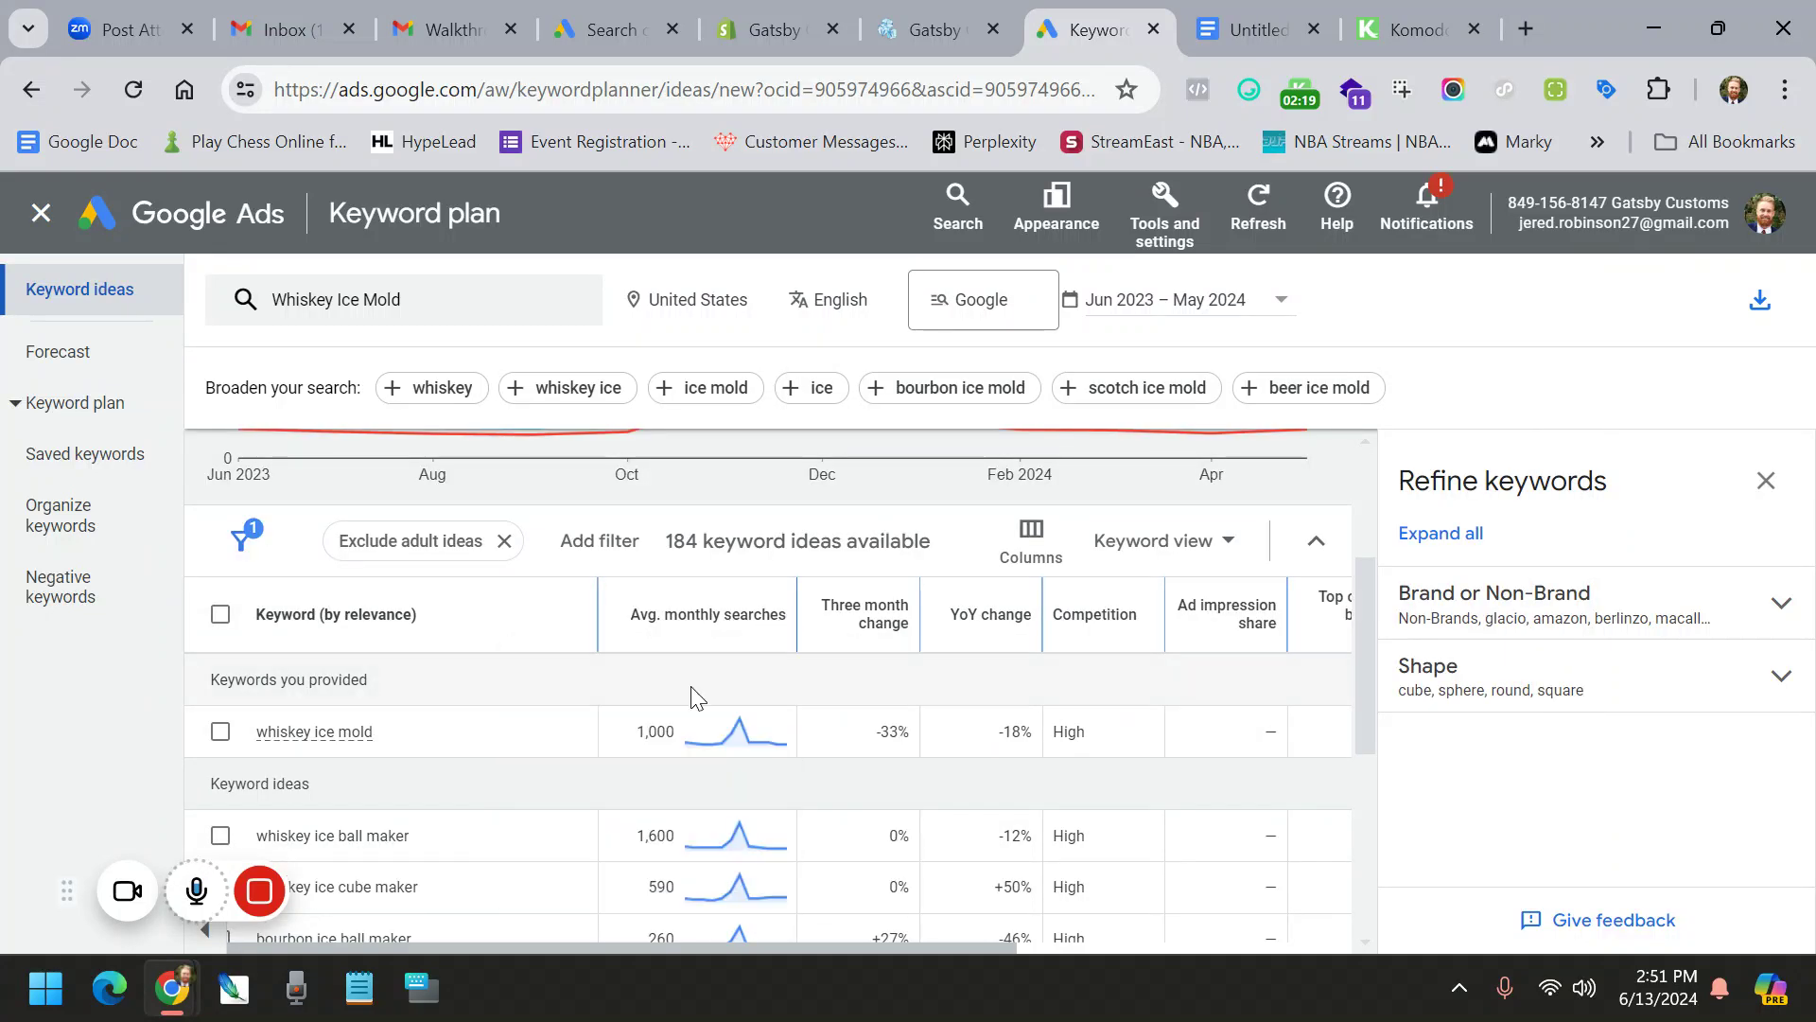
{"action": "left_click_drag", "start_coordinate": [638, 729], "coordinate": [676, 731]}
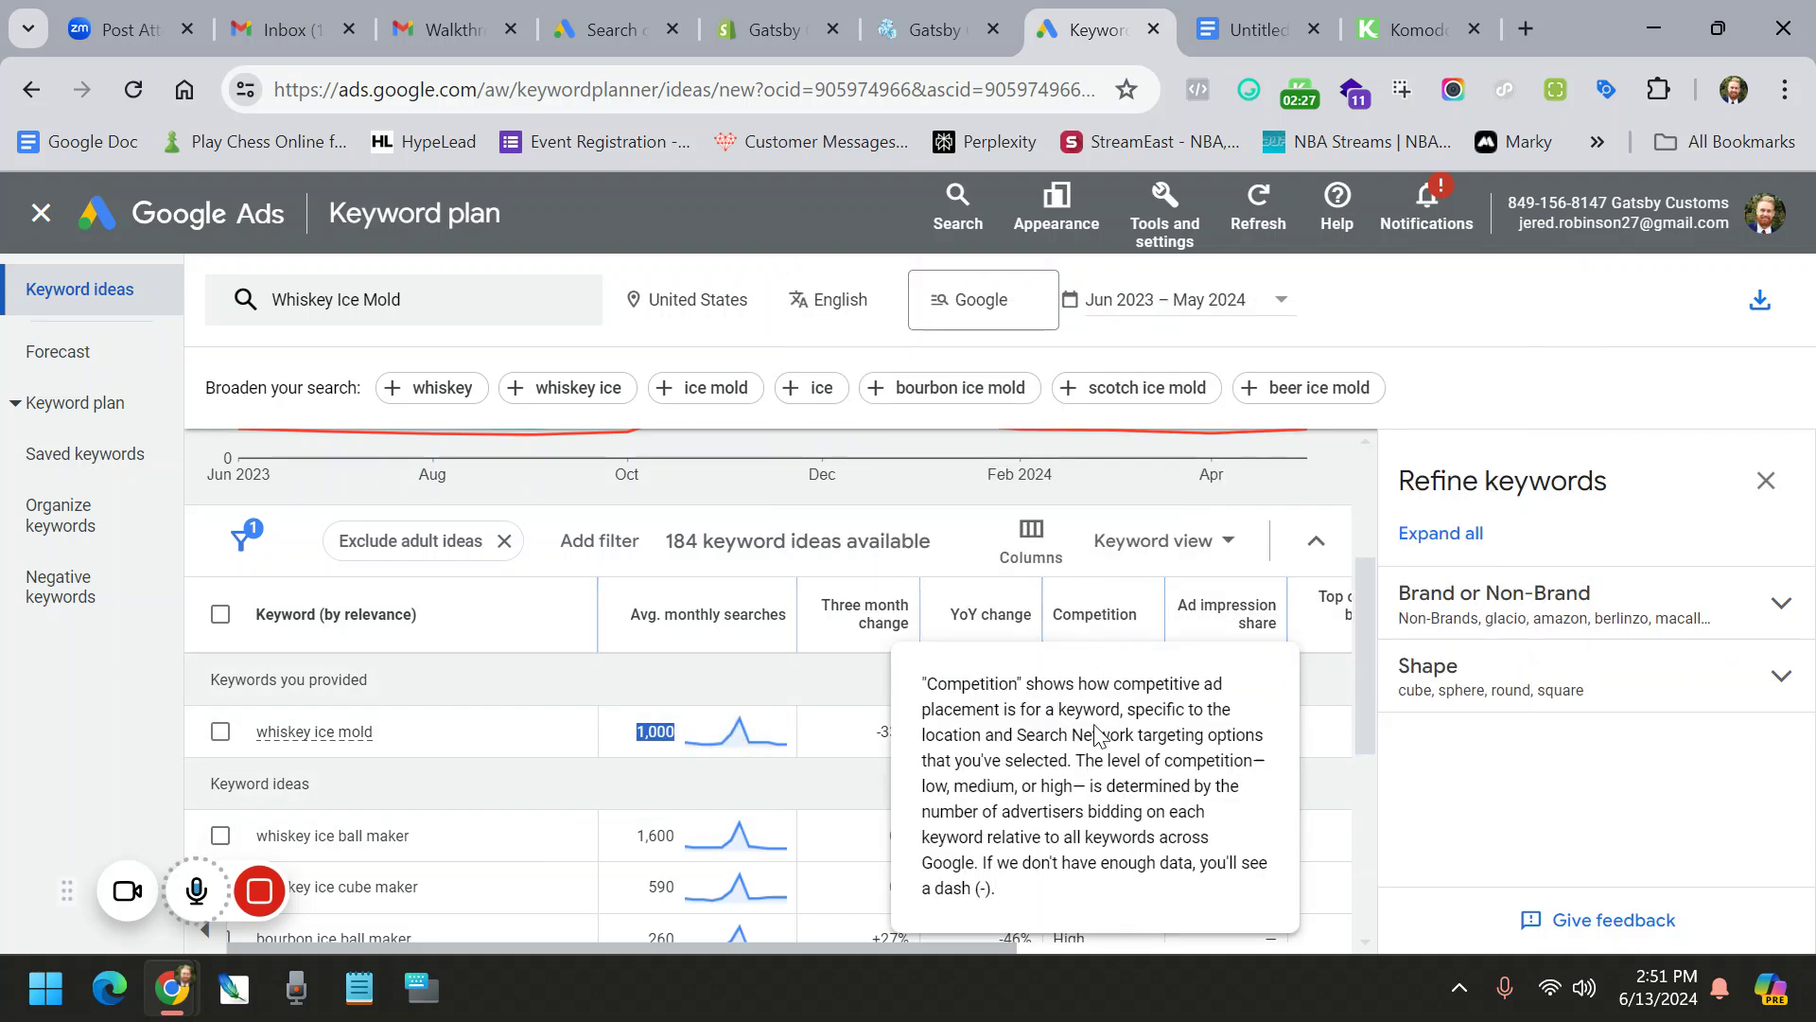
{"action": "double_click", "coordinate": [1086, 739]}
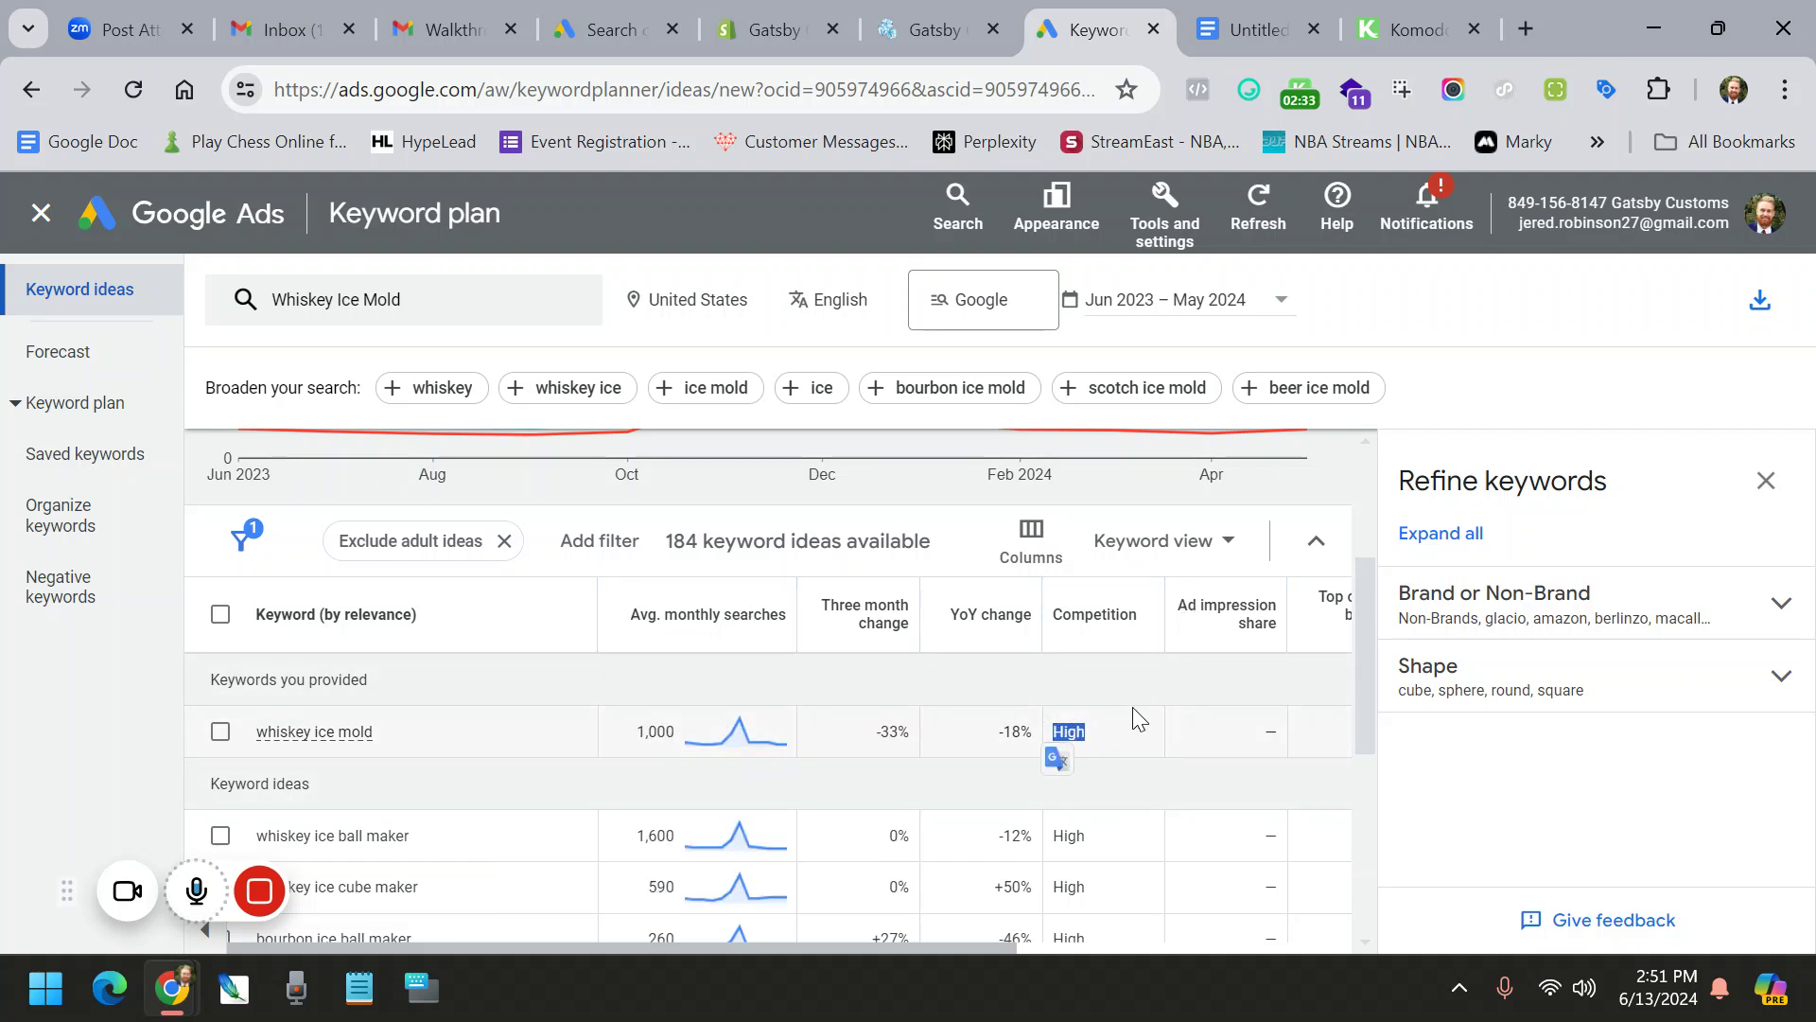
{"action": "scroll", "coordinate": [1133, 711], "scroll_direction": "down", "scroll_amount": 1}
{"action": "scroll", "coordinate": [1134, 712], "scroll_direction": "up", "scroll_amount": 1}
{"action": "left_click_drag", "start_coordinate": [412, 741], "coordinate": [241, 747]}
{"action": "double_click", "coordinate": [1055, 740]}
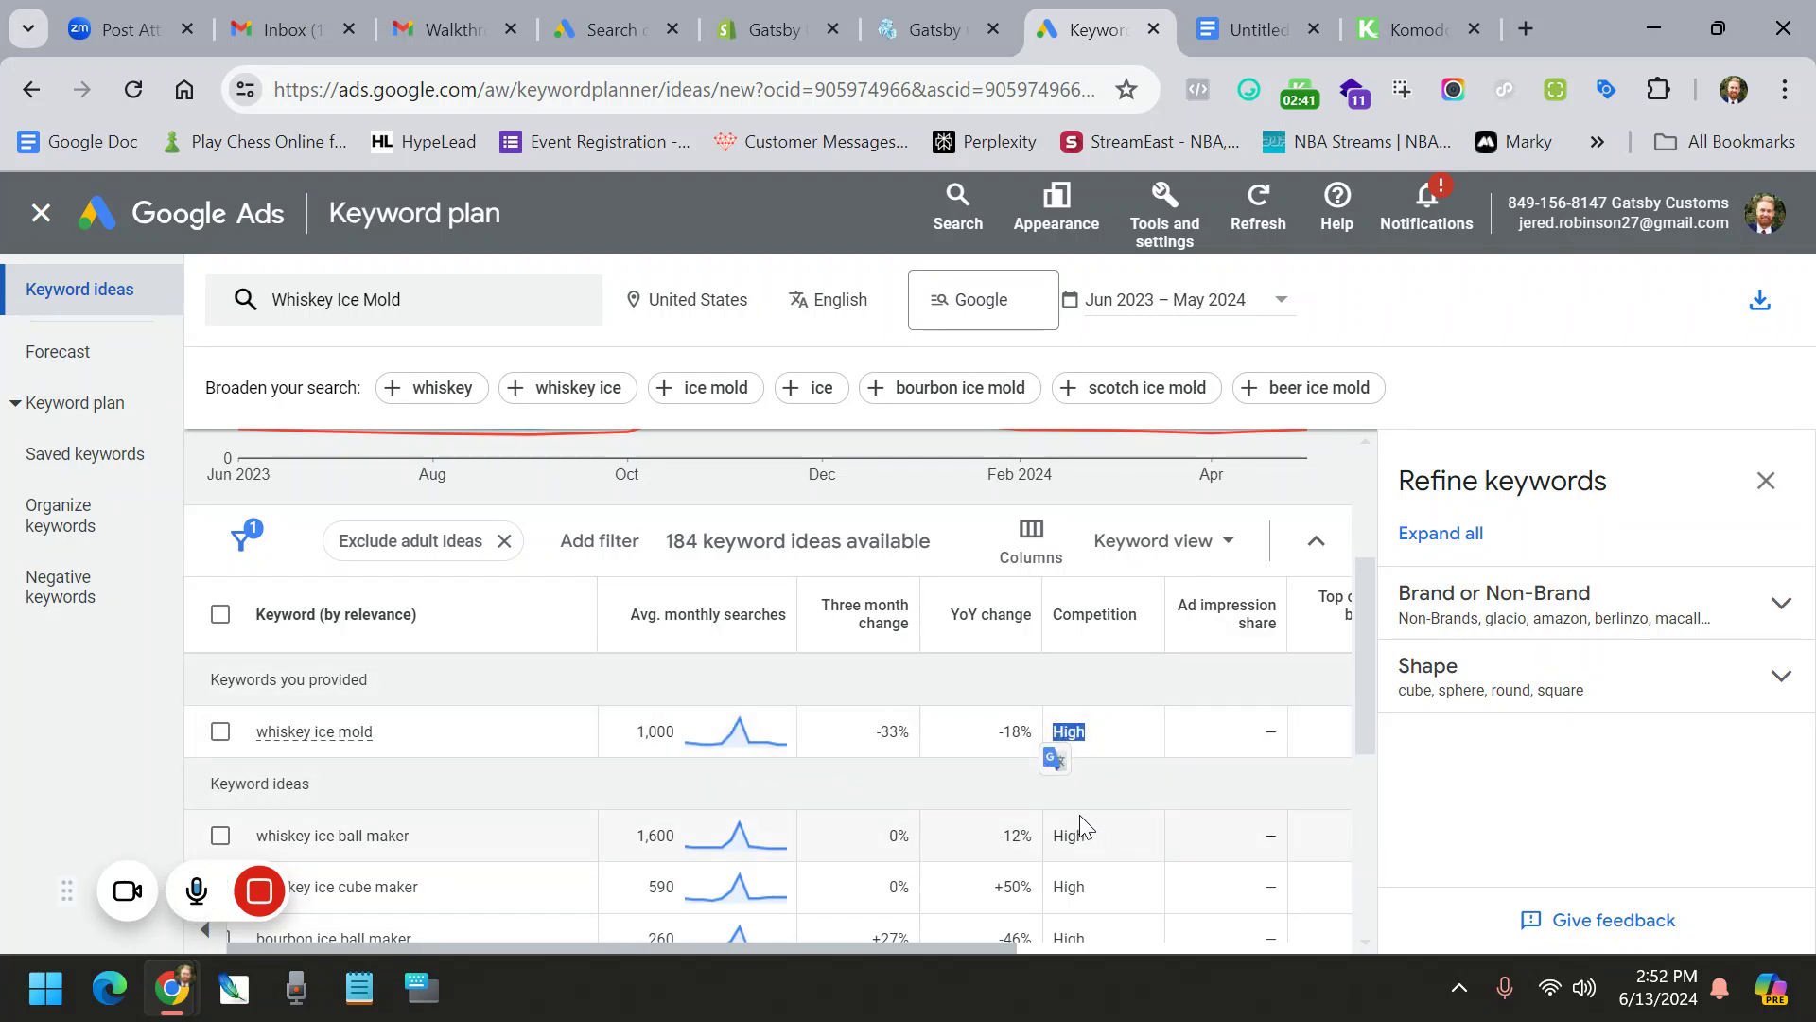
{"action": "left_click_drag", "start_coordinate": [980, 950], "coordinate": [1206, 924]}
{"action": "scroll", "coordinate": [1053, 694], "scroll_direction": "down", "scroll_amount": 1}
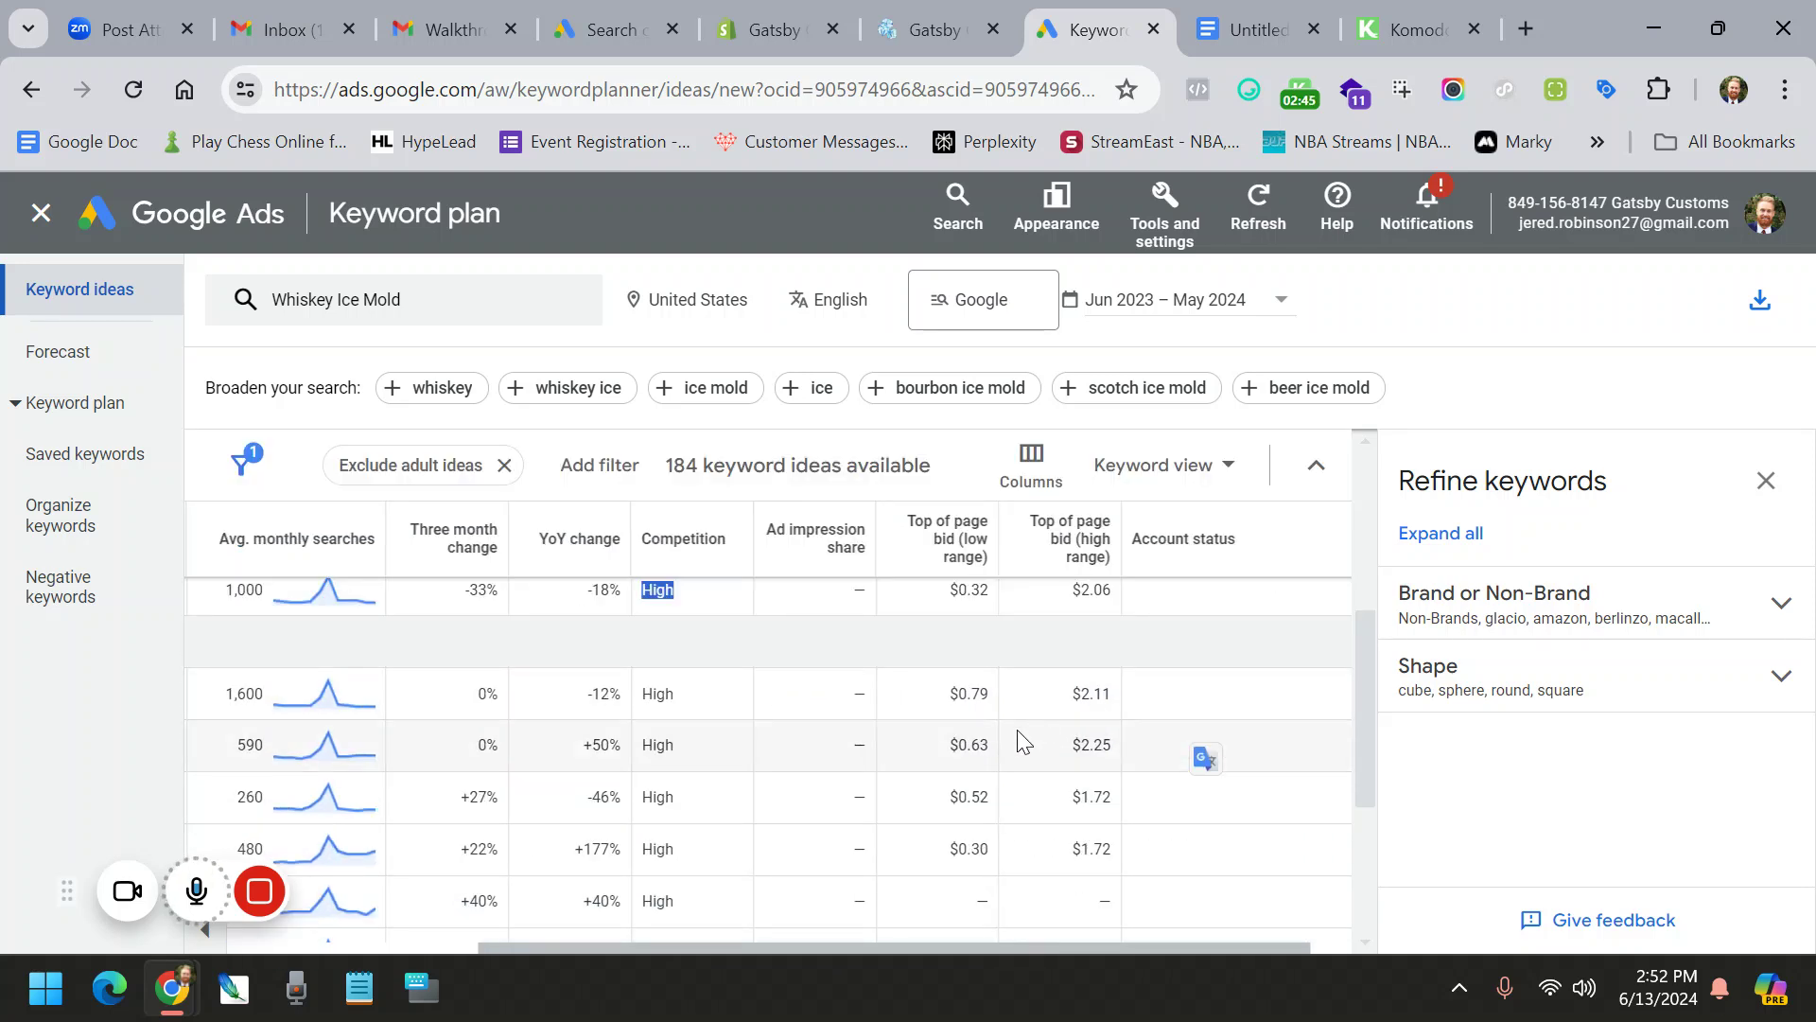
{"action": "scroll", "coordinate": [1017, 730], "scroll_direction": "up", "scroll_amount": 1}
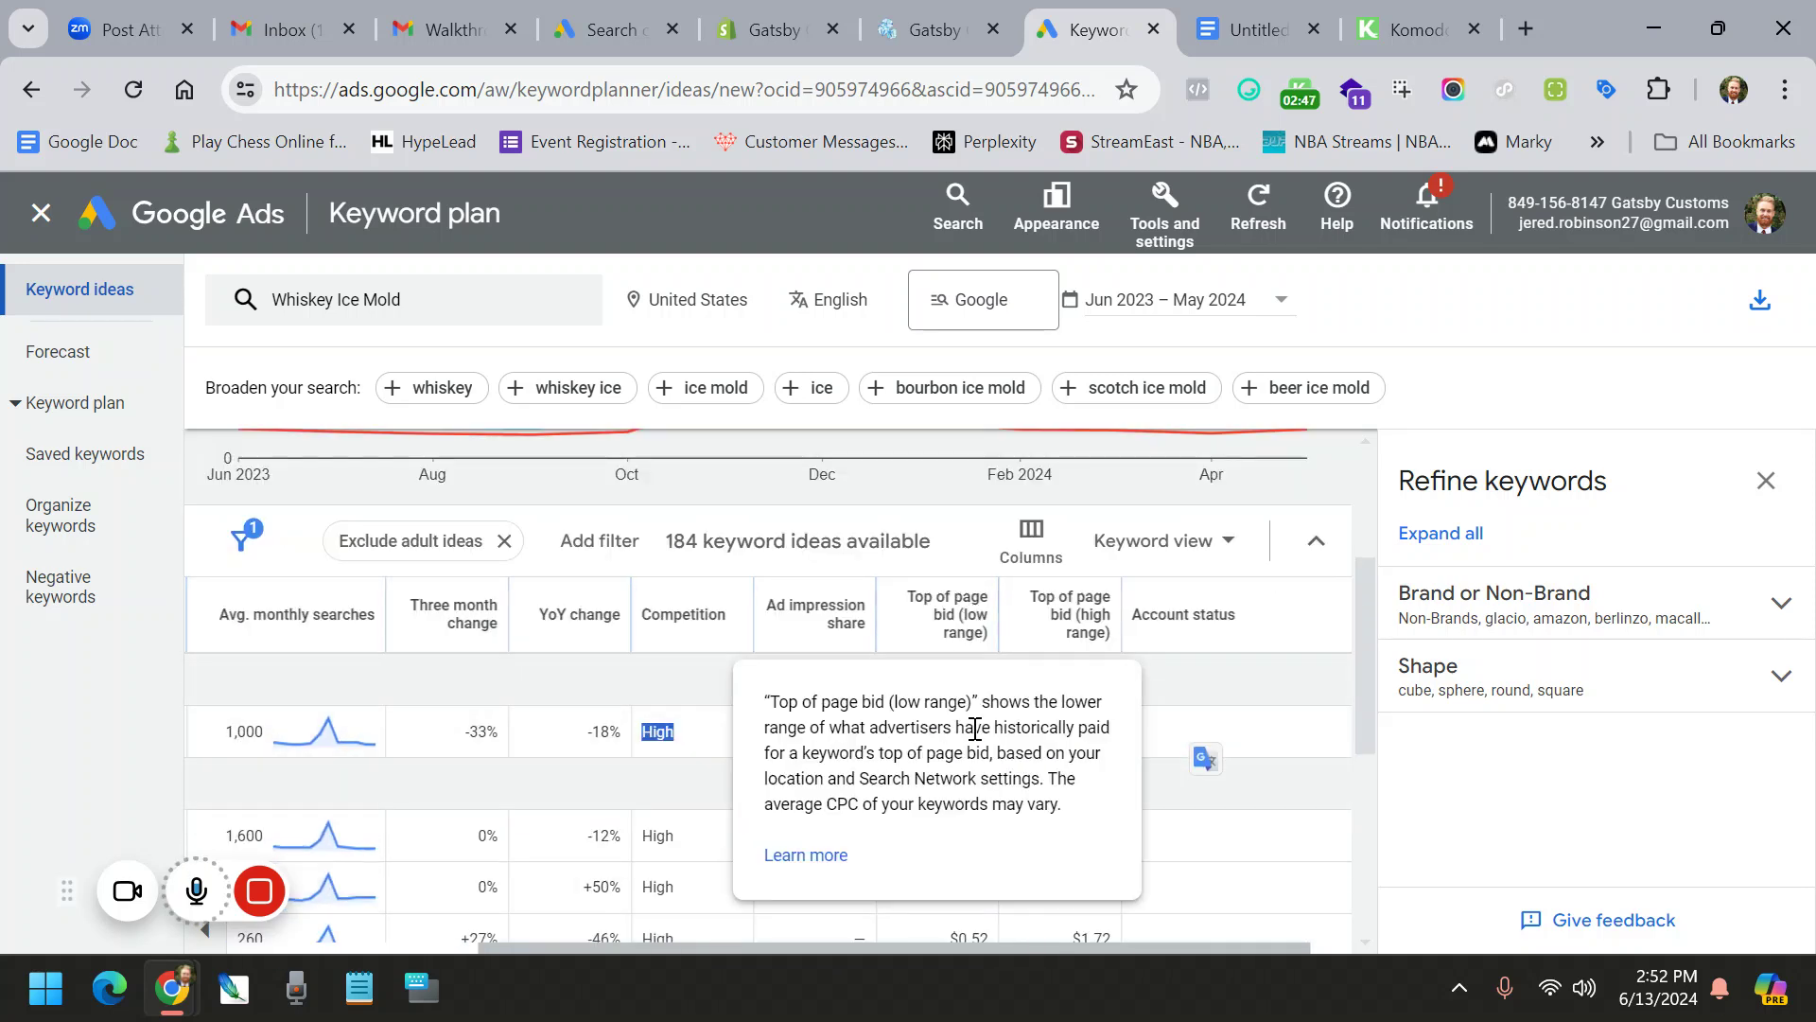
{"action": "left_click_drag", "start_coordinate": [950, 733], "coordinate": [971, 735]}
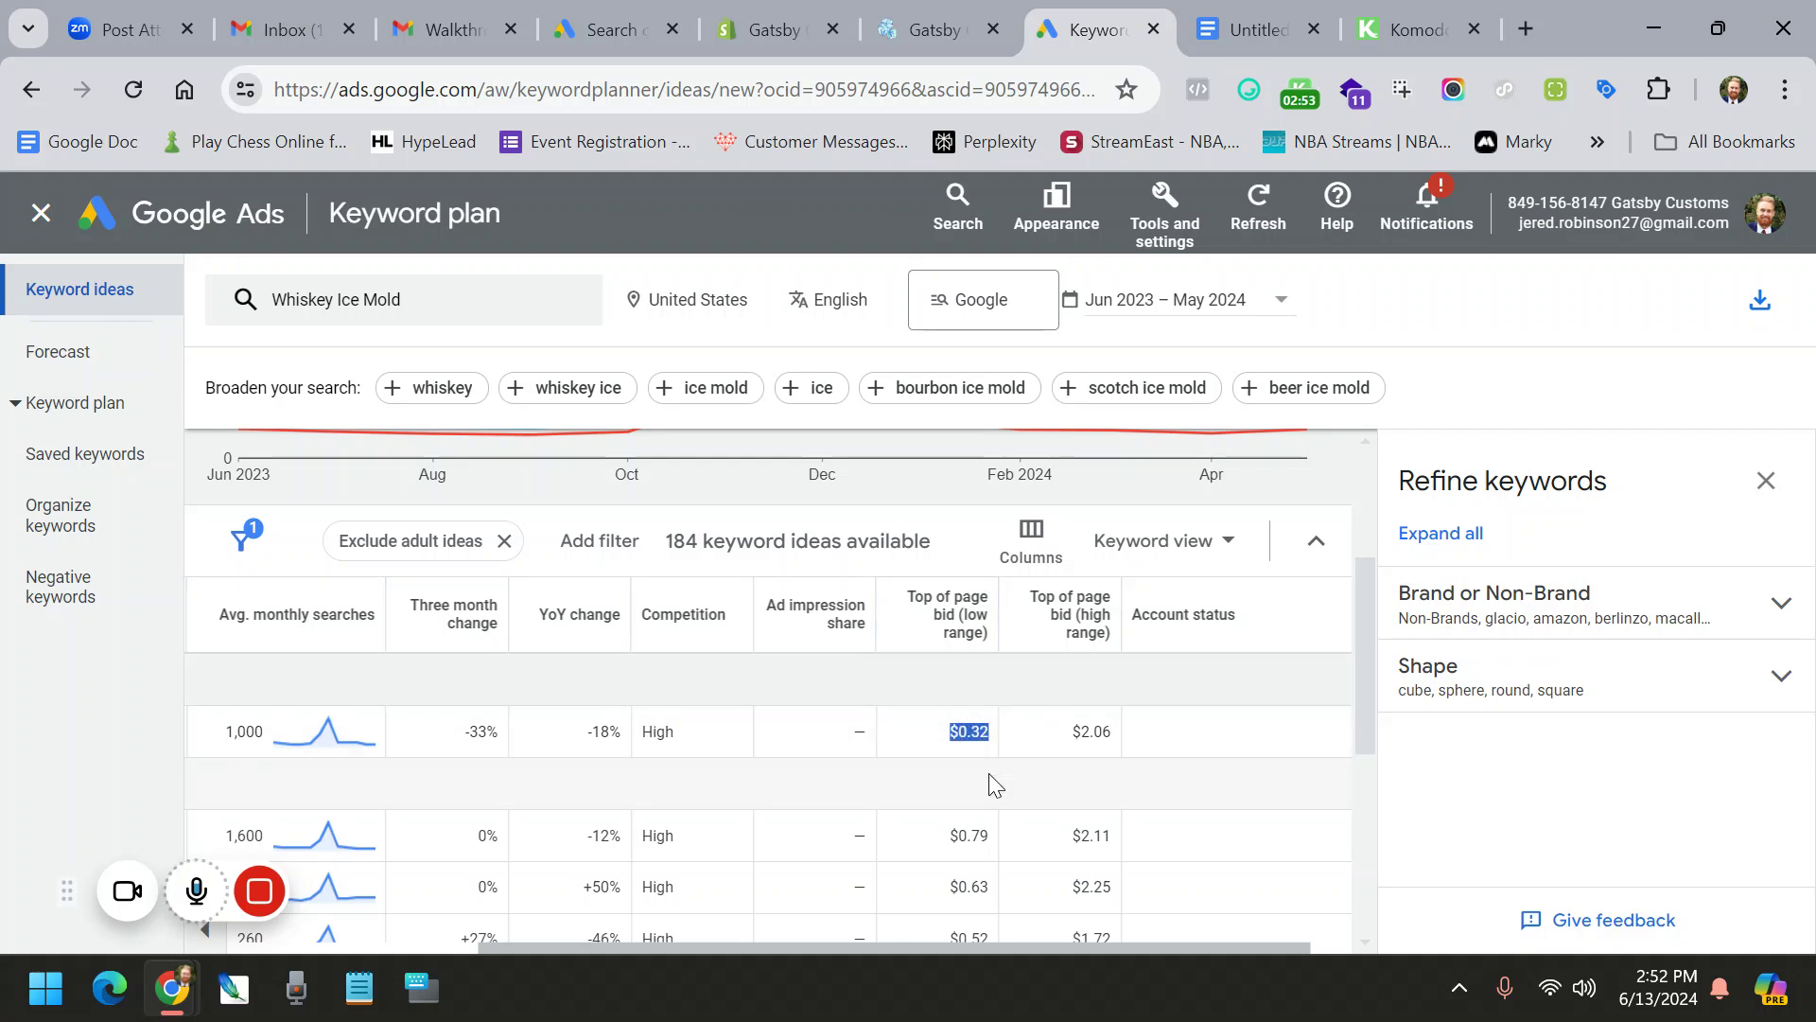
{"action": "left_click_drag", "start_coordinate": [1080, 731], "coordinate": [1113, 731]}
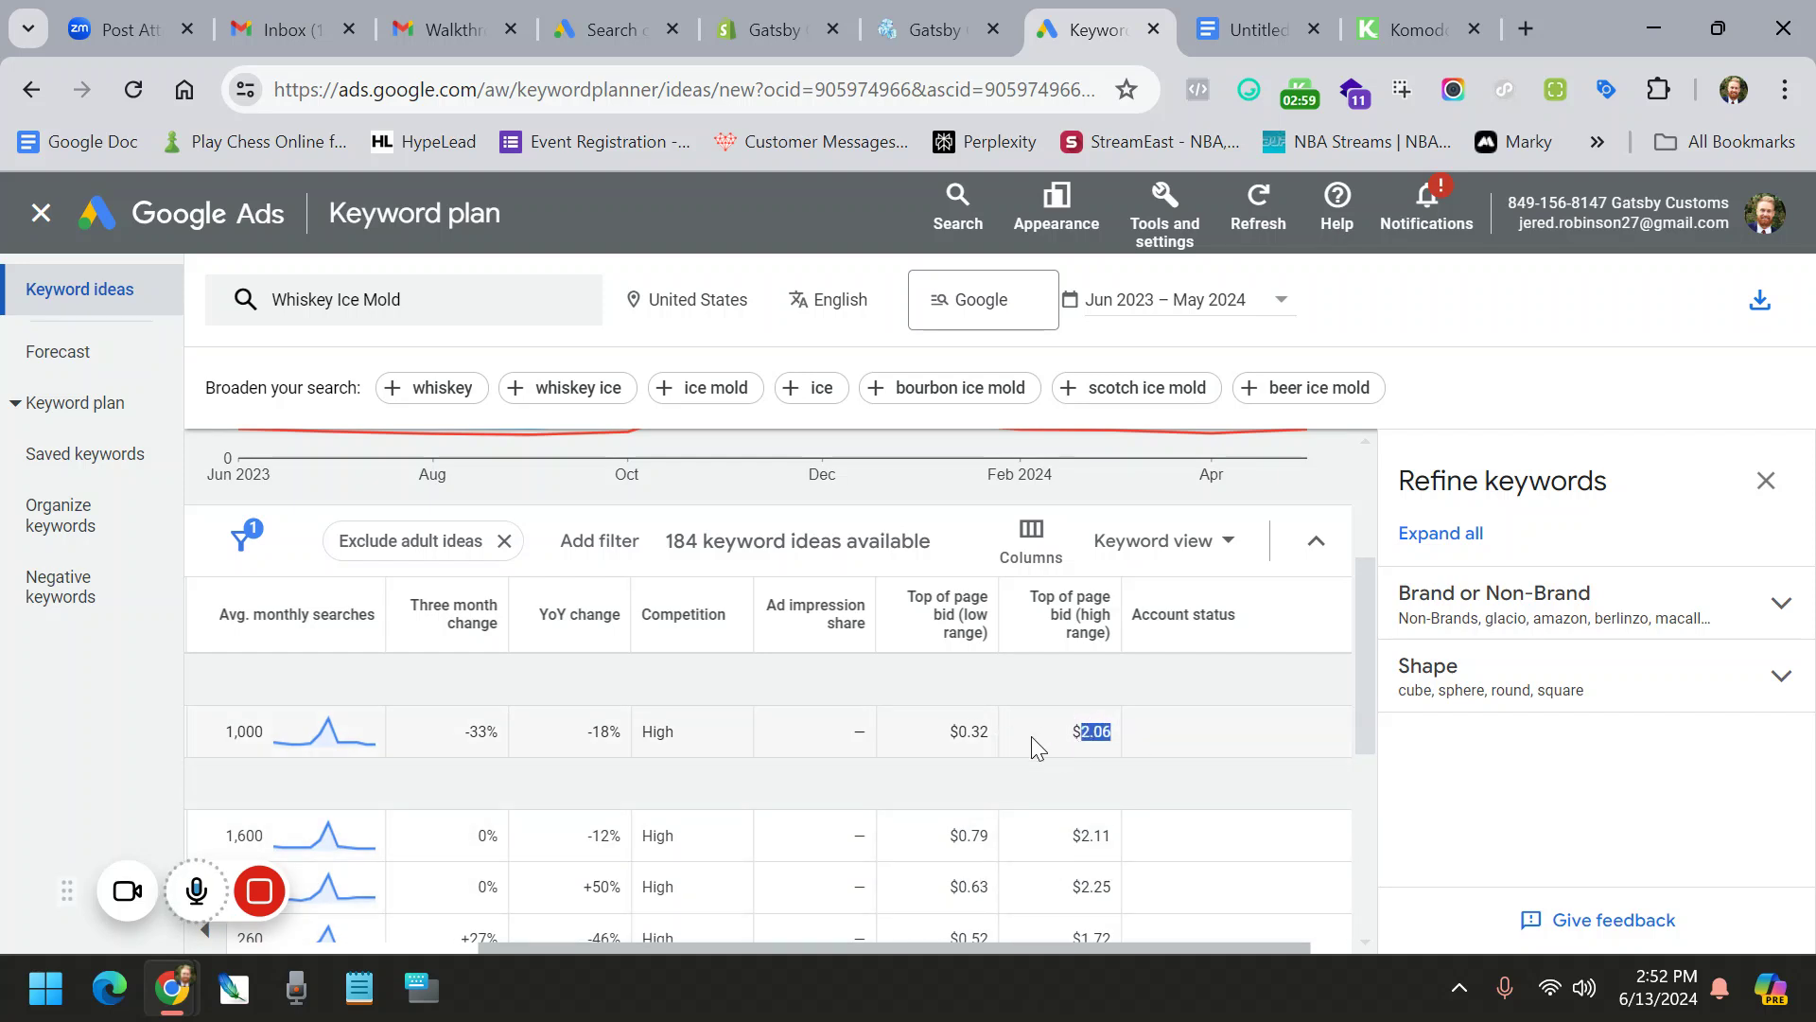
{"action": "scroll", "coordinate": [1003, 747], "scroll_direction": "down", "scroll_amount": 2}
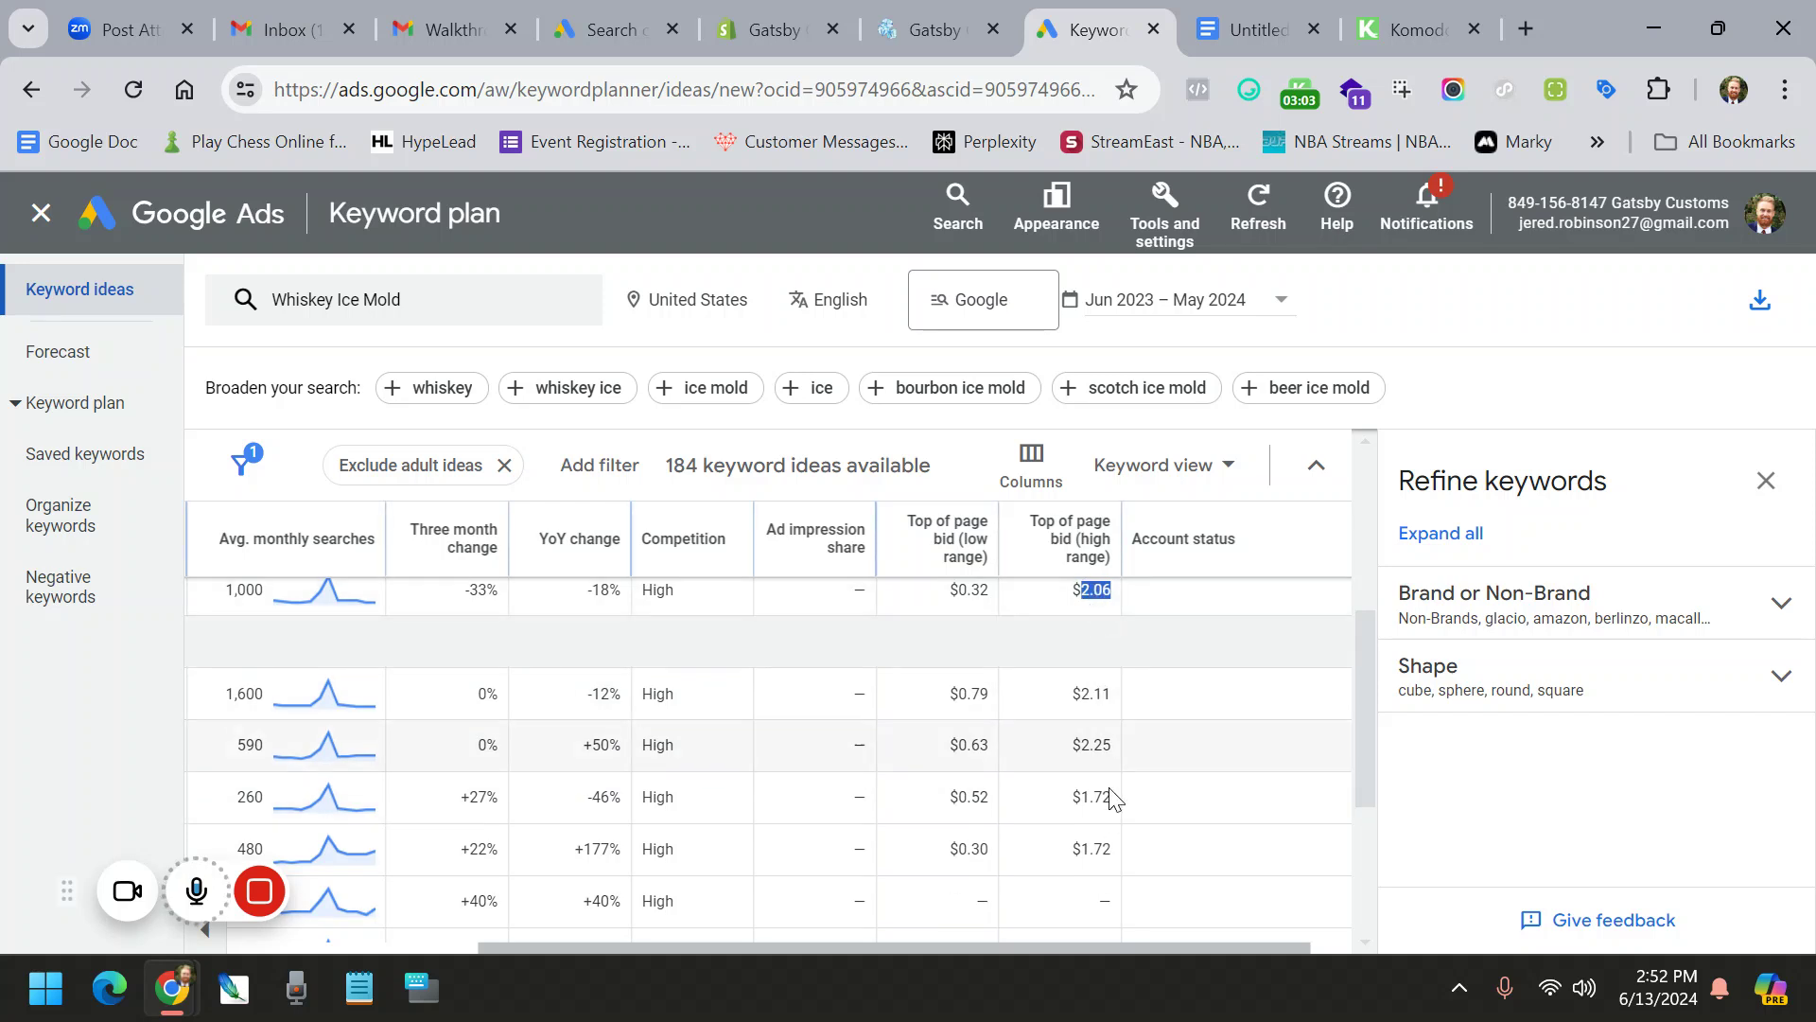
{"action": "left_click_drag", "start_coordinate": [1121, 945], "coordinate": [899, 927]}
{"action": "scroll", "coordinate": [735, 834], "scroll_direction": "up", "scroll_amount": 2}
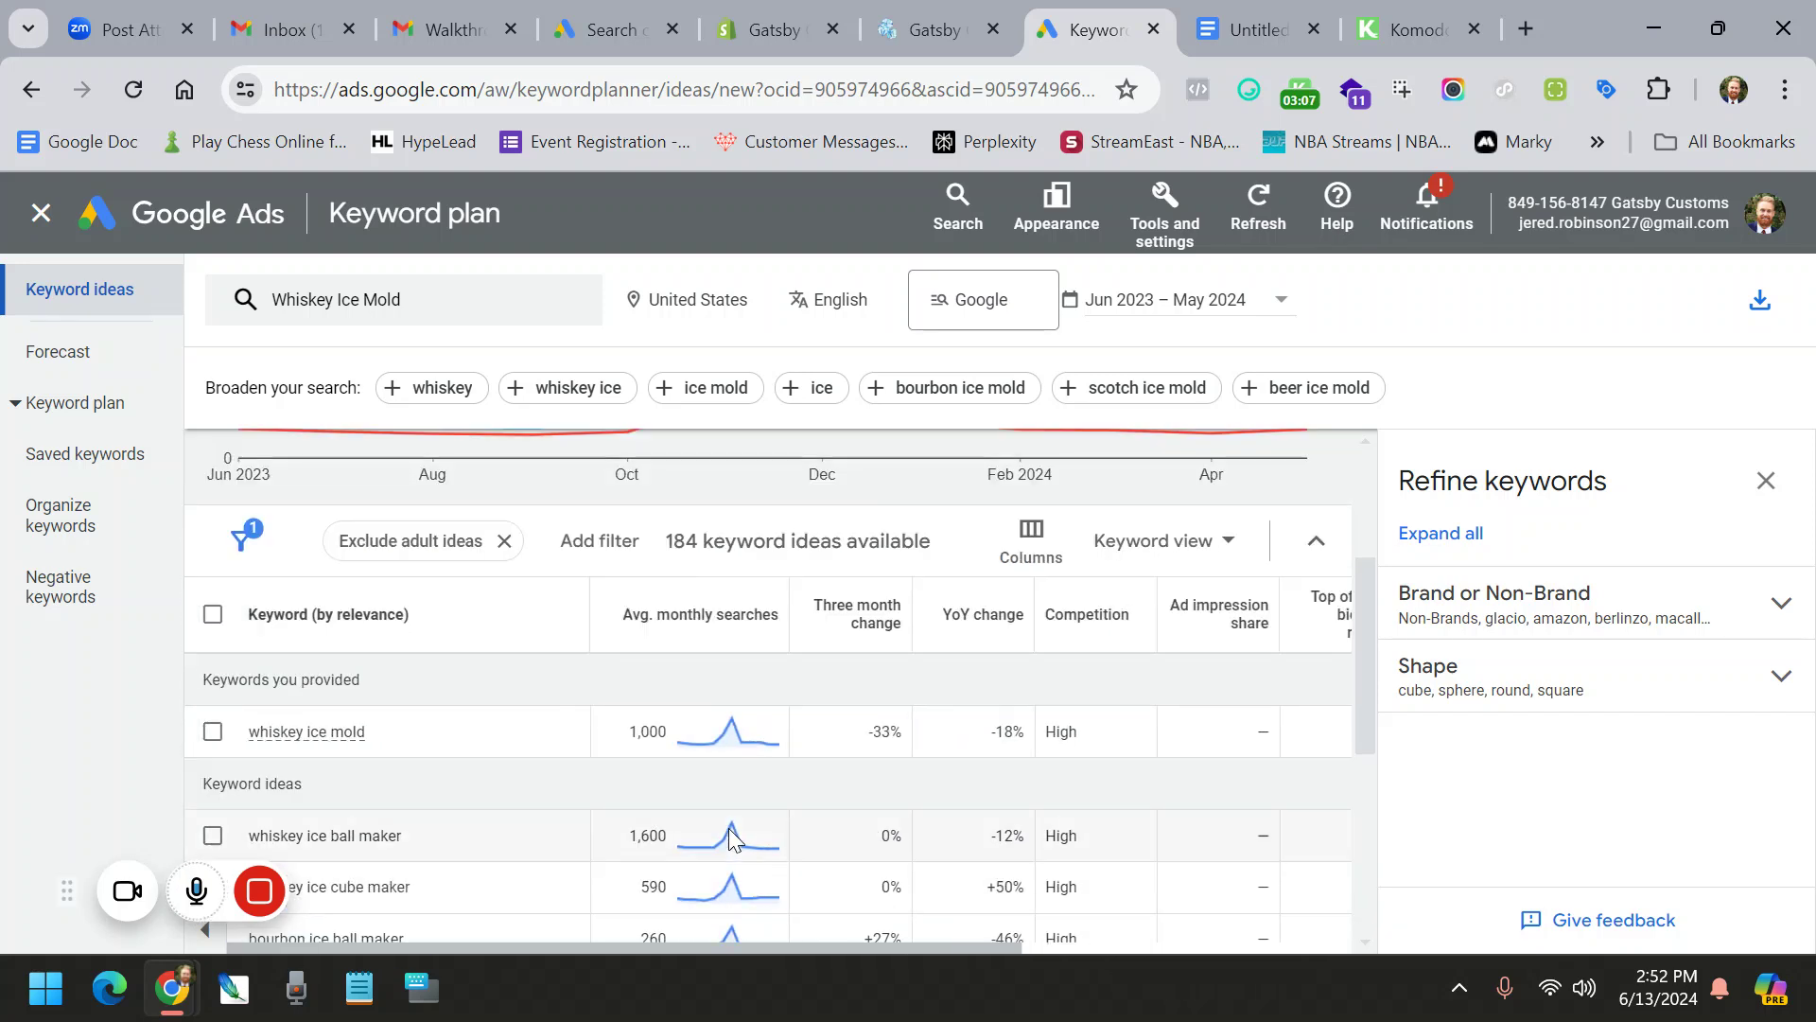
{"action": "scroll", "coordinate": [388, 659], "scroll_direction": "down", "scroll_amount": 2}
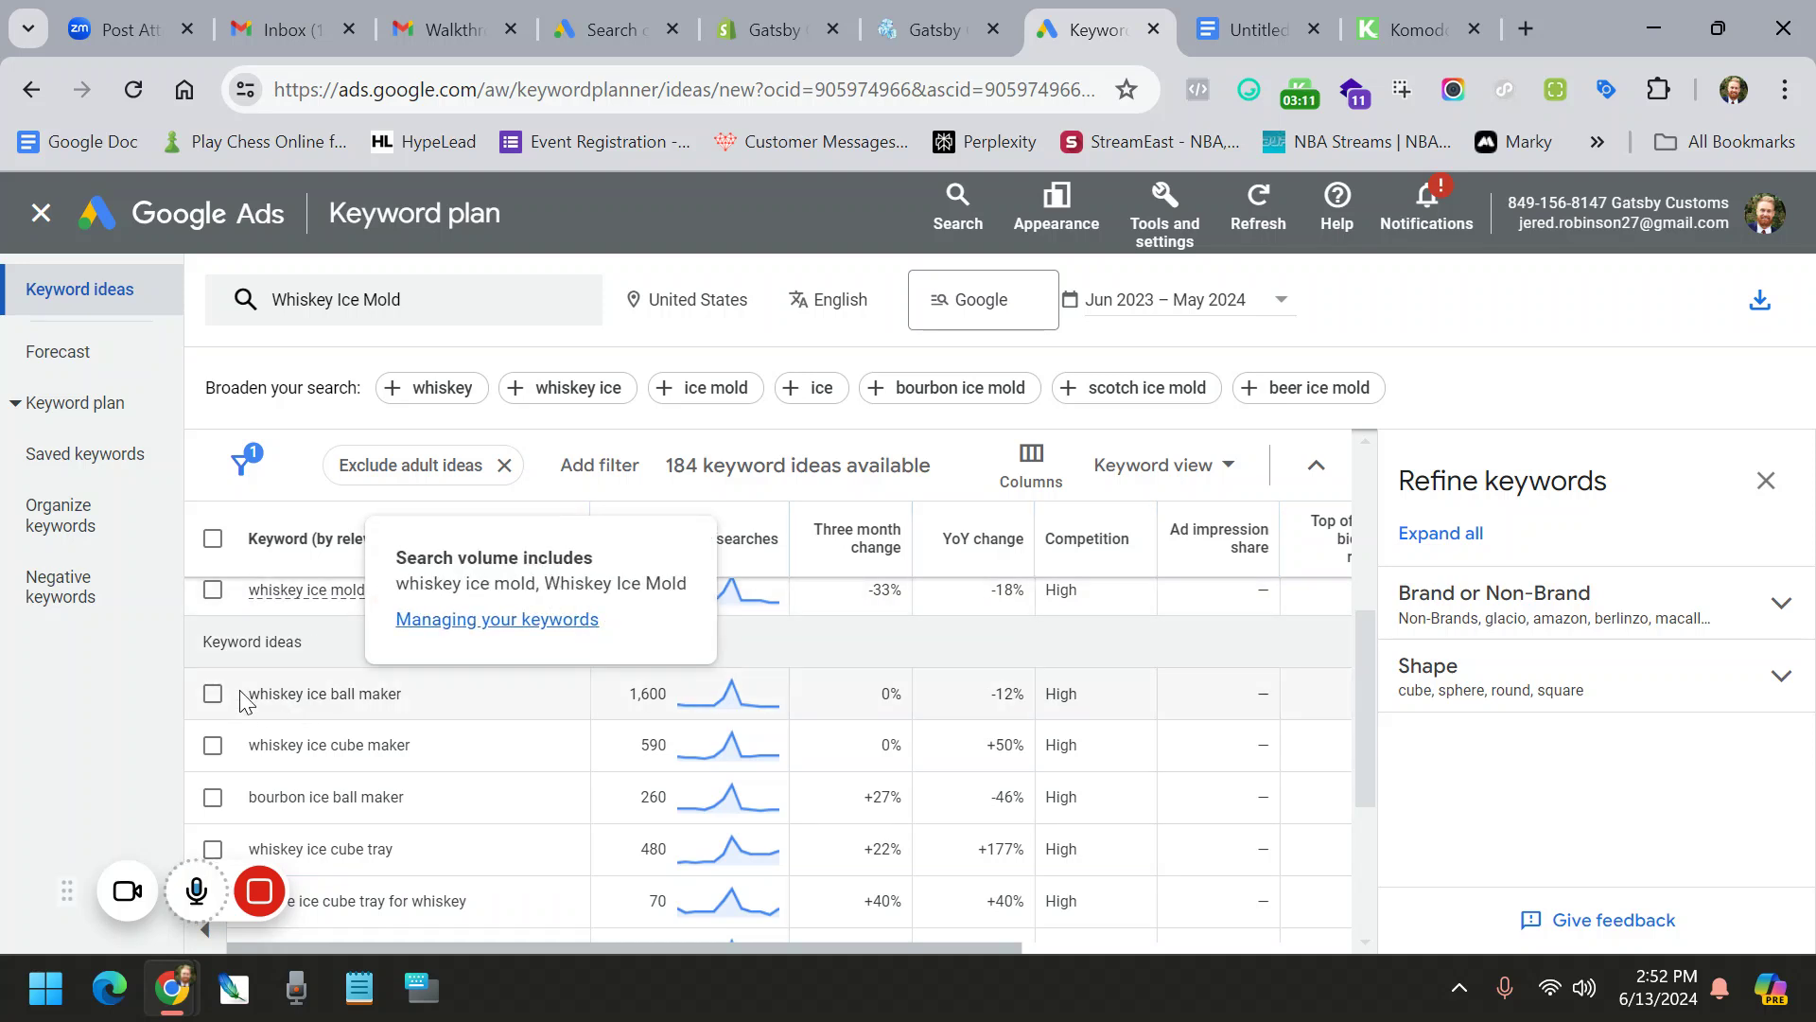
{"action": "scroll", "coordinate": [369, 700], "scroll_direction": "down", "scroll_amount": 2}
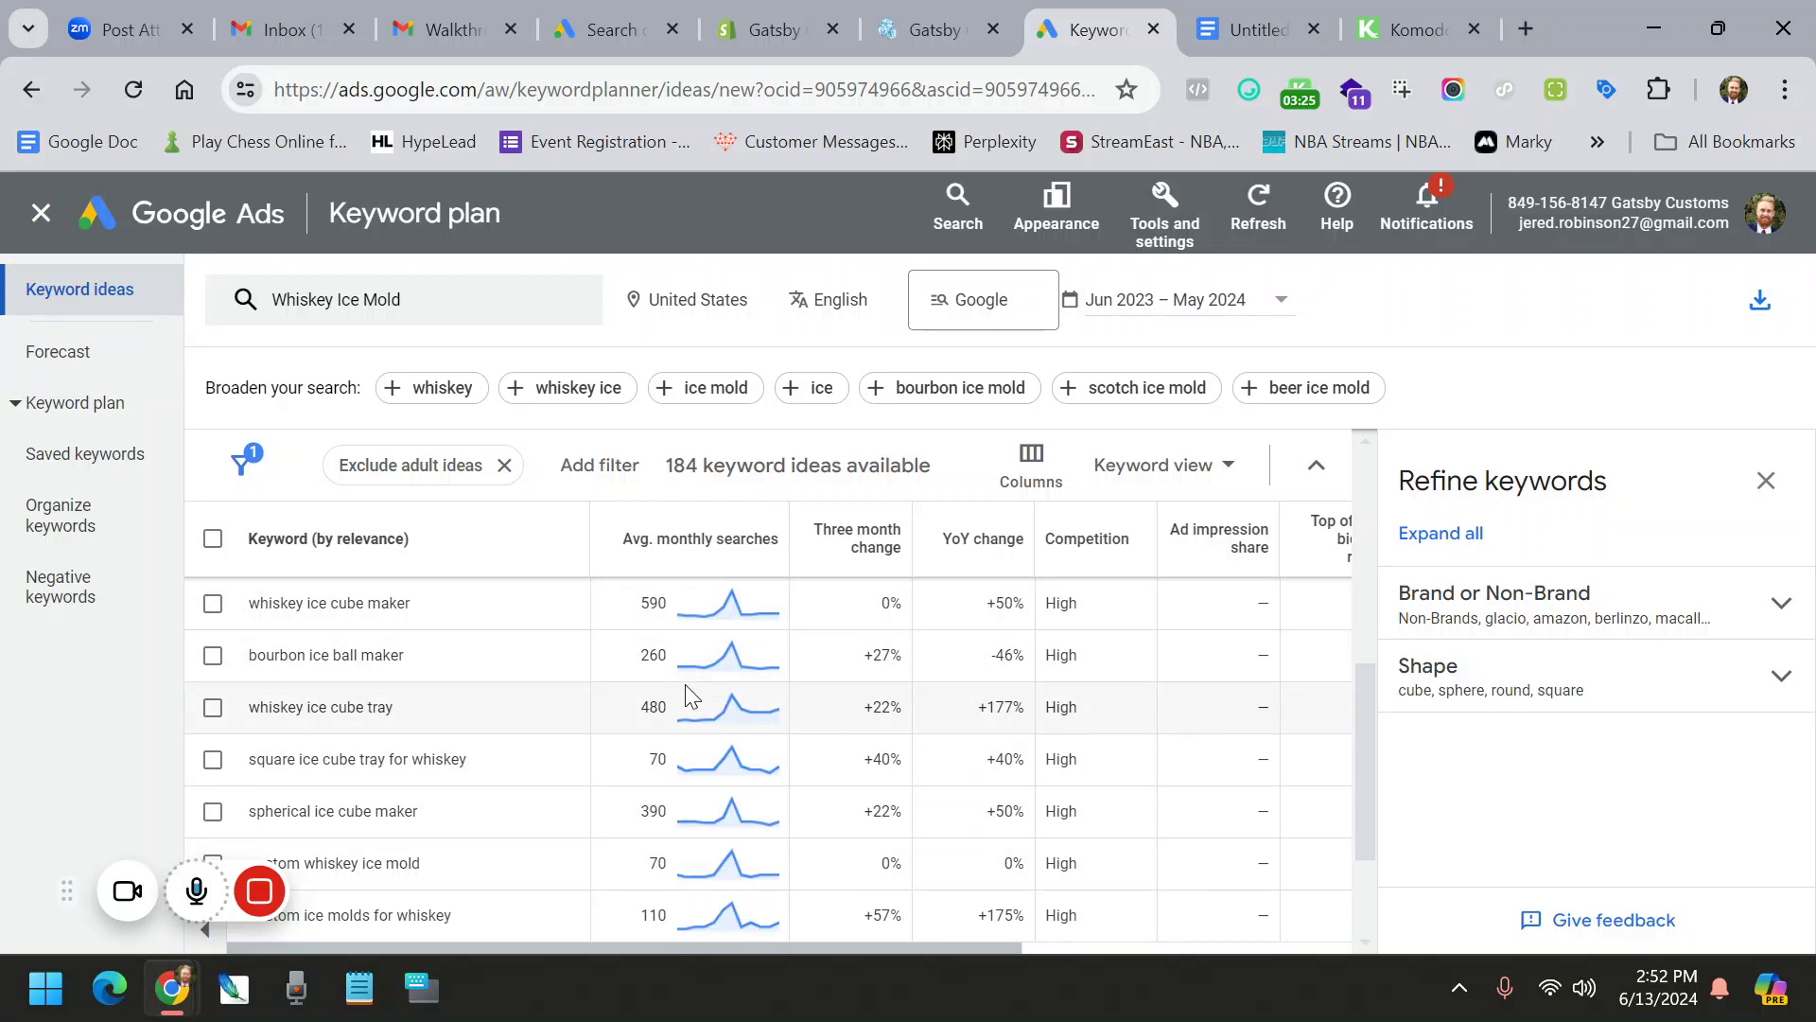
{"action": "scroll", "coordinate": [662, 693], "scroll_direction": "down", "scroll_amount": 2}
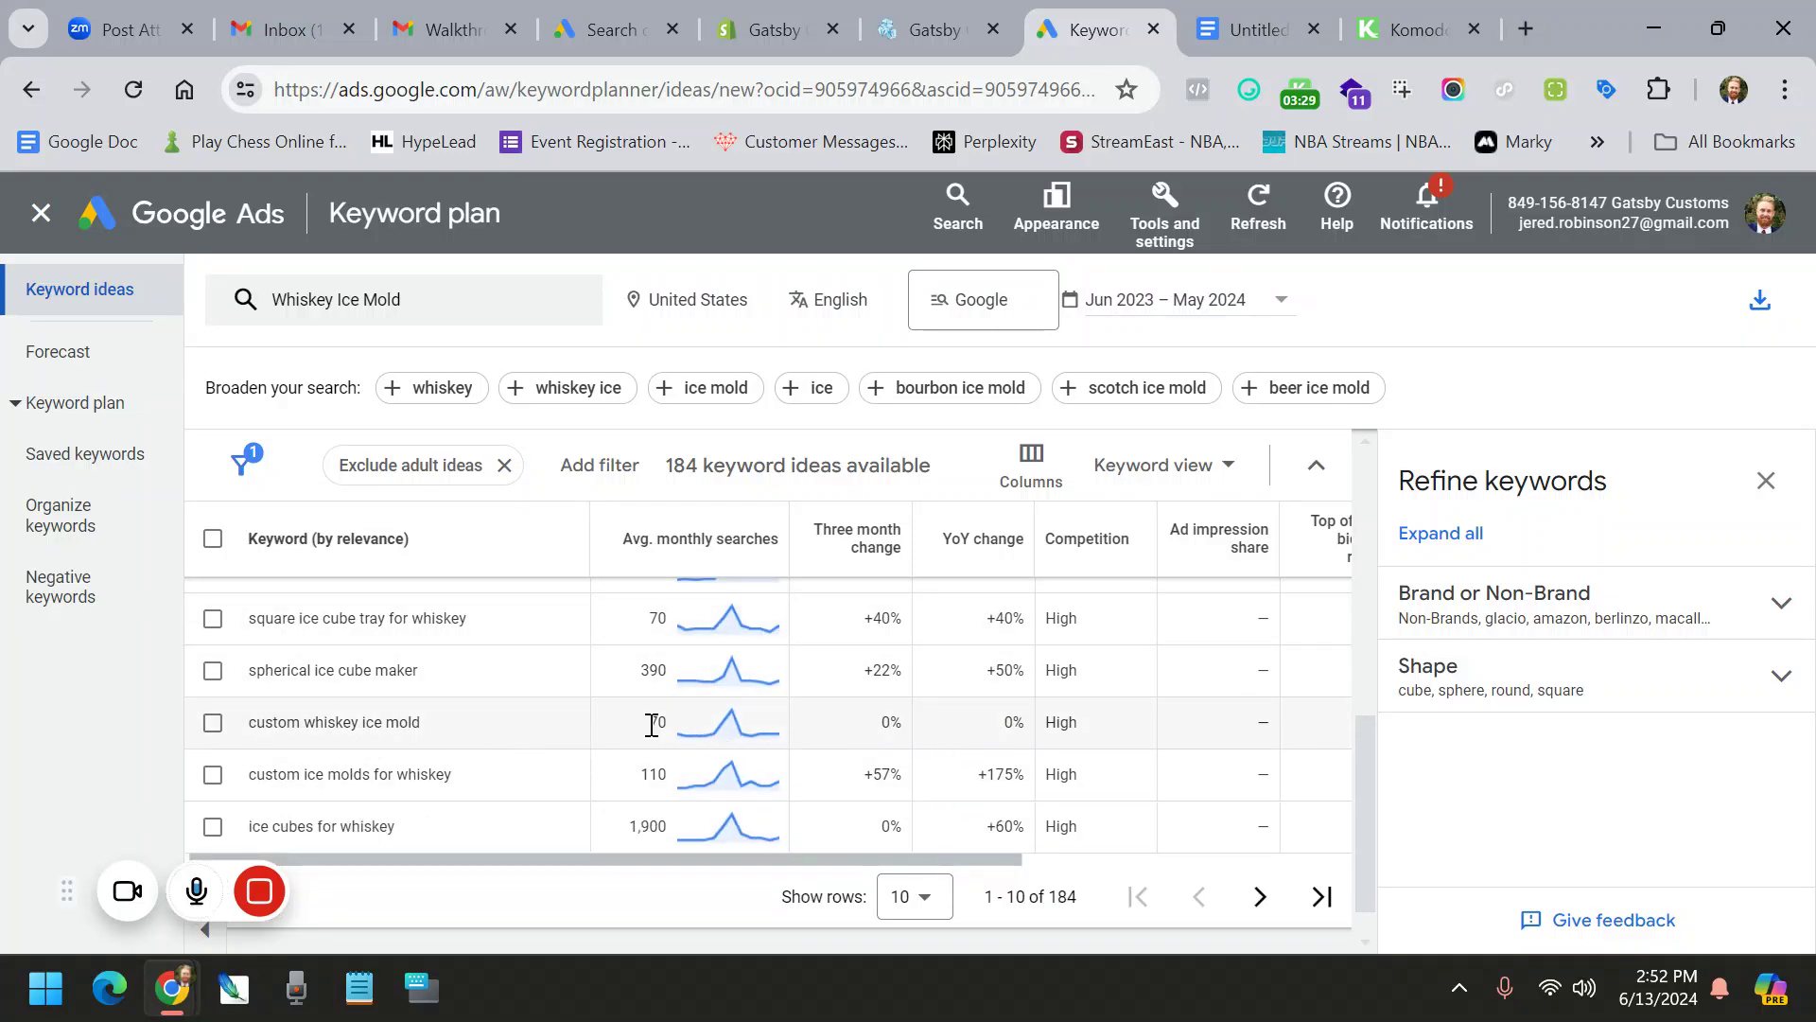
{"action": "left_click_drag", "start_coordinate": [649, 726], "coordinate": [676, 727]}
{"action": "left_click_drag", "start_coordinate": [1048, 724], "coordinate": [1080, 719]}
{"action": "scroll", "coordinate": [845, 757], "scroll_direction": "up", "scroll_amount": 2}
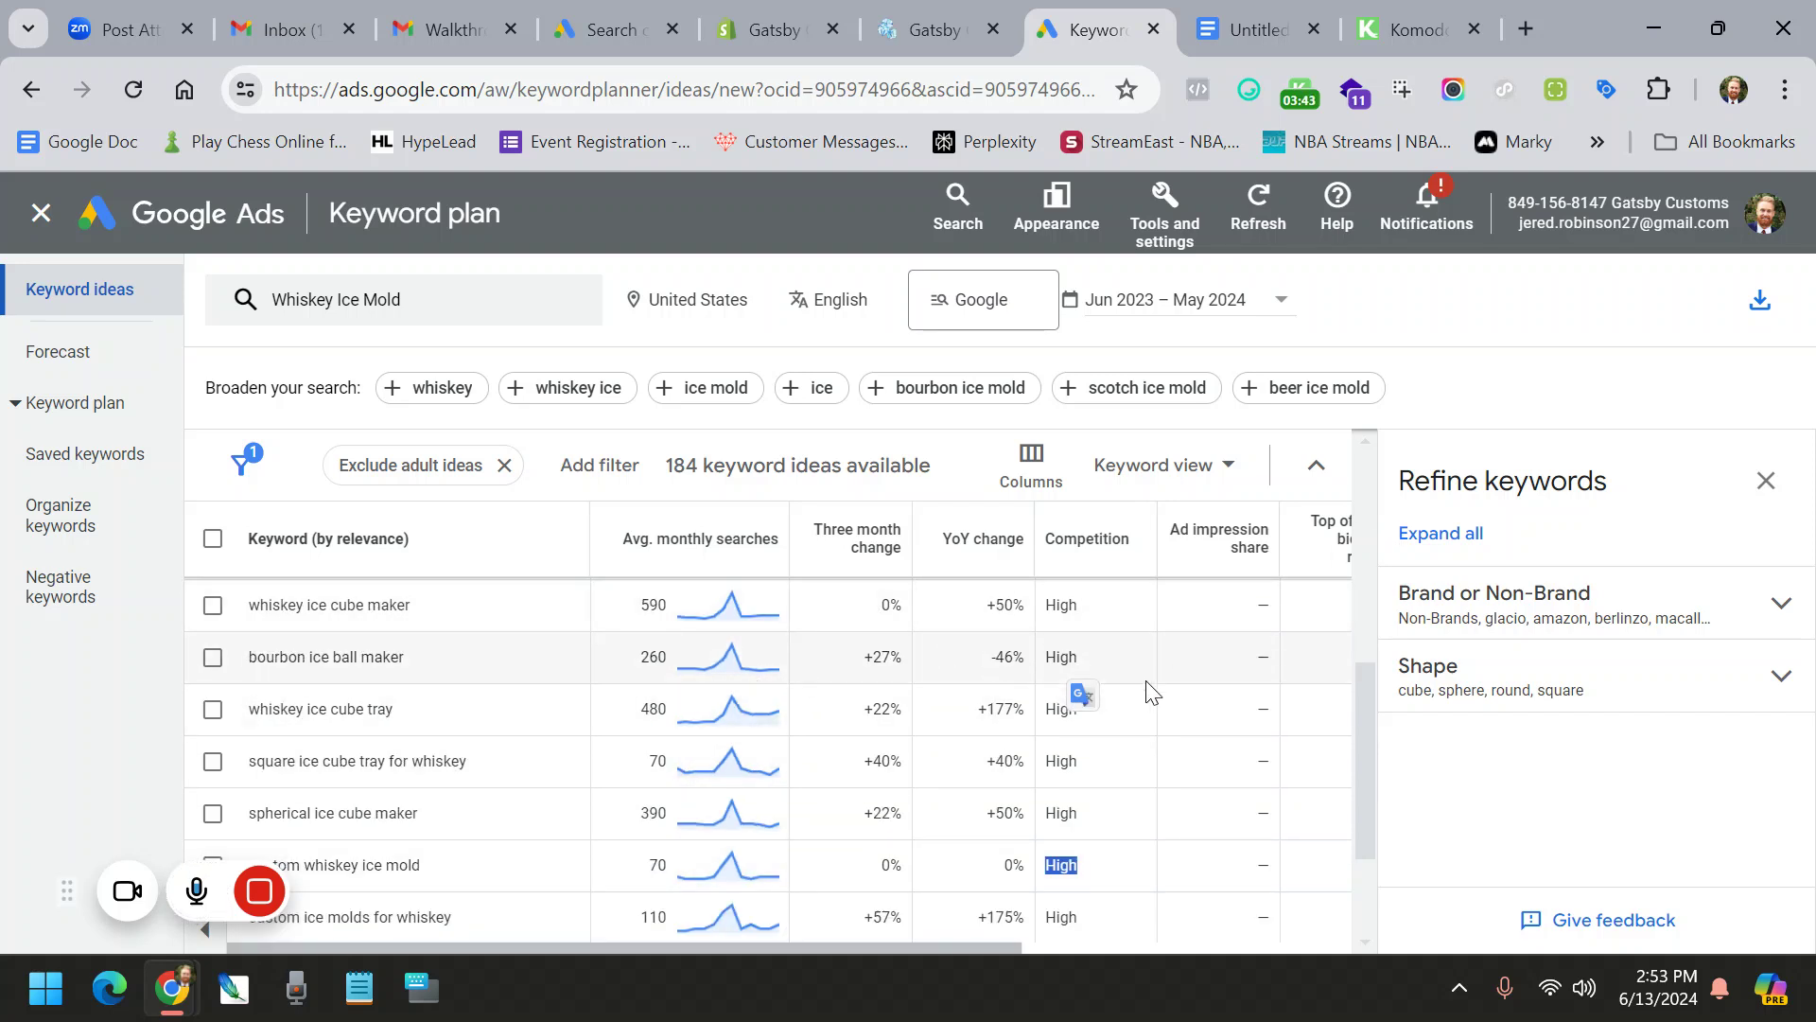
{"action": "triple_click", "coordinate": [978, 710]}
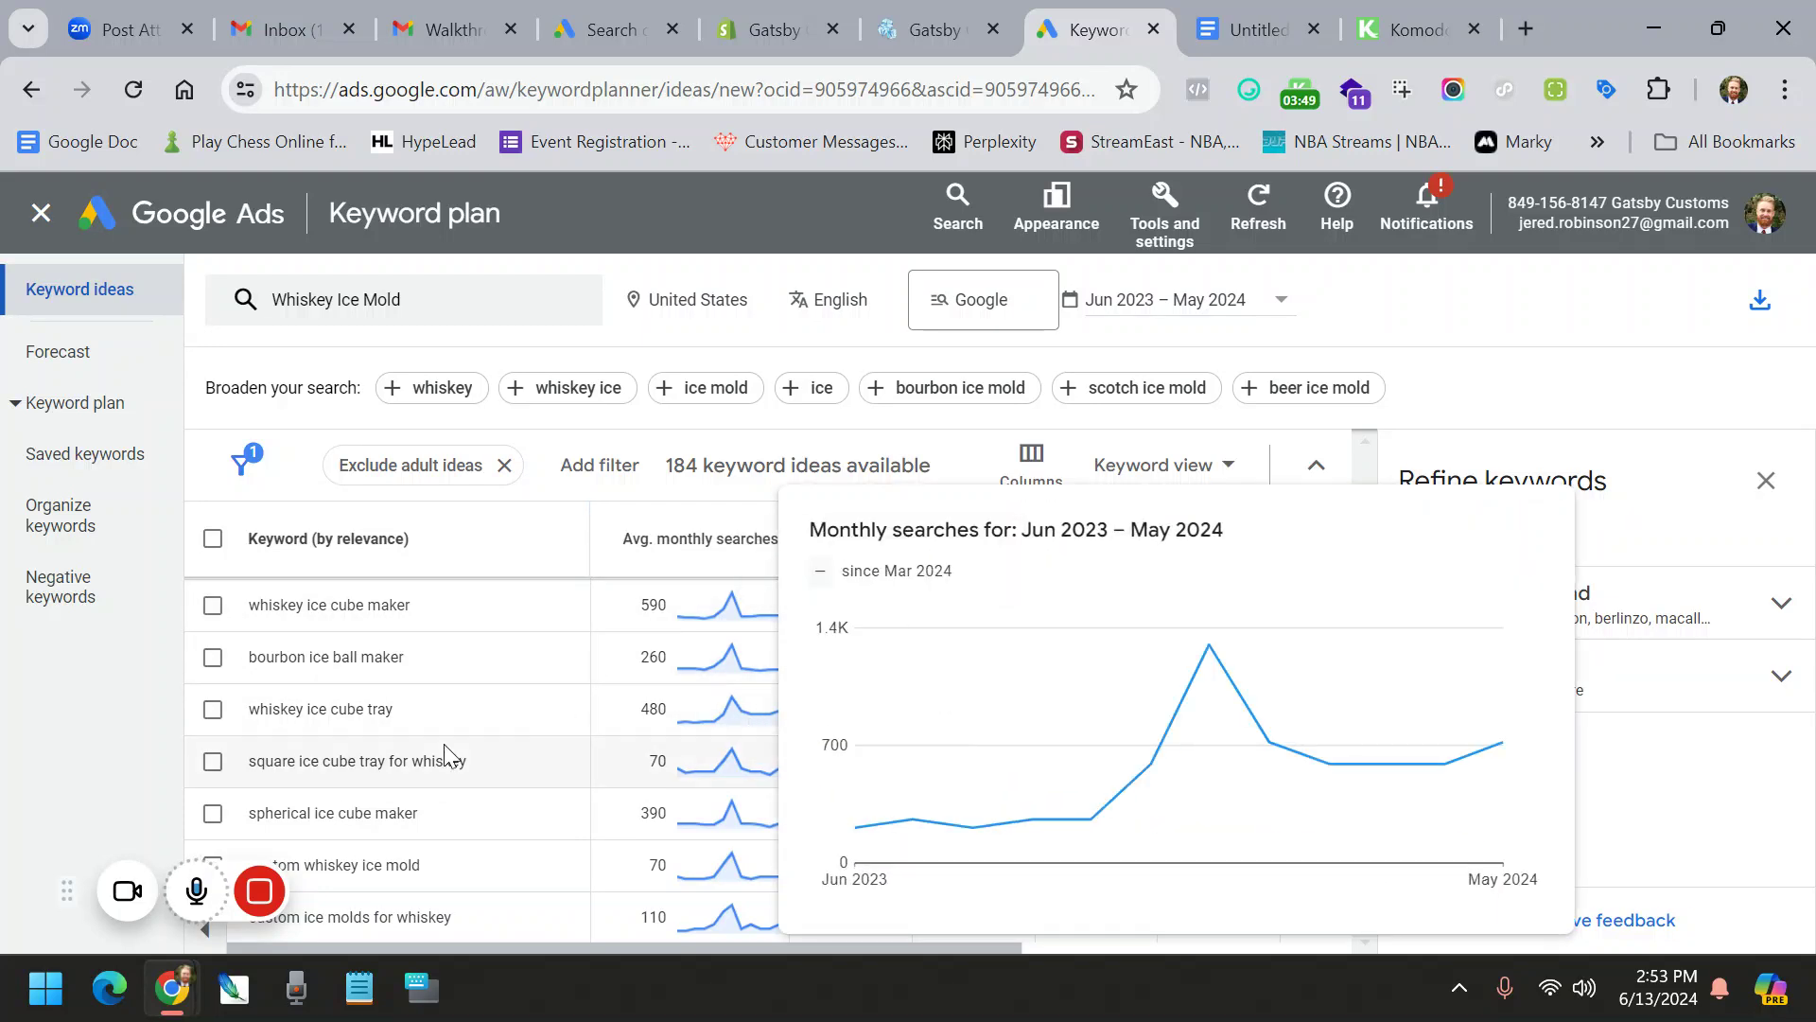
{"action": "left_click_drag", "start_coordinate": [261, 709], "coordinate": [397, 710]}
{"action": "left_click_drag", "start_coordinate": [890, 708], "coordinate": [861, 710]}
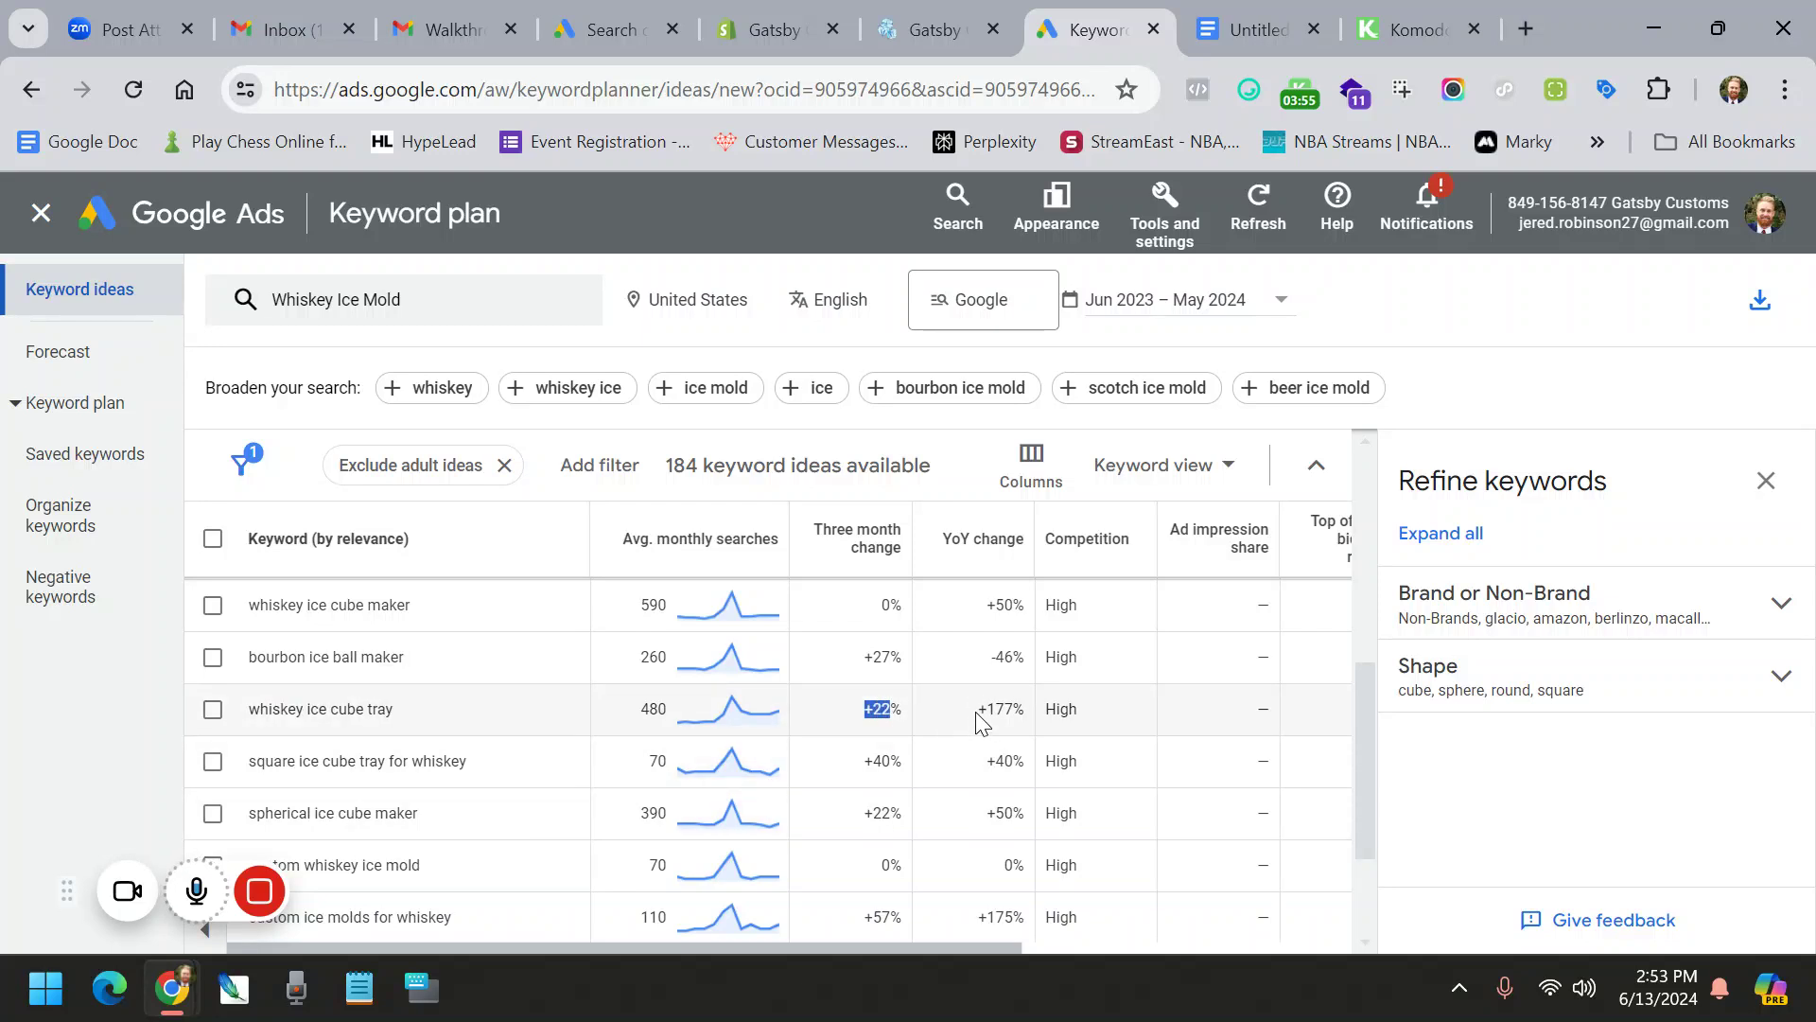
{"action": "left_click_drag", "start_coordinate": [977, 708], "coordinate": [1012, 709]}
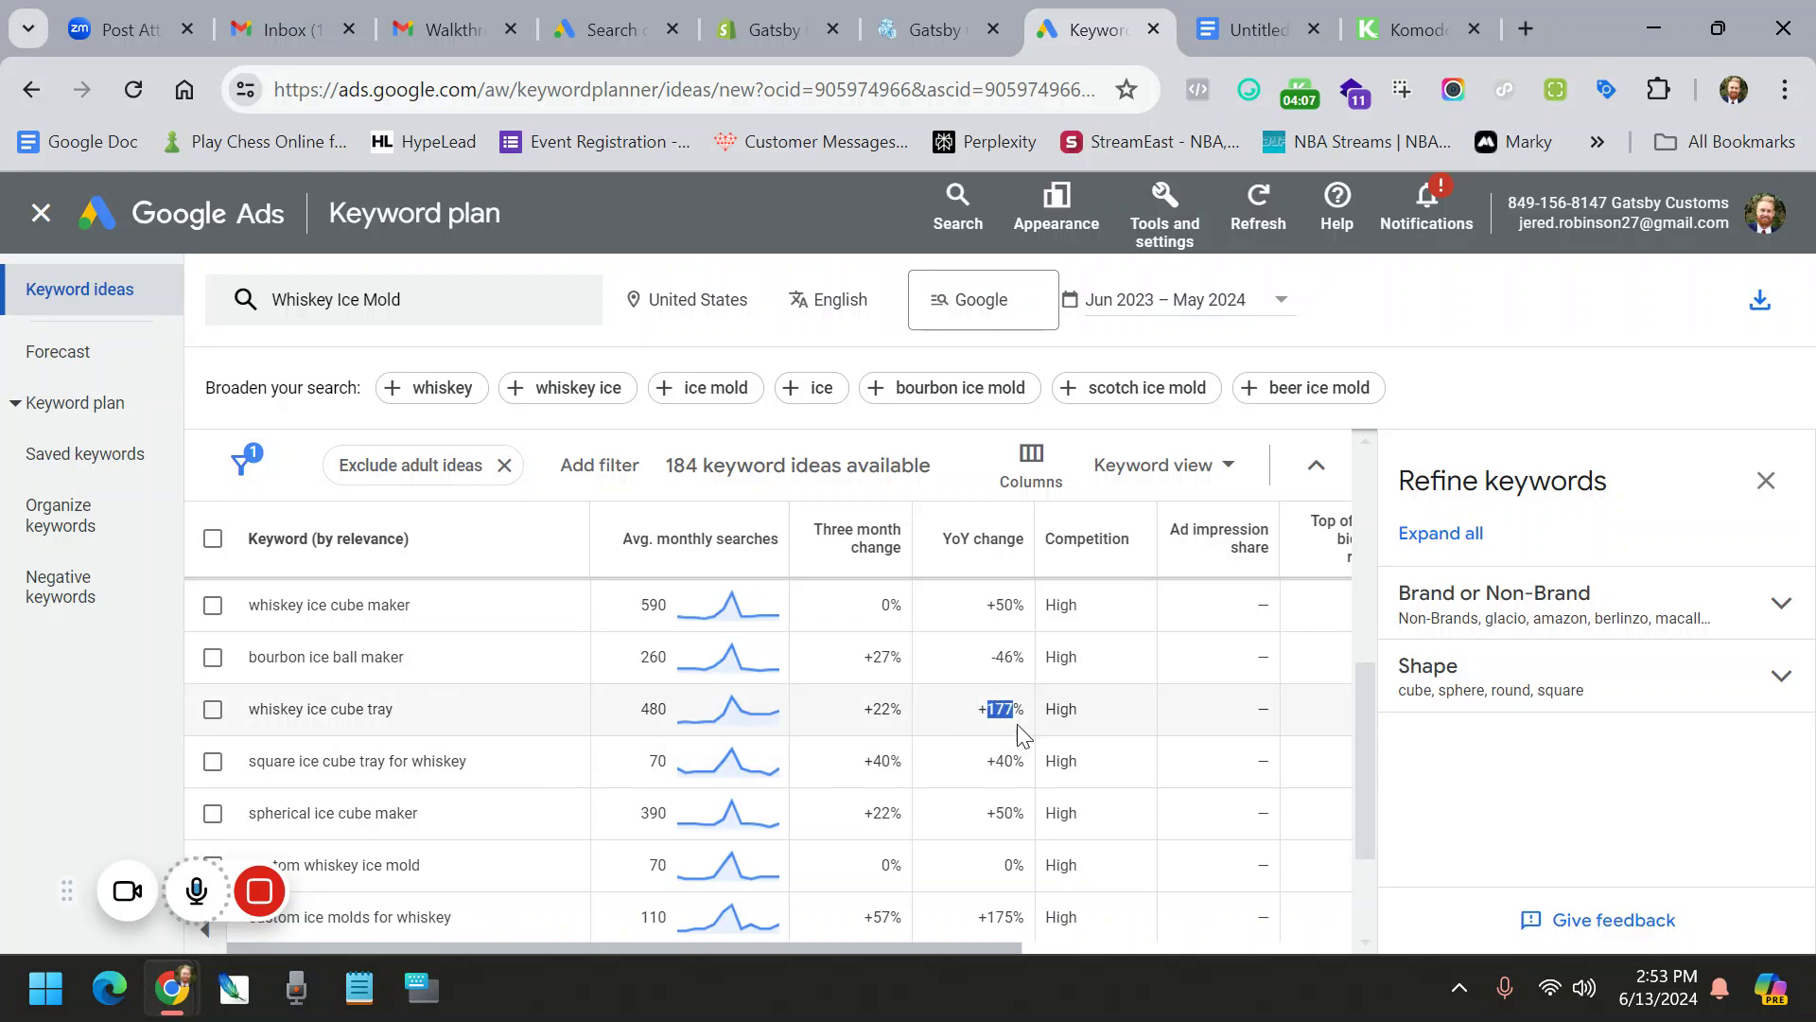
{"action": "left_click_drag", "start_coordinate": [410, 718], "coordinate": [247, 717]}
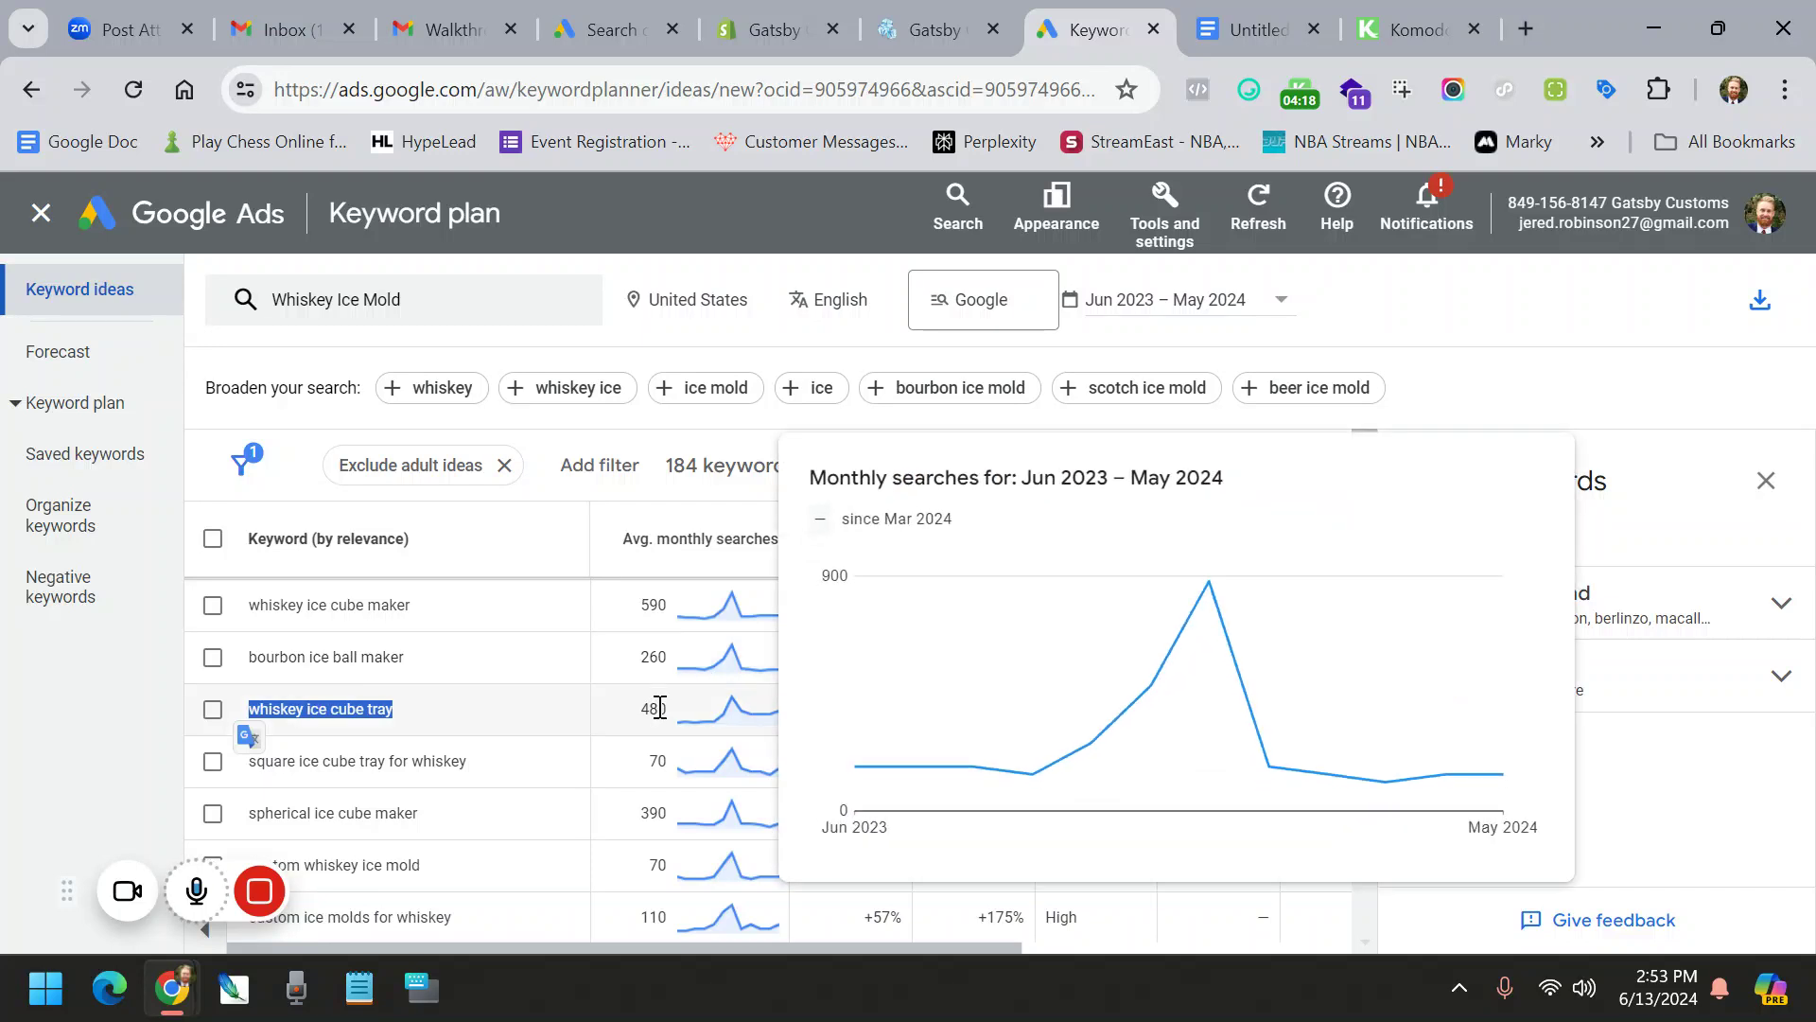
Load keyword ideas for 'scotch ice mold' alone, dropping 'Whiskey Ice Mold' from the search
{"action": "left_click", "coordinate": [1119, 391]}
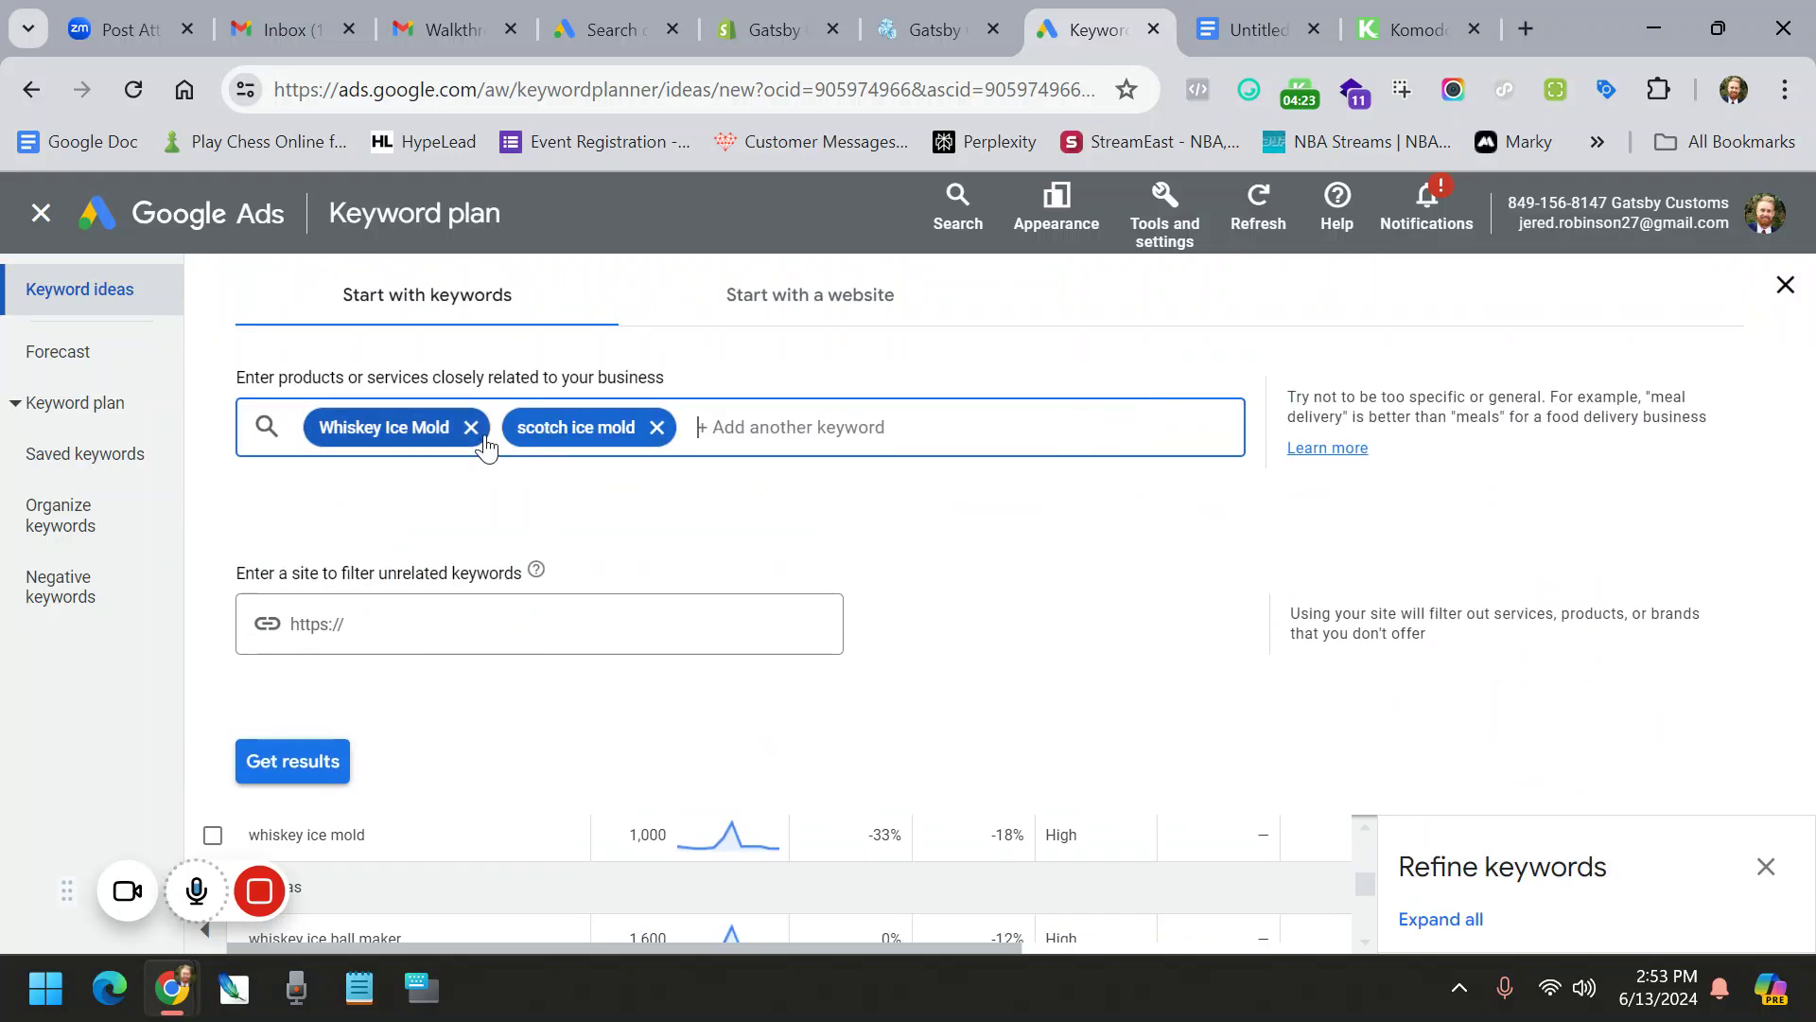
{"action": "left_click", "coordinate": [471, 427]}
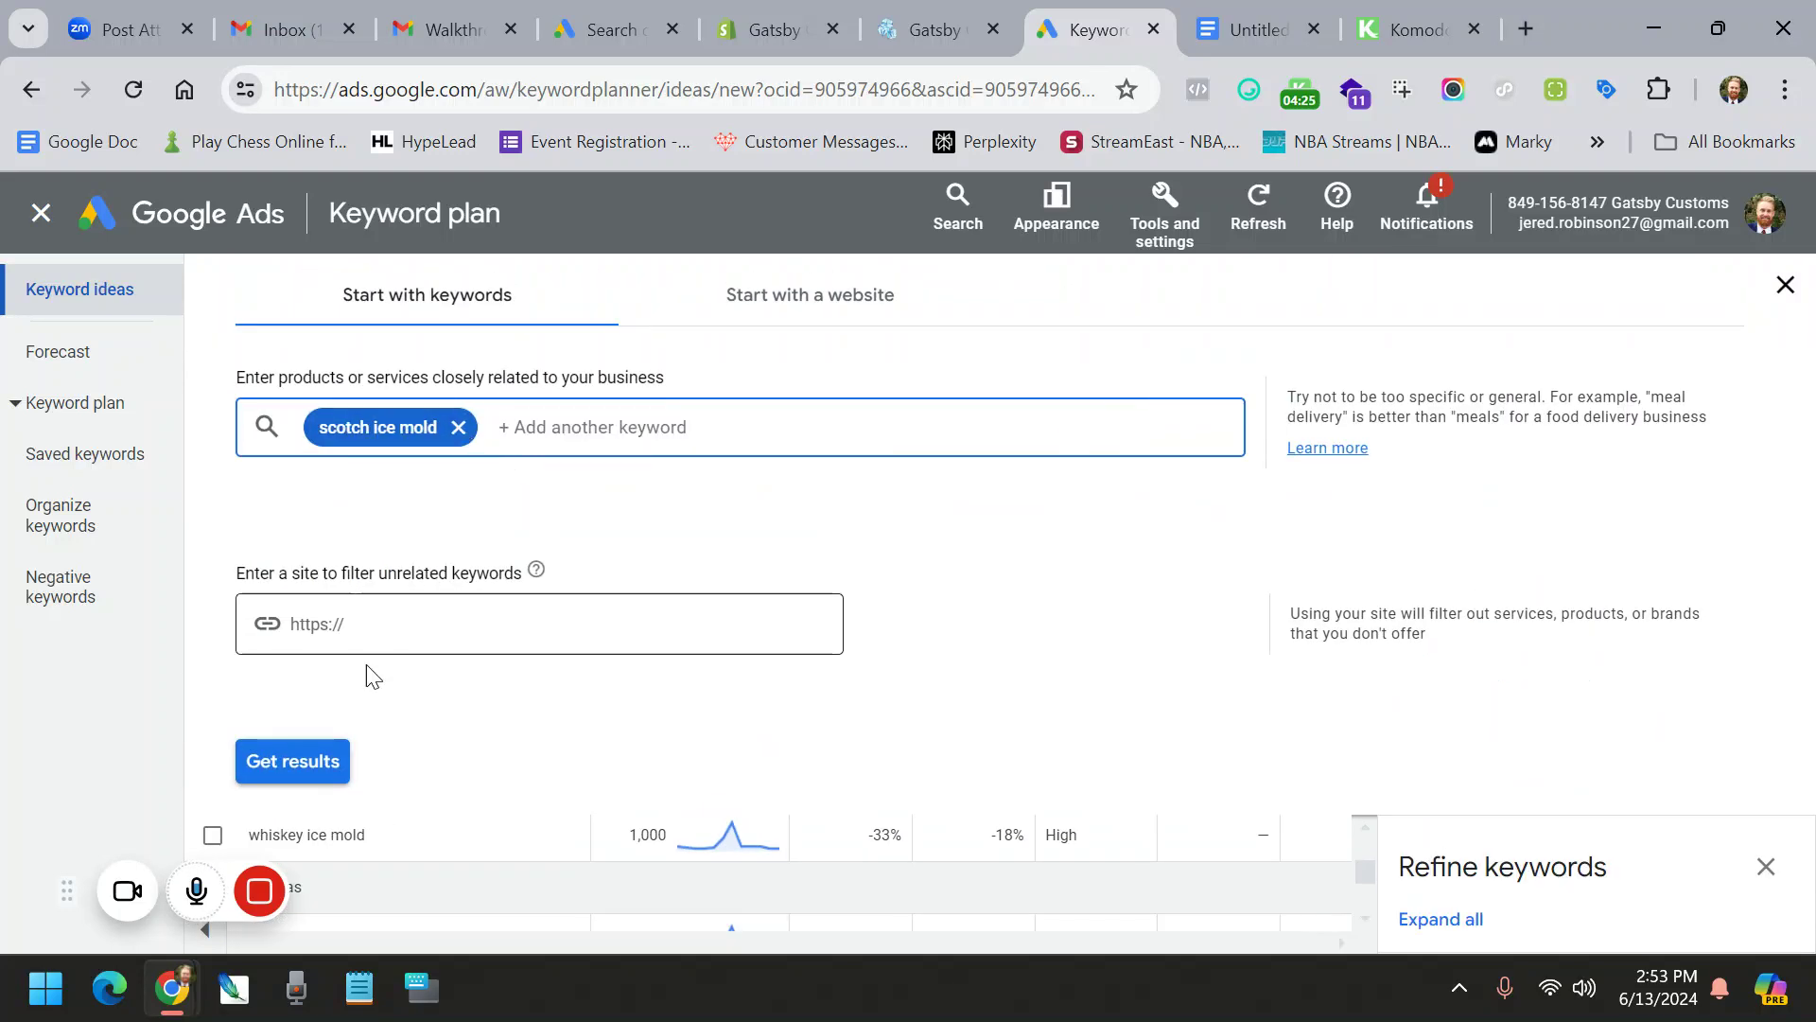
{"action": "left_click", "coordinate": [316, 760]}
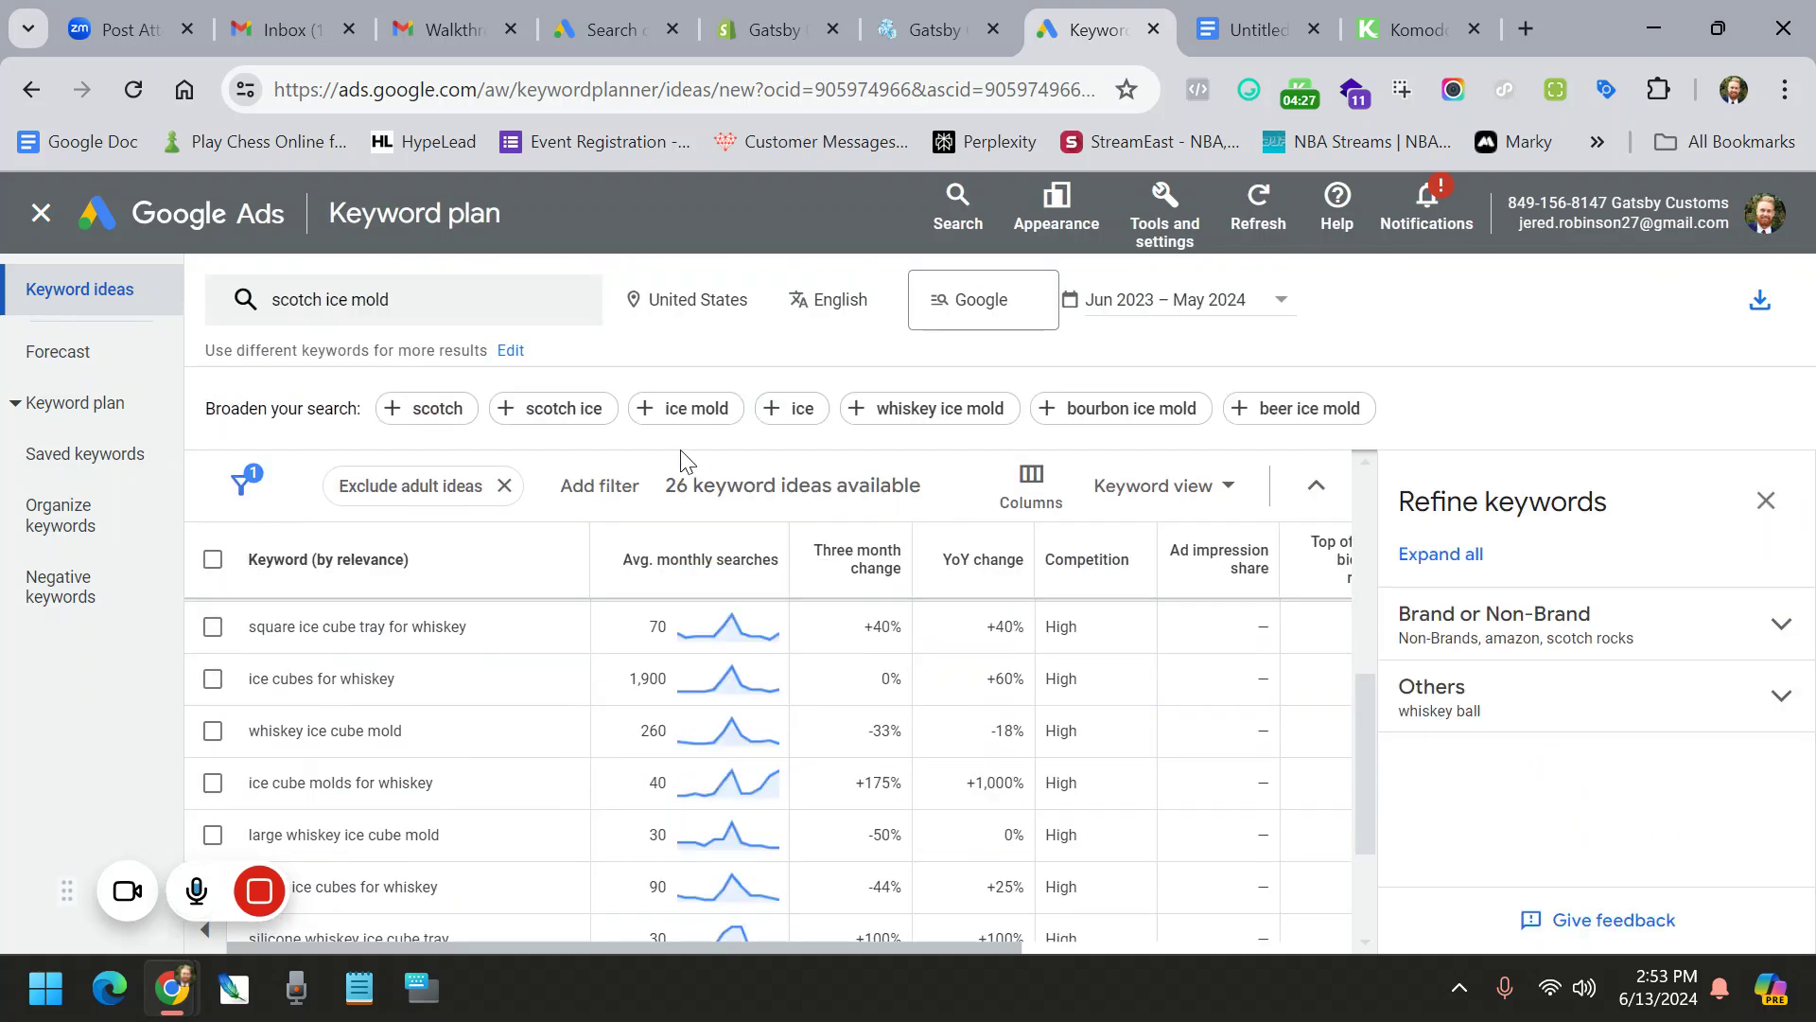
{"action": "scroll", "coordinate": [687, 461], "scroll_direction": "down", "scroll_amount": 2}
{"action": "scroll", "coordinate": [581, 654], "scroll_direction": "up", "scroll_amount": 6}
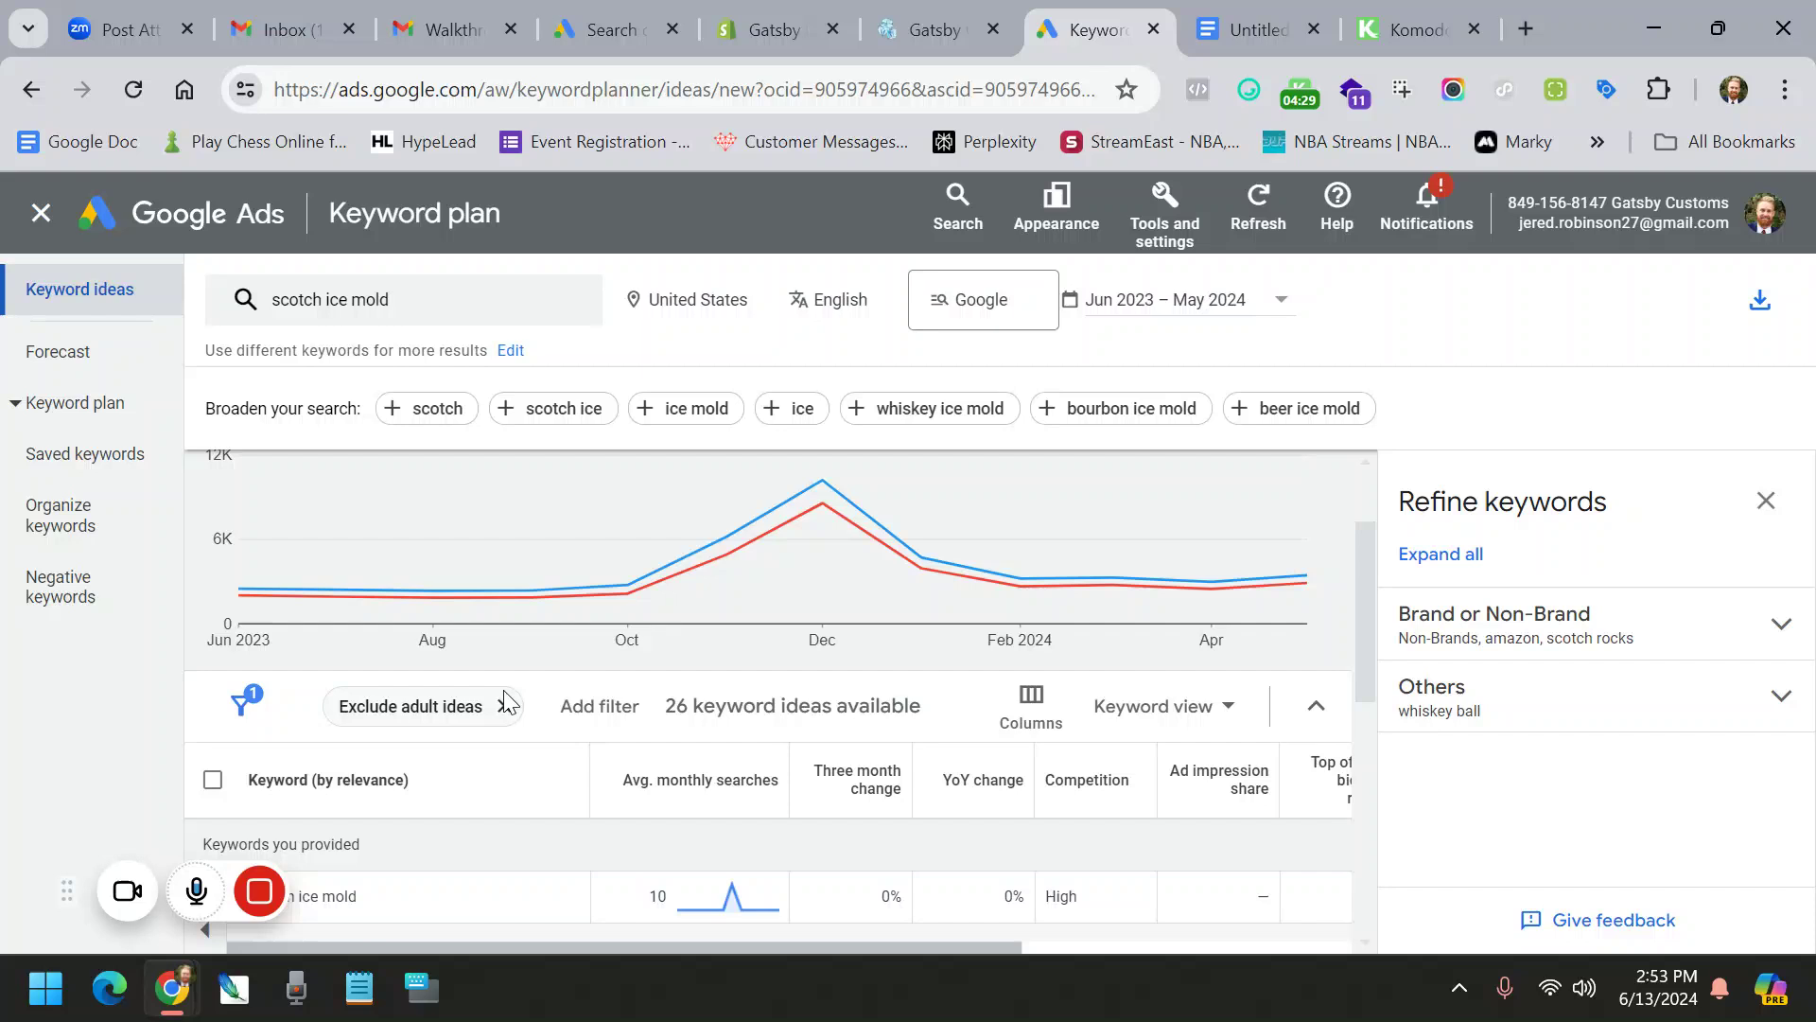
{"action": "scroll", "coordinate": [508, 702], "scroll_direction": "down", "scroll_amount": 1}
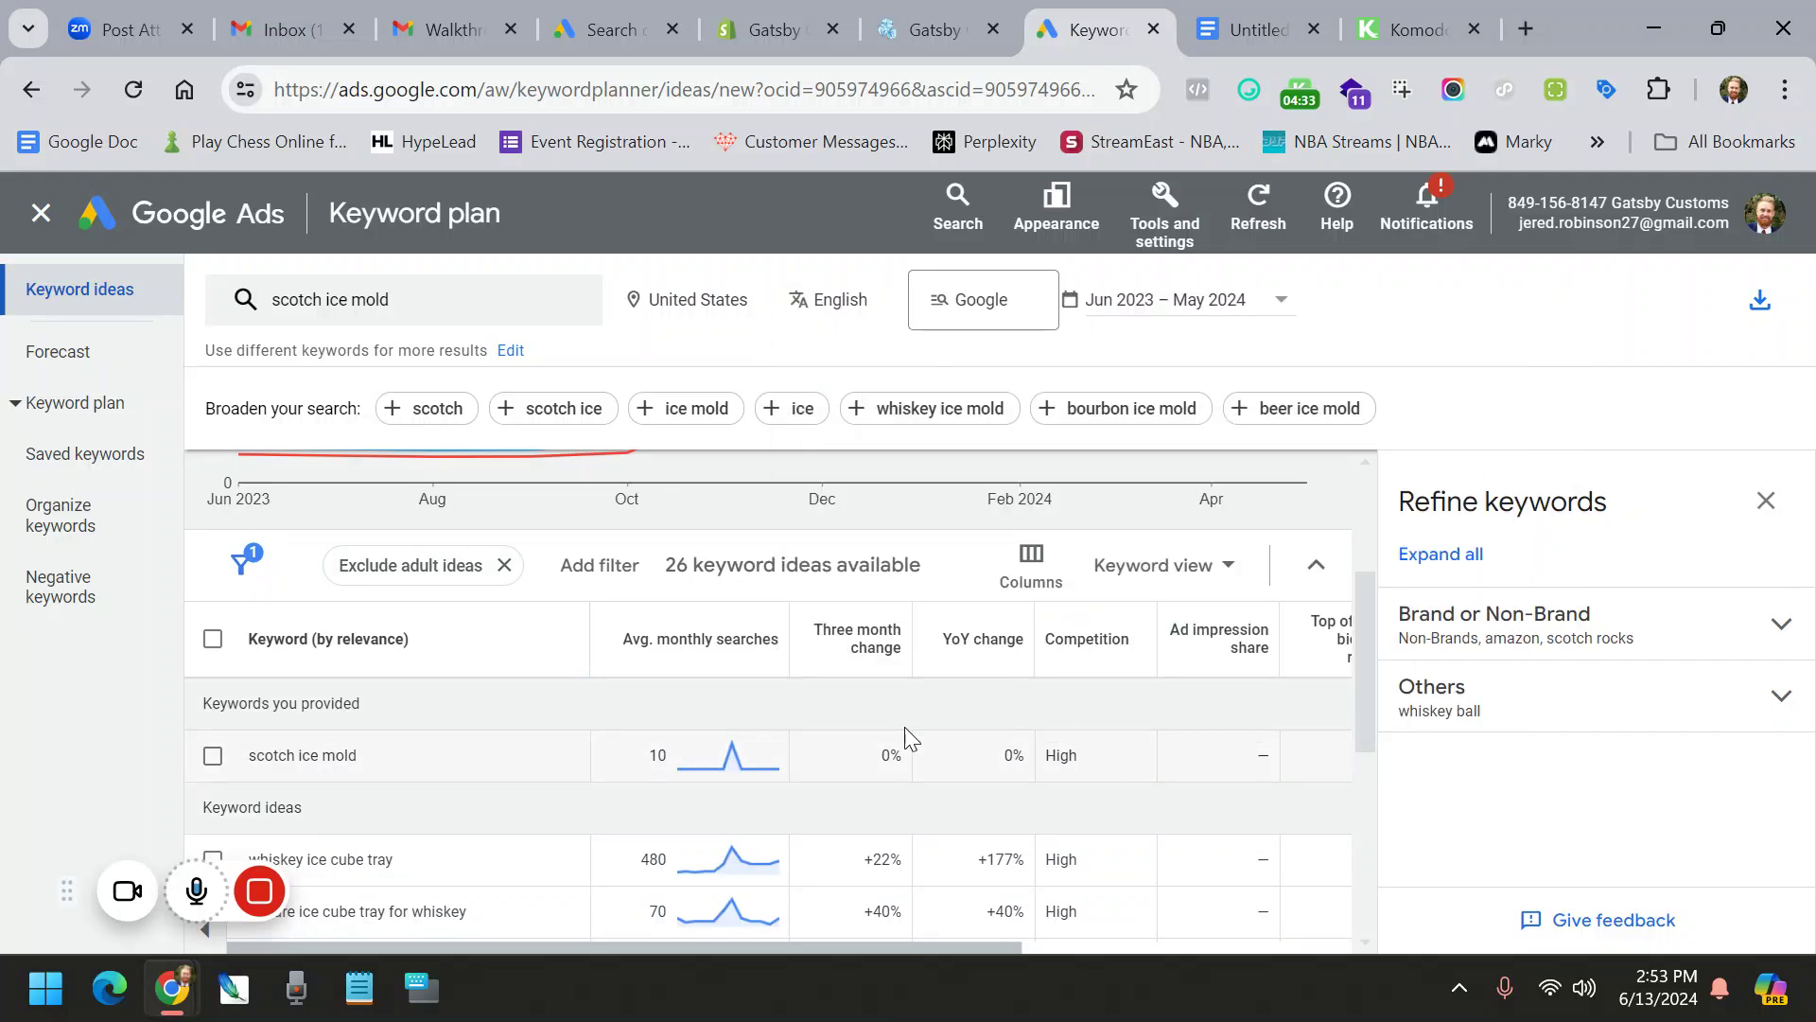
{"action": "scroll", "coordinate": [757, 662], "scroll_direction": "down", "scroll_amount": 3}
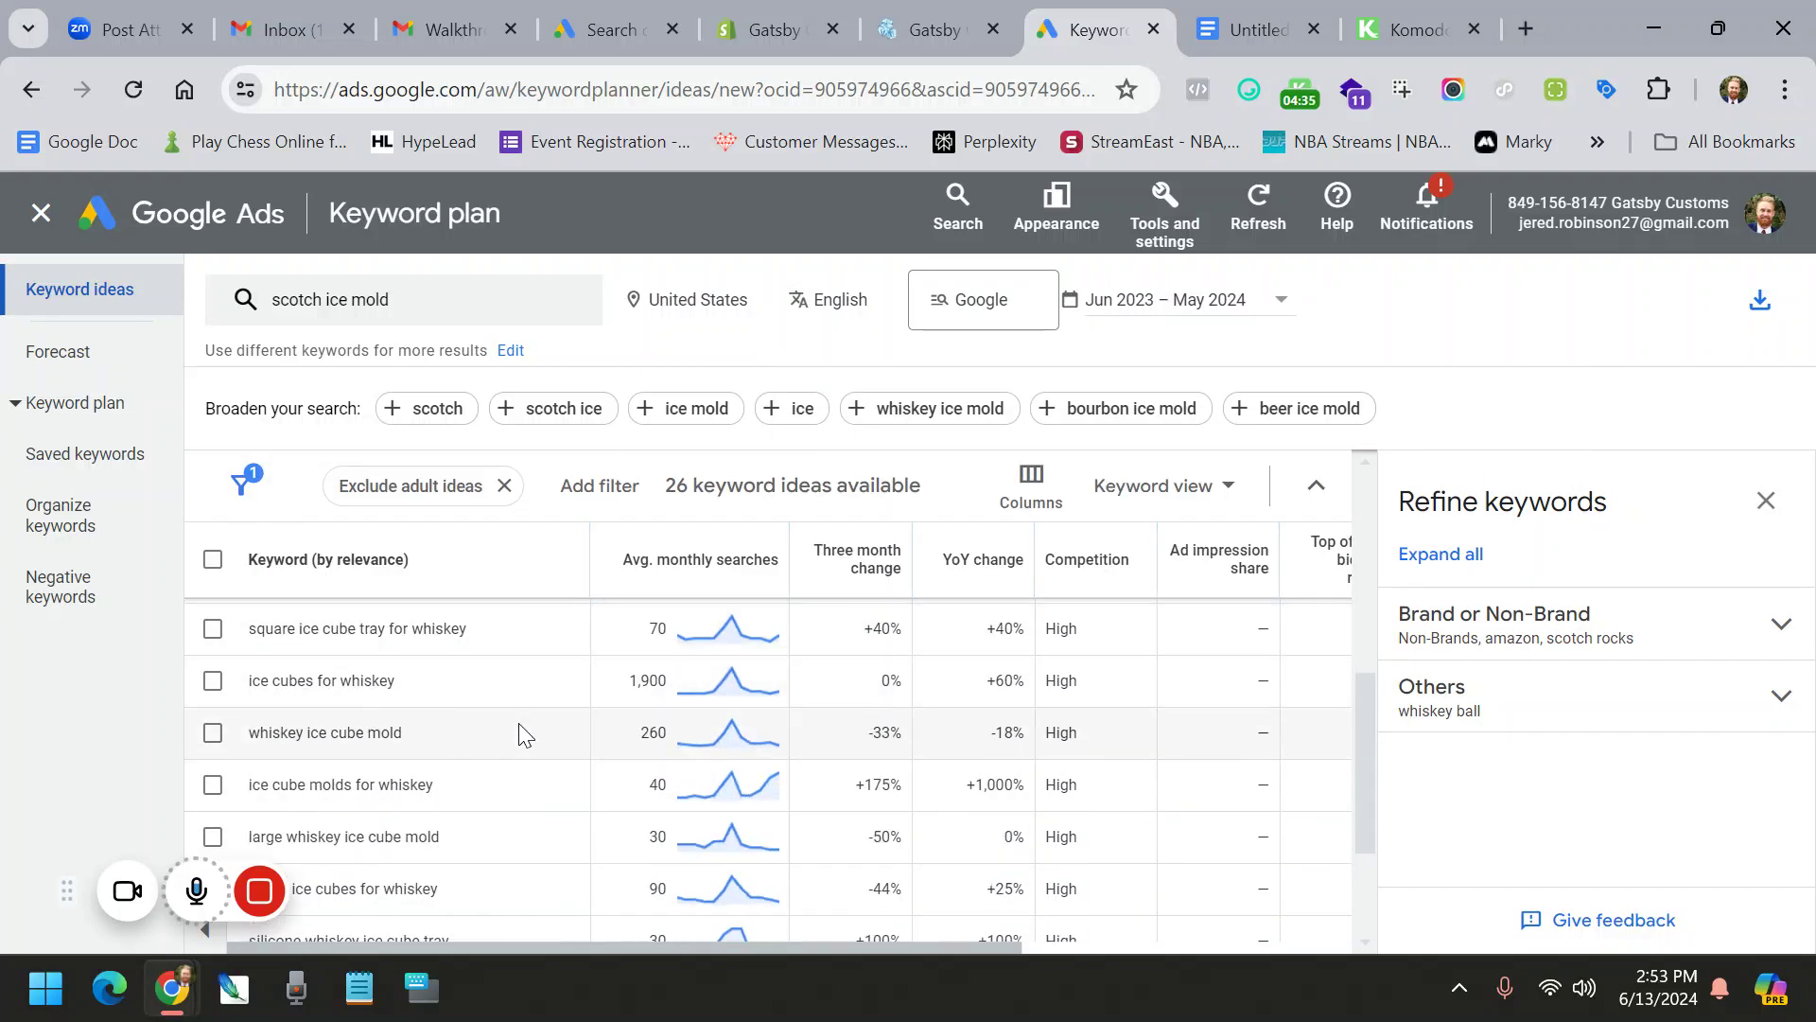
{"action": "scroll", "coordinate": [407, 667], "scroll_direction": "down", "scroll_amount": 1}
{"action": "scroll", "coordinate": [409, 668], "scroll_direction": "down", "scroll_amount": 1}
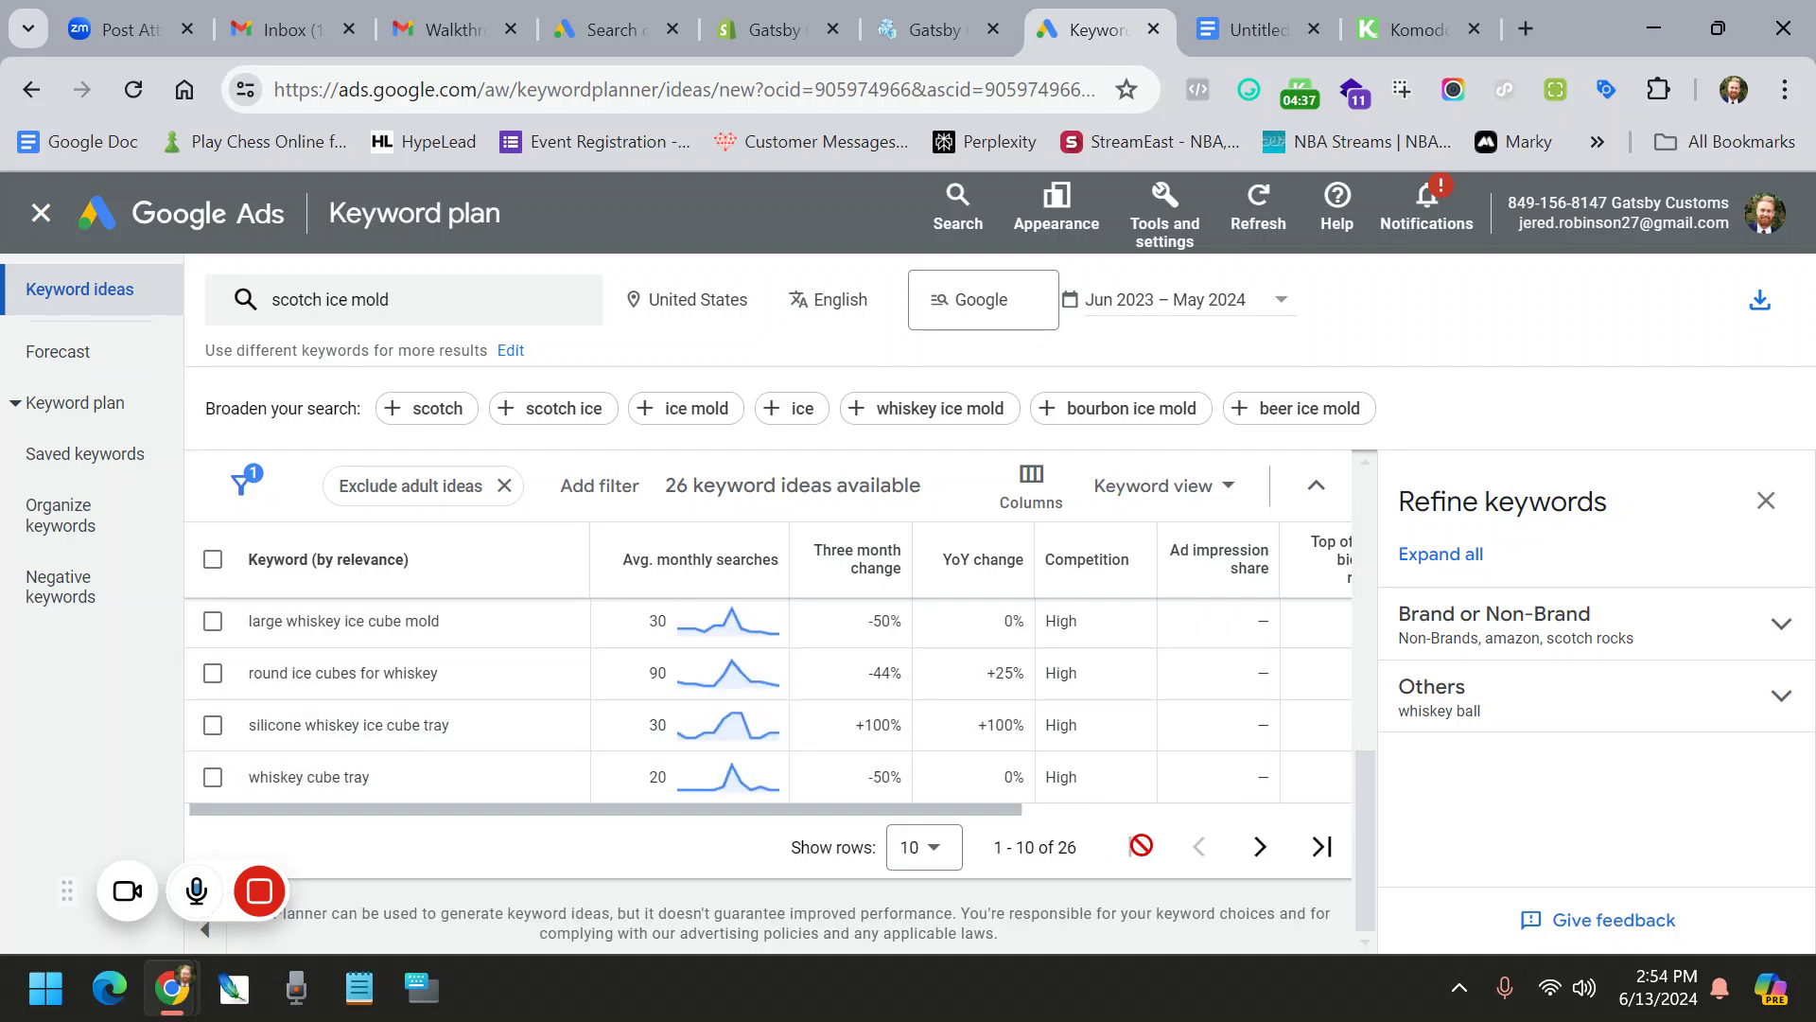
On the second results page, check the keyword 'best whiskey ice cube molds'
{"action": "left_click", "coordinate": [1260, 847]}
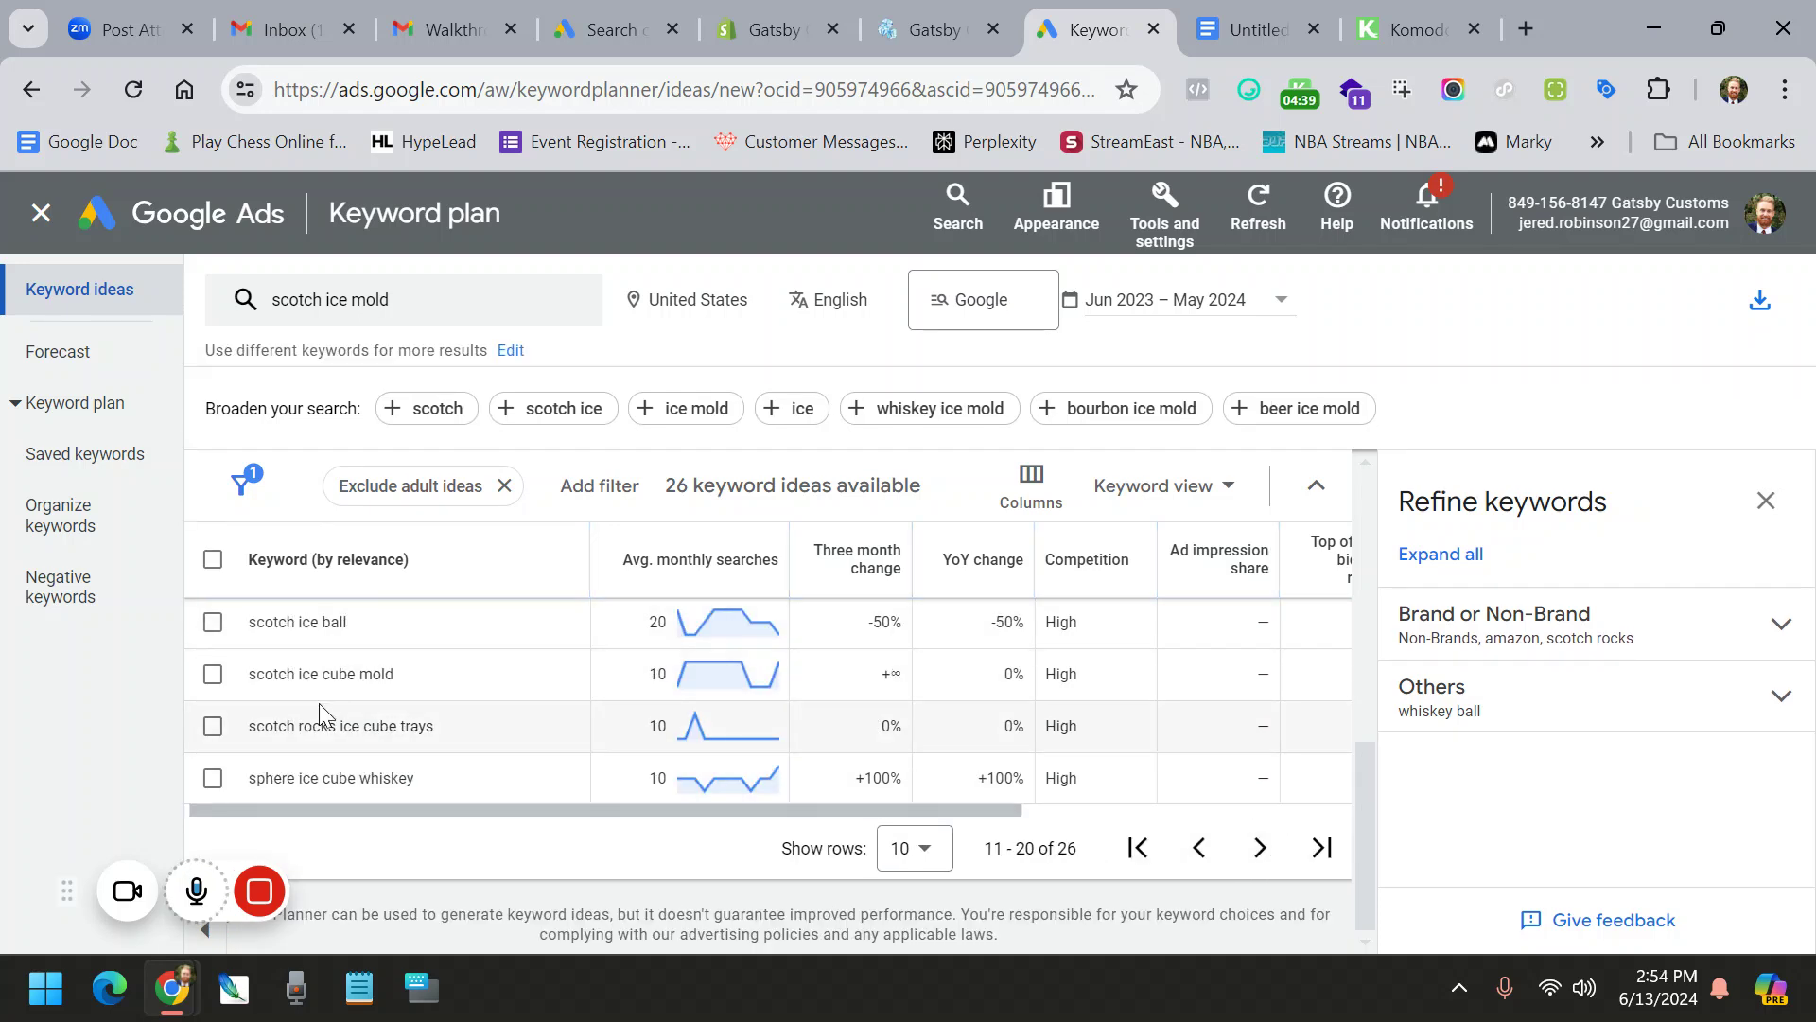
{"action": "mouse_move", "coordinate": [702, 672]}
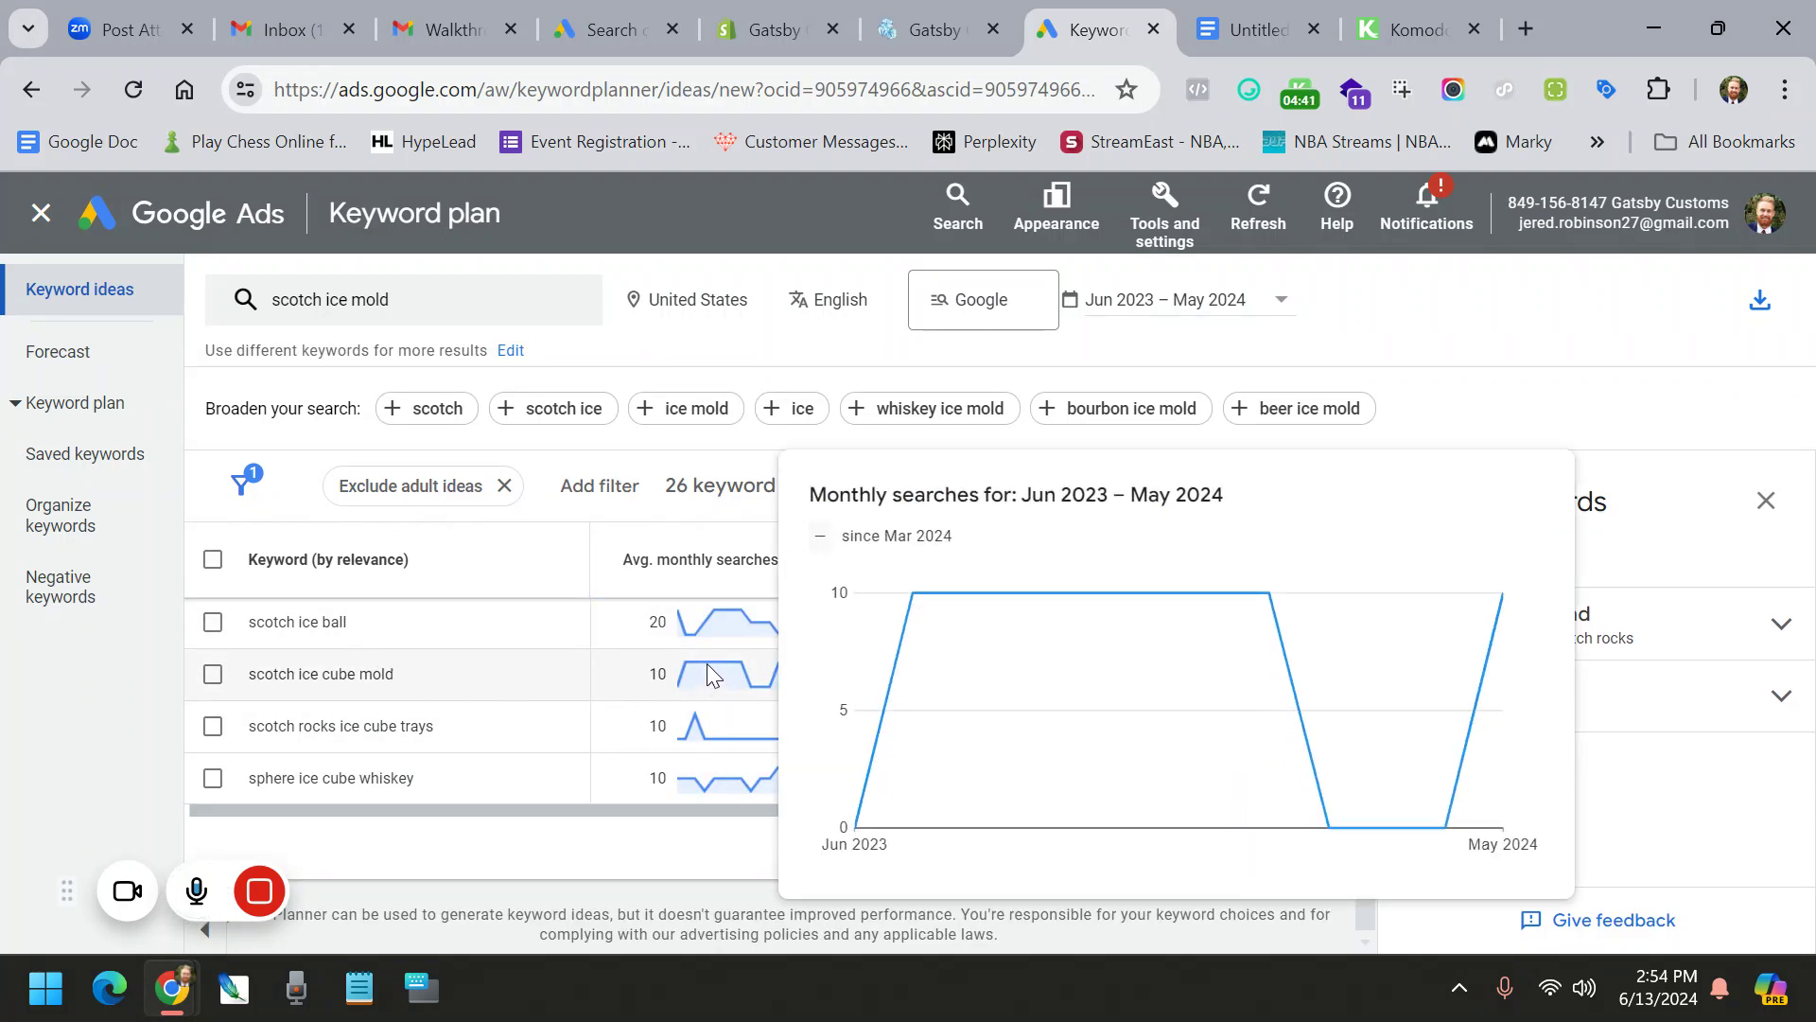
{"action": "mouse_move", "coordinate": [922, 639]}
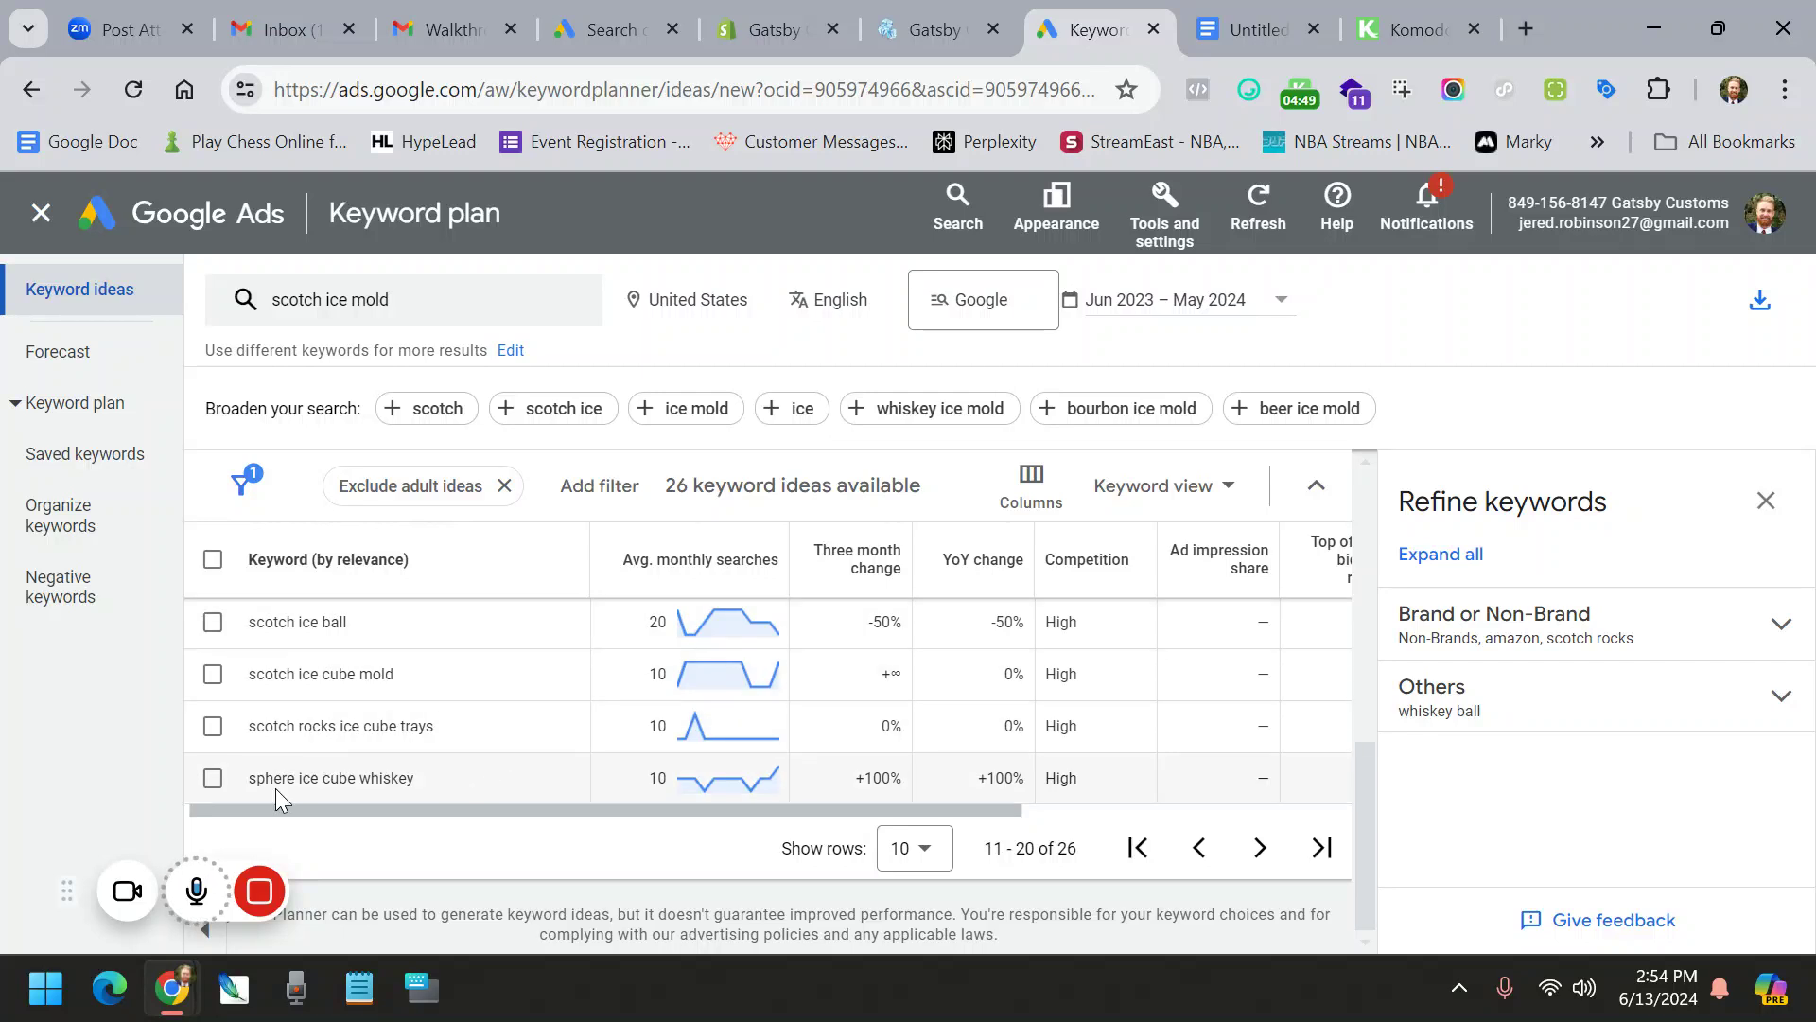
{"action": "scroll", "coordinate": [367, 709], "scroll_direction": "up", "scroll_amount": 5}
{"action": "scroll", "coordinate": [367, 709], "scroll_direction": "down", "scroll_amount": 3}
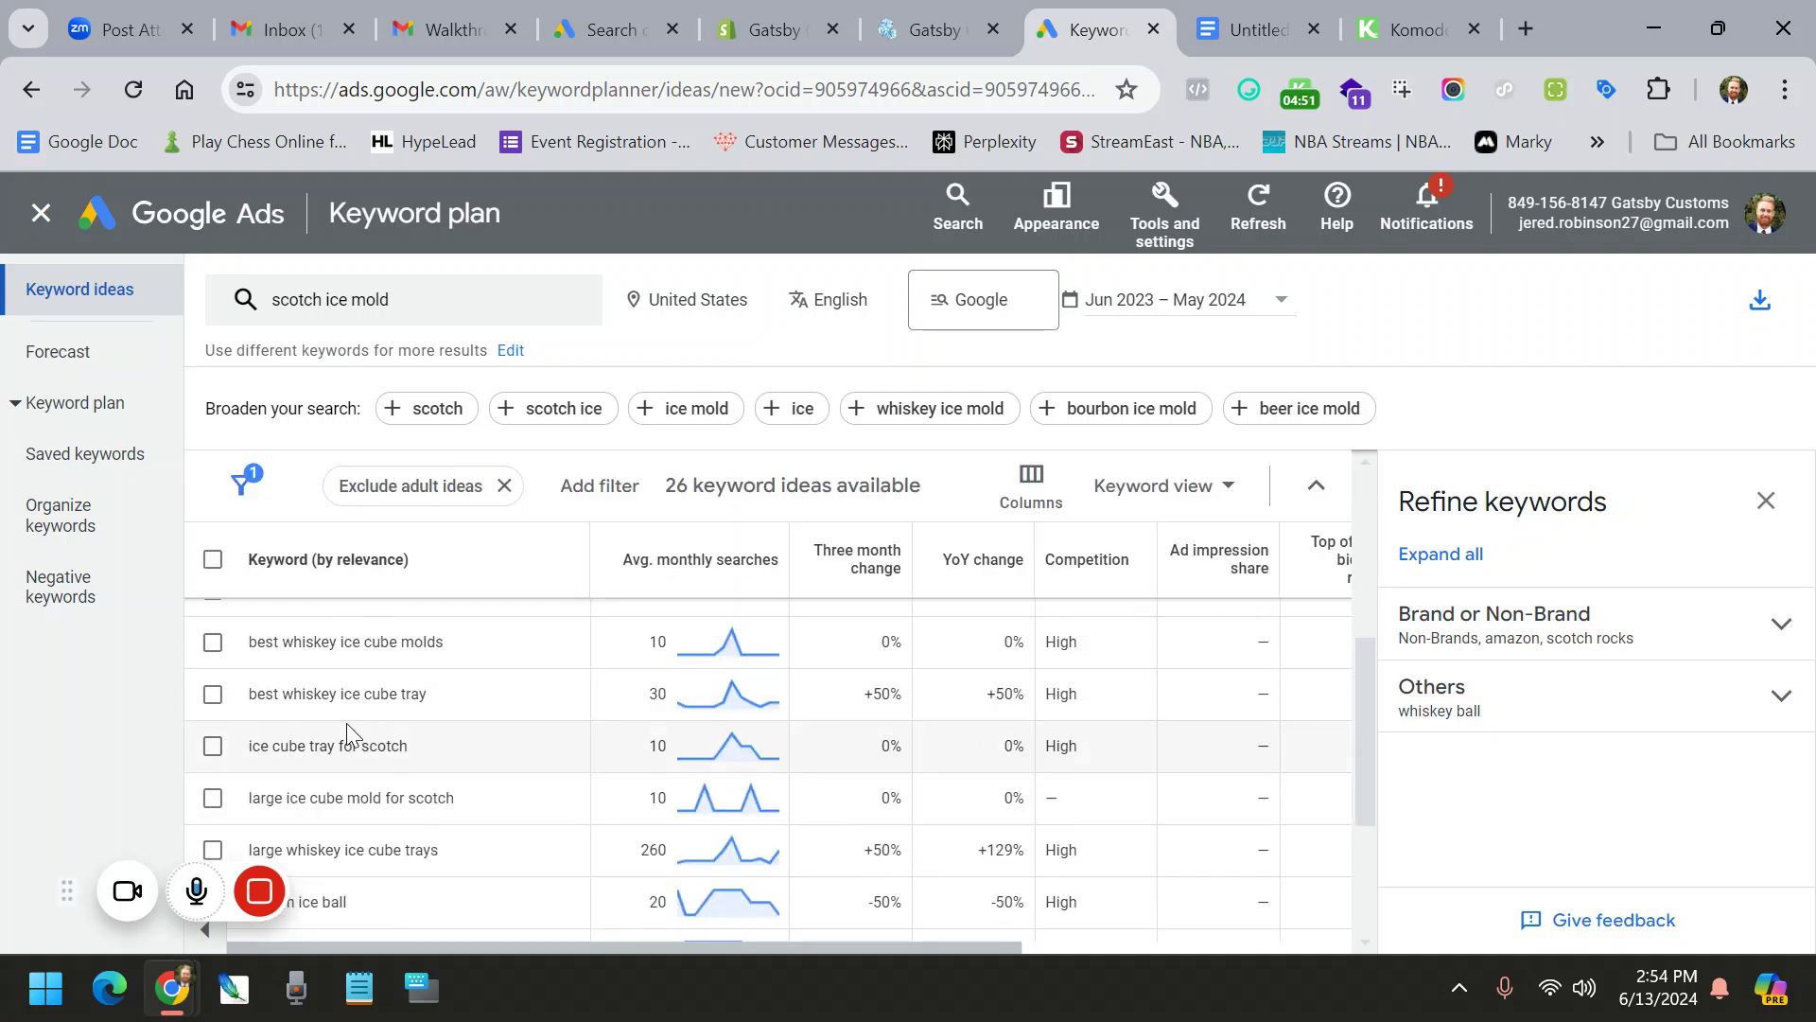
{"action": "left_click", "coordinate": [213, 644]}
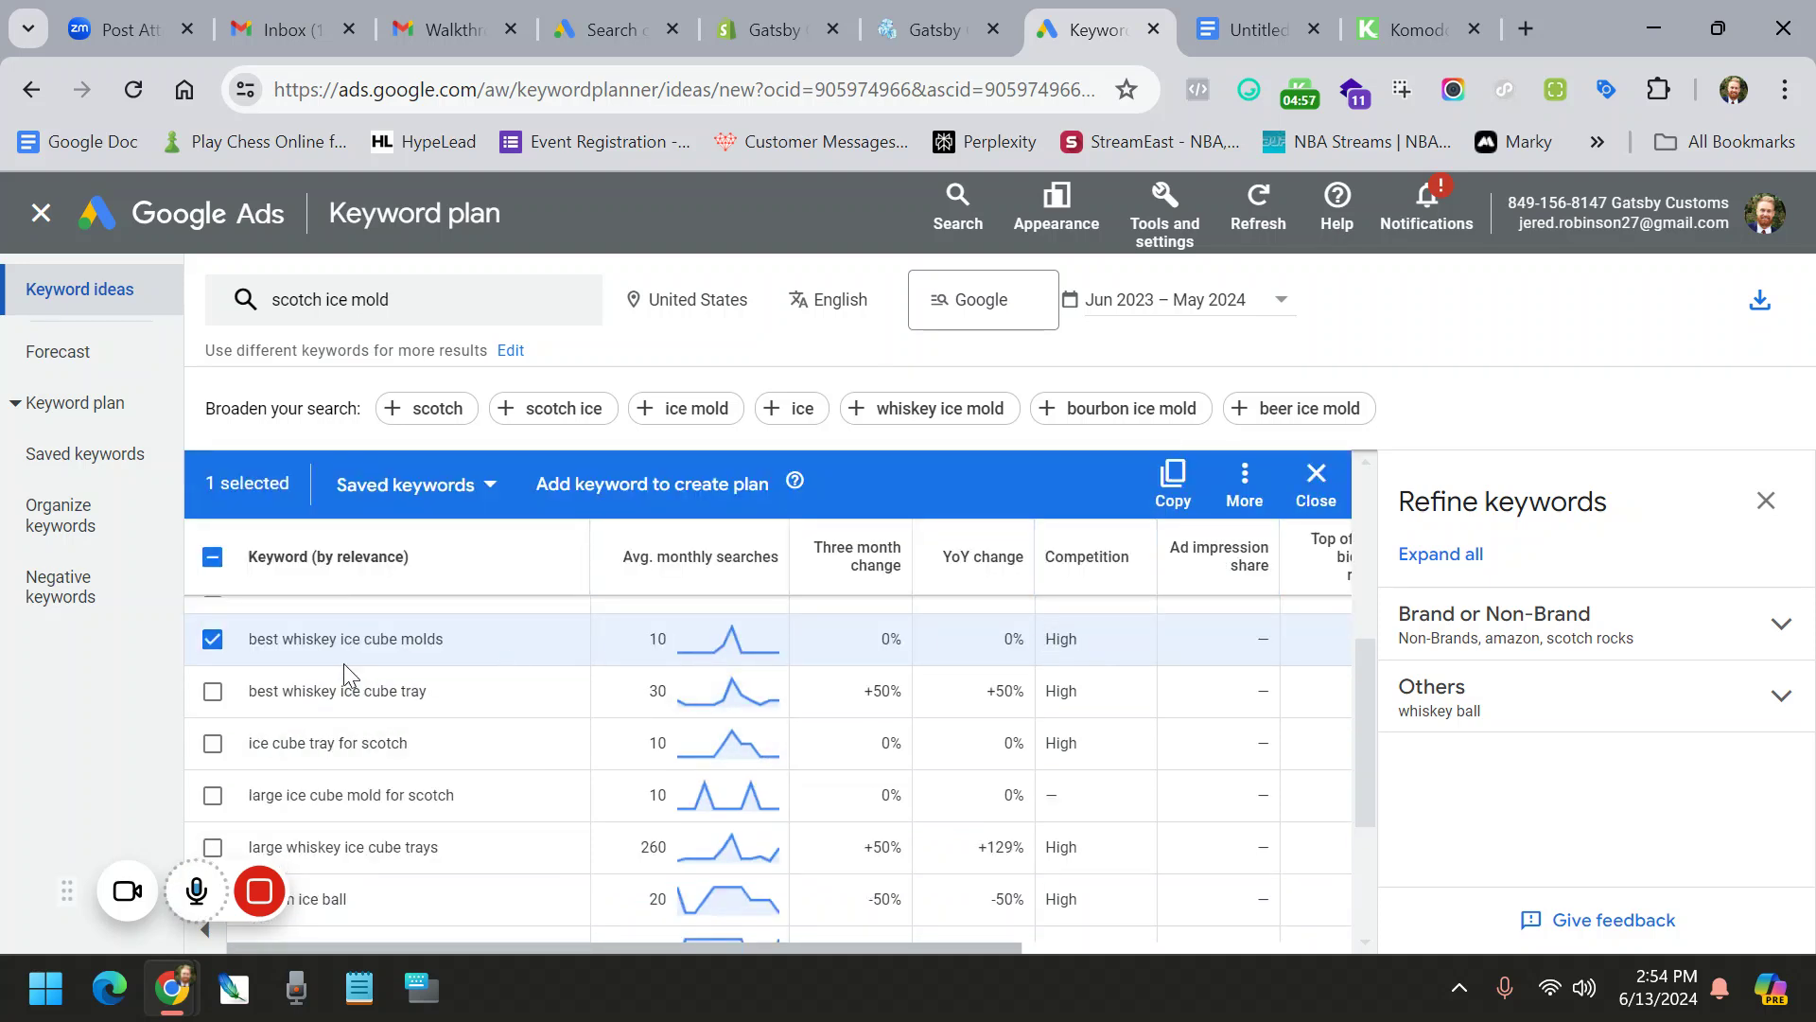
Also check 'best whiskey ice cube tray', 'ice cube tray for scotch', 'large ice cube mold for scotch', then copy all four
{"action": "left_click", "coordinate": [1157, 479]}
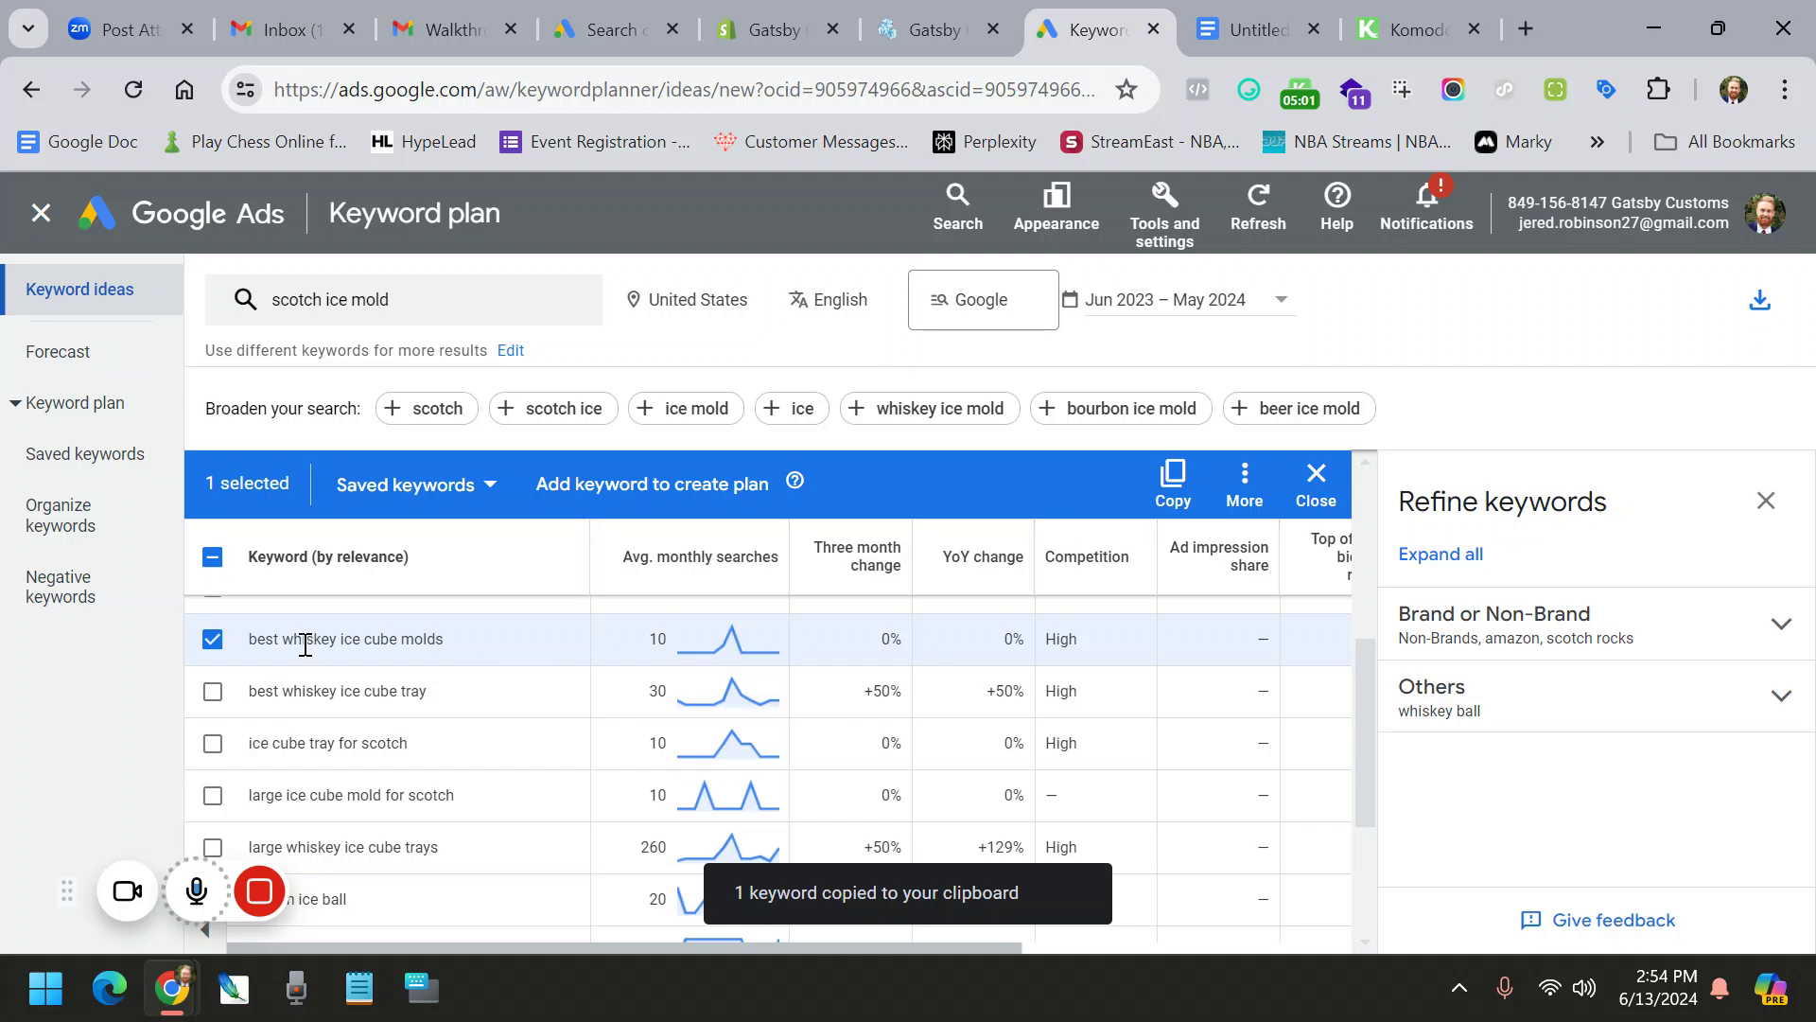
{"action": "left_click_drag", "start_coordinate": [248, 639], "coordinate": [423, 639]}
{"action": "left_click", "coordinate": [213, 692]}
{"action": "left_click", "coordinate": [213, 744]}
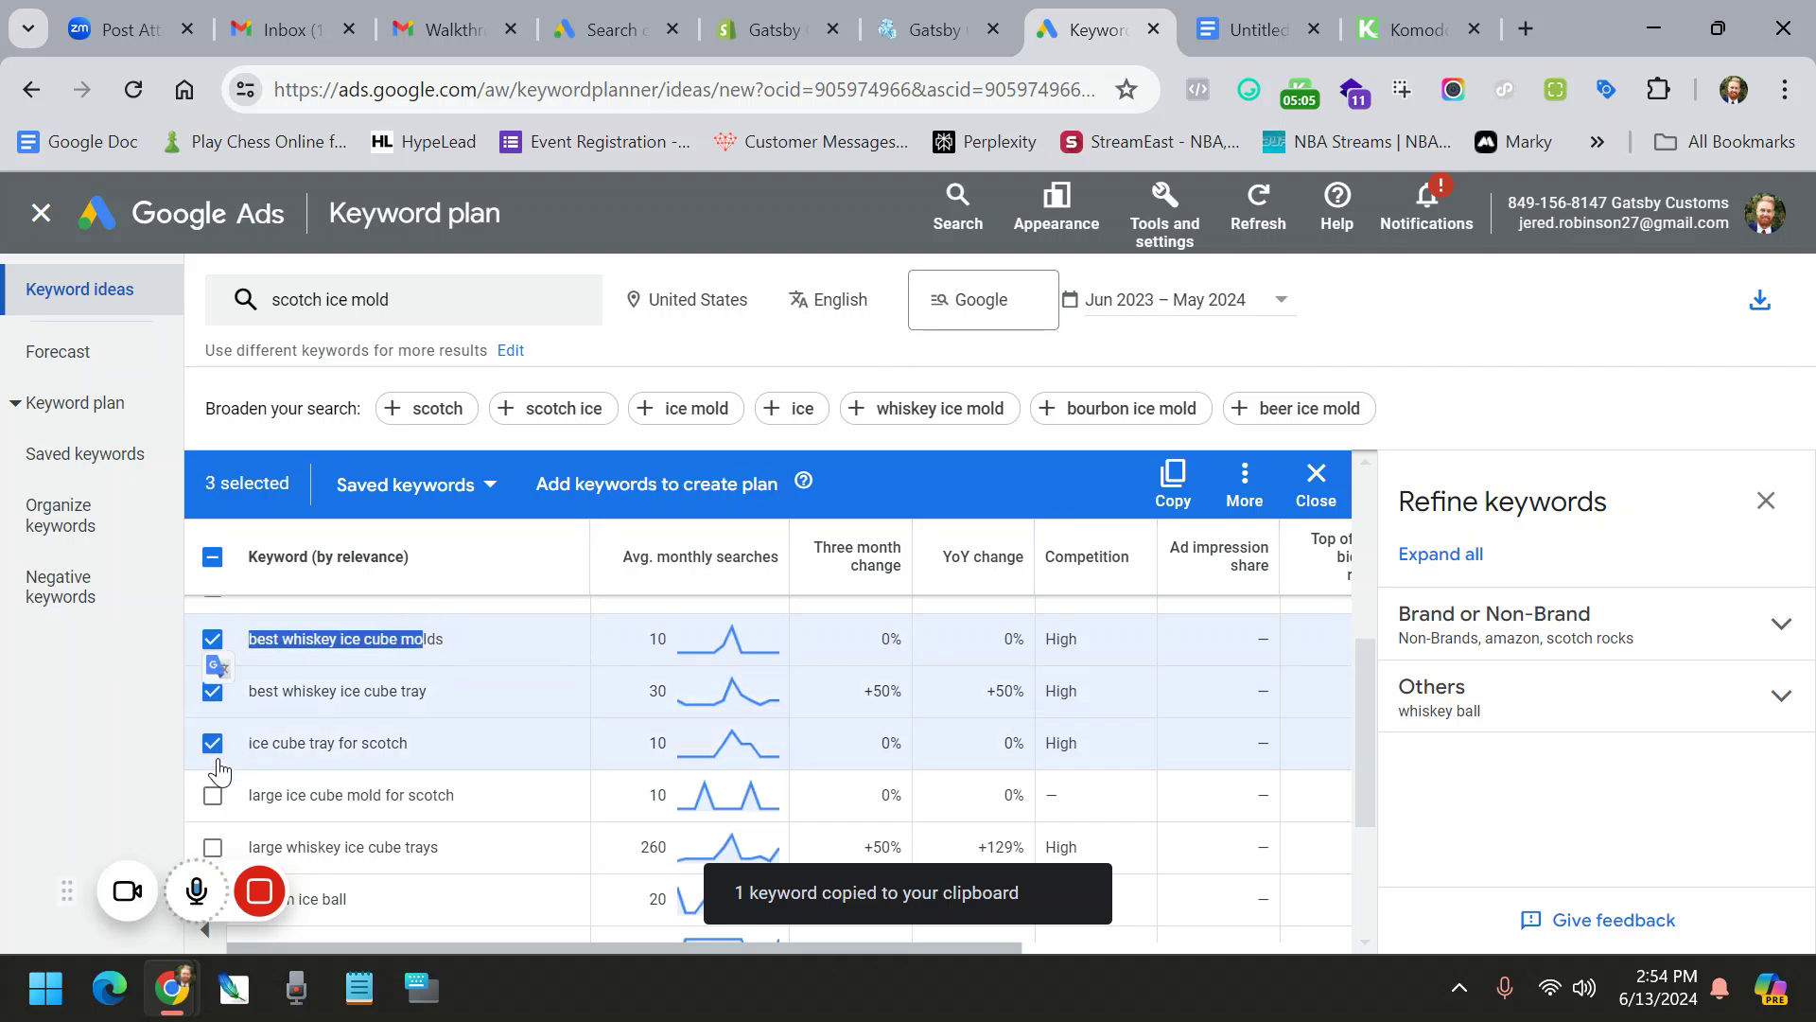
{"action": "left_click", "coordinate": [213, 796]}
{"action": "left_click", "coordinate": [1173, 487]}
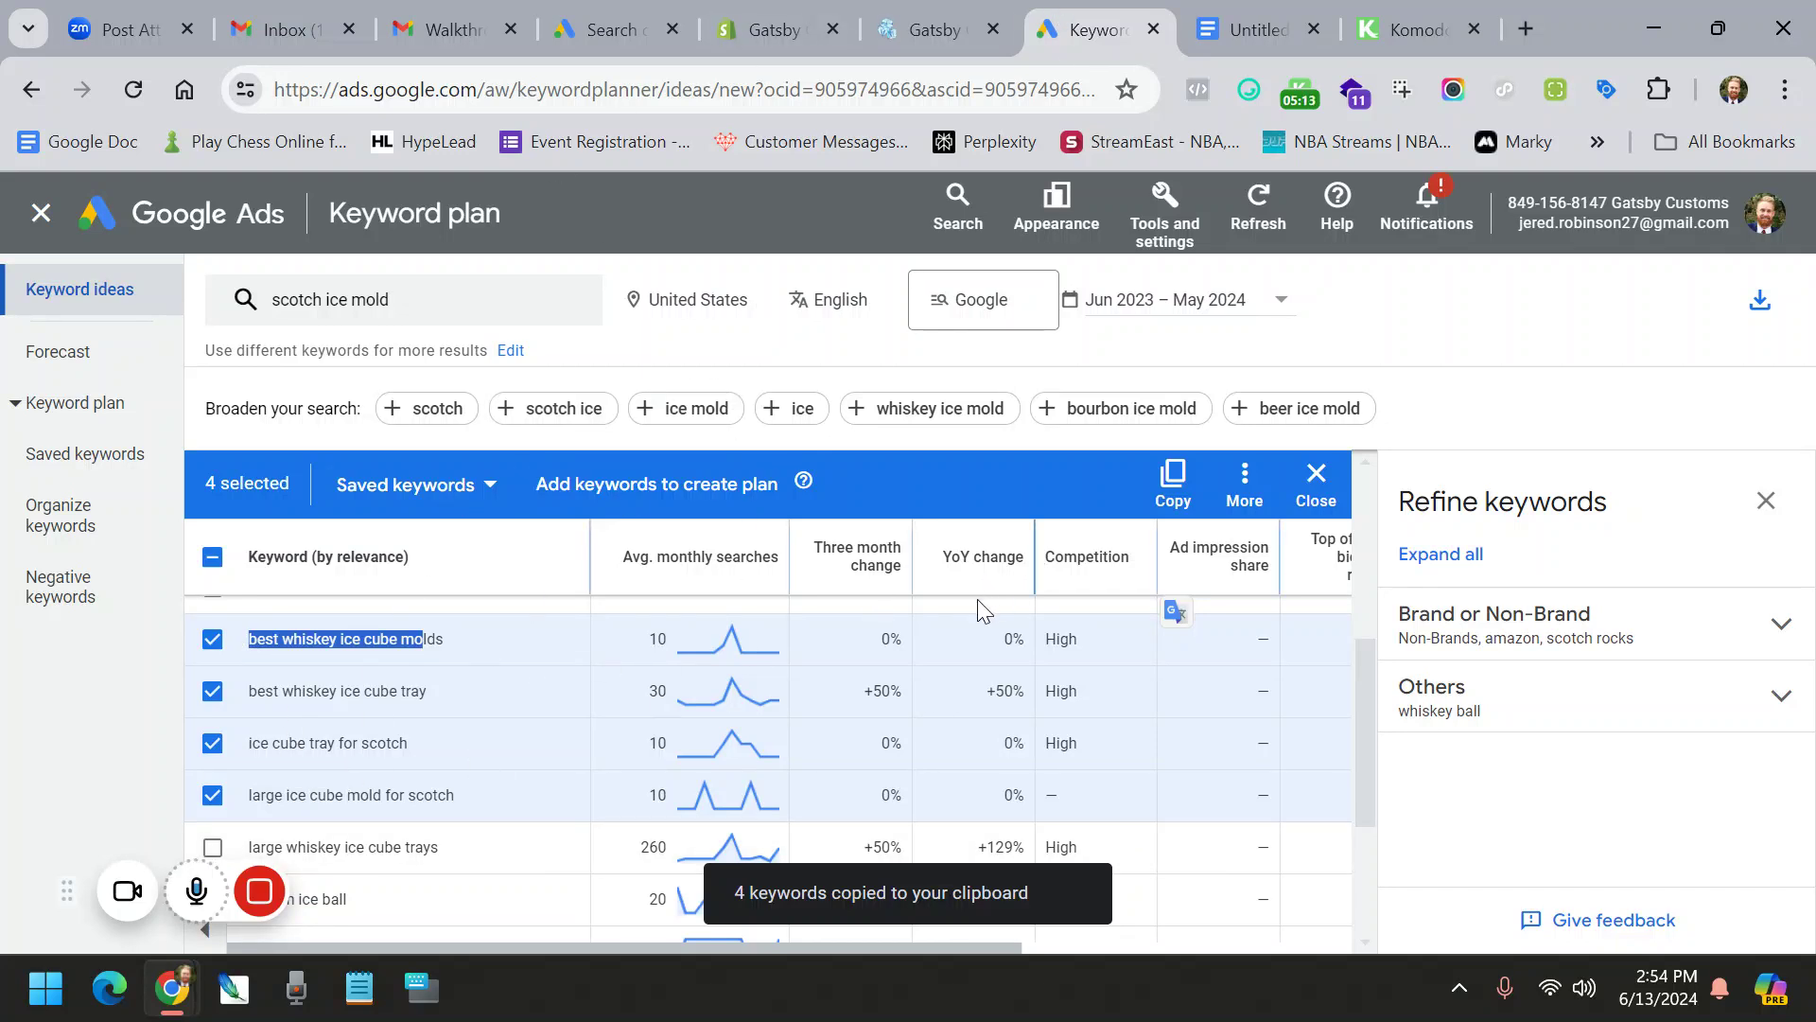
{"action": "scroll", "coordinate": [344, 768], "scroll_direction": "down", "scroll_amount": 1}
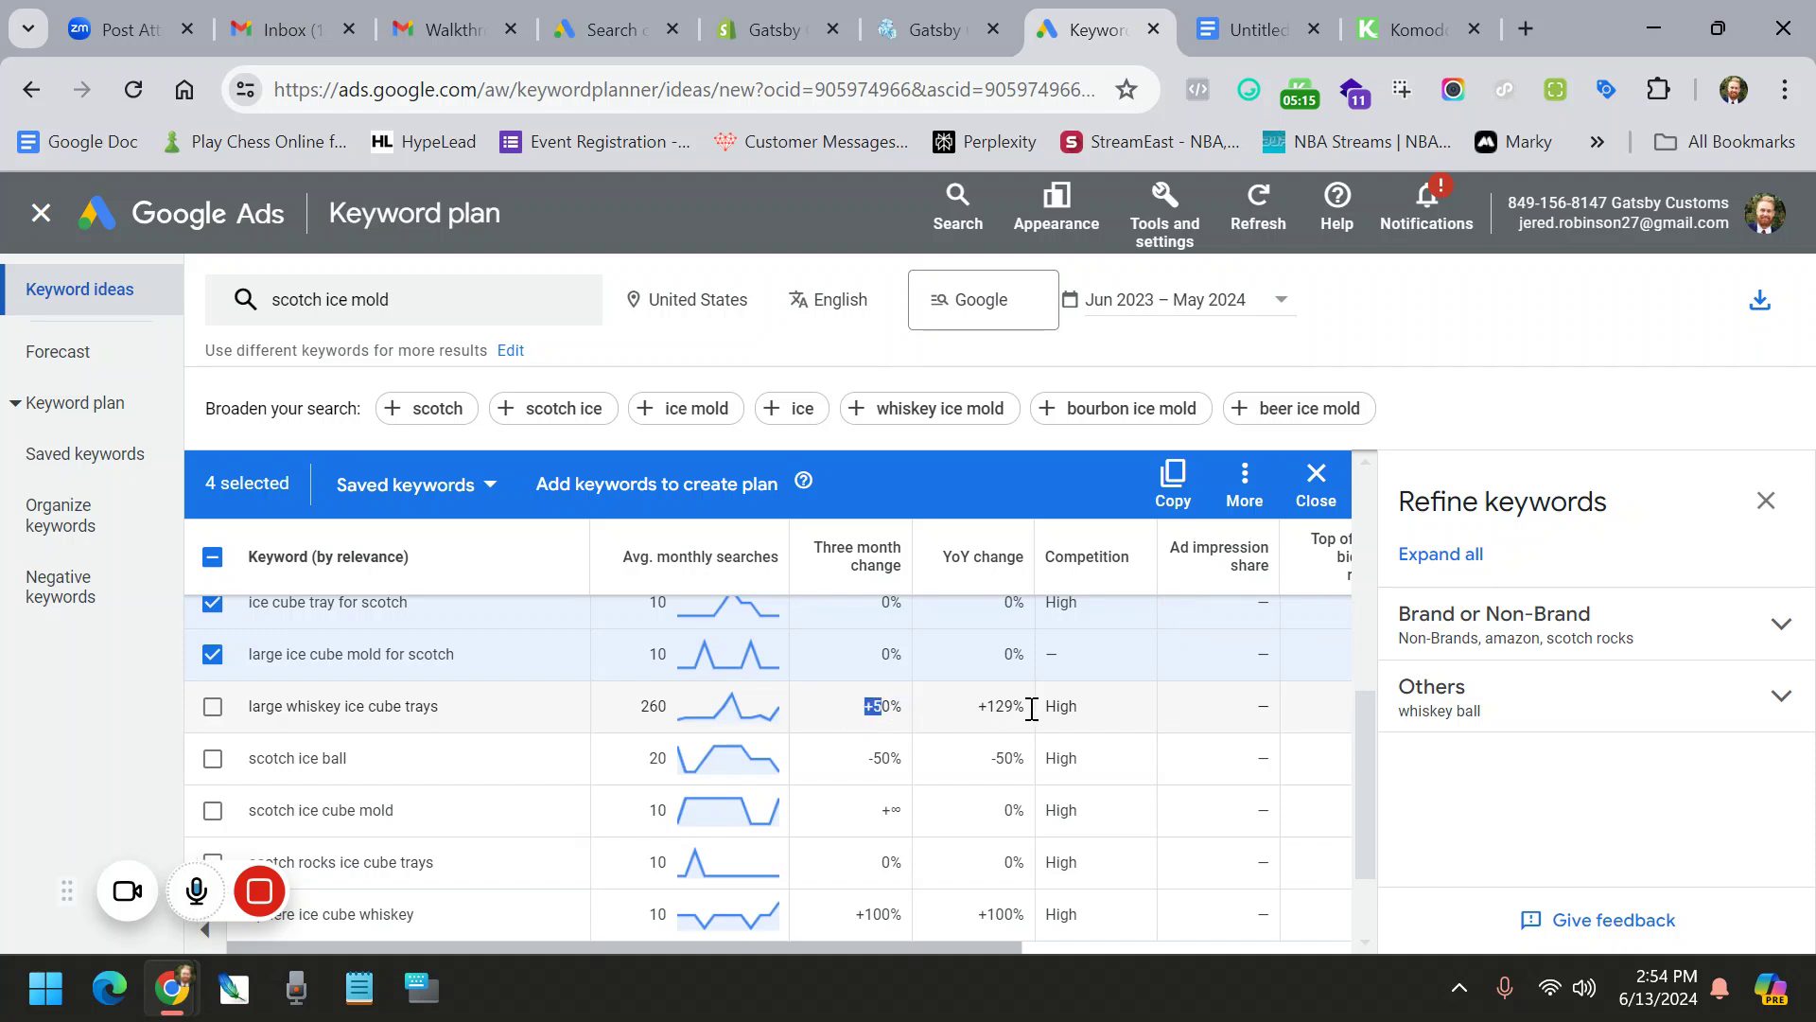
{"action": "double_click", "coordinate": [1080, 706]}
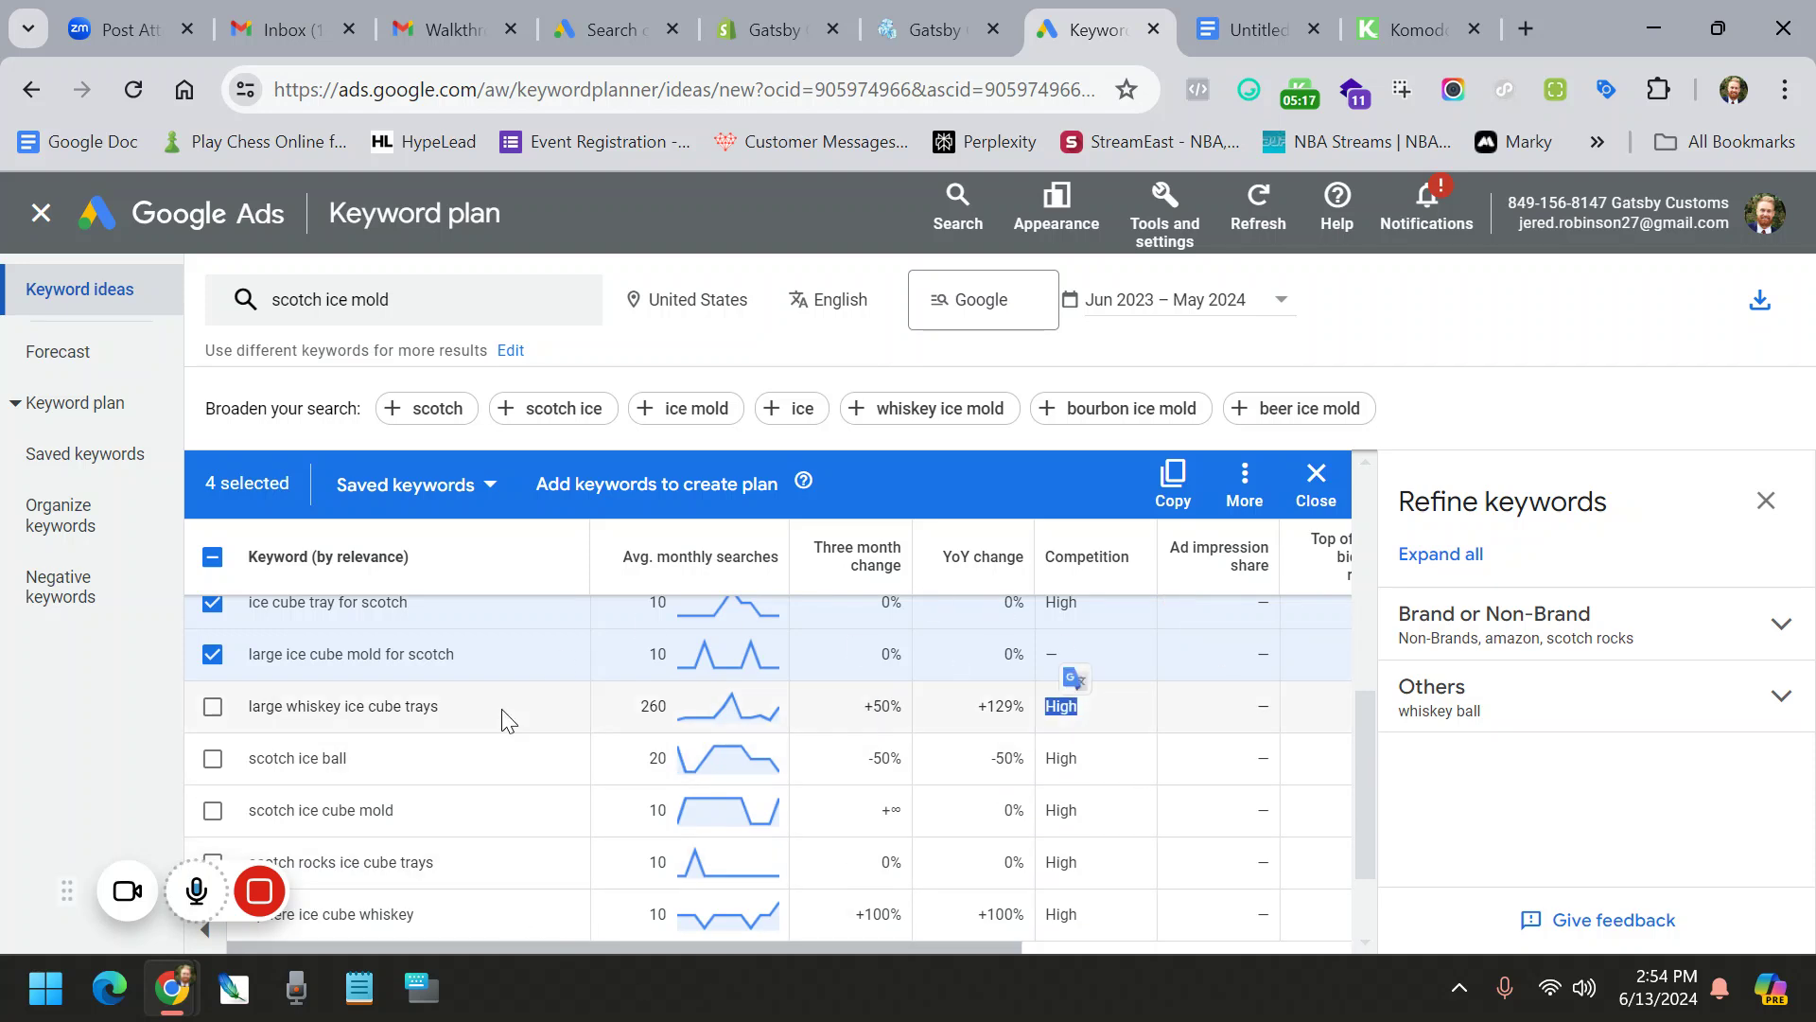